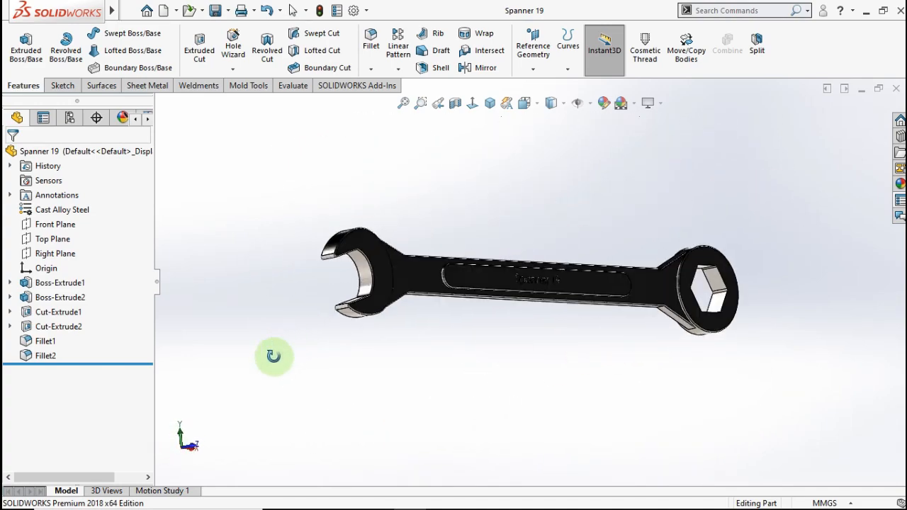
- Show the finished Spanner 19 model in isometric view, then start a new blank part
left_click(491, 112)
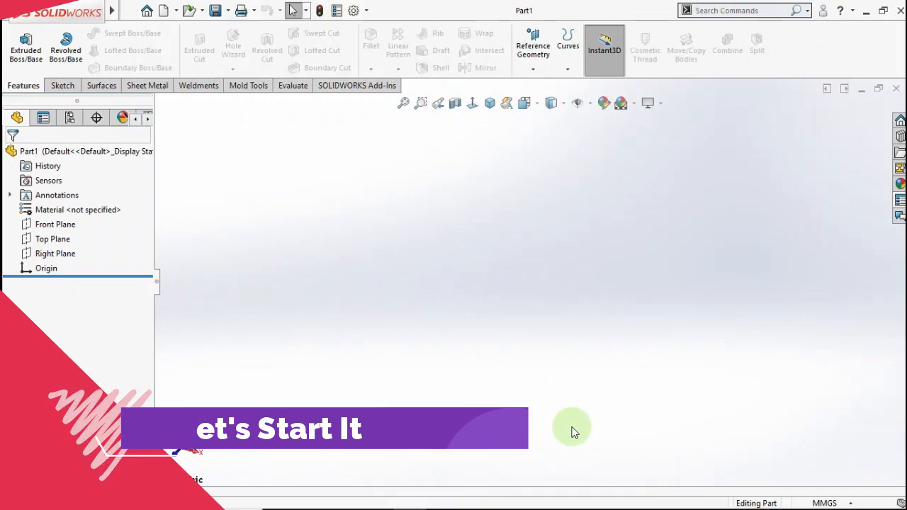
left_click_drag(571, 432, 405, 381)
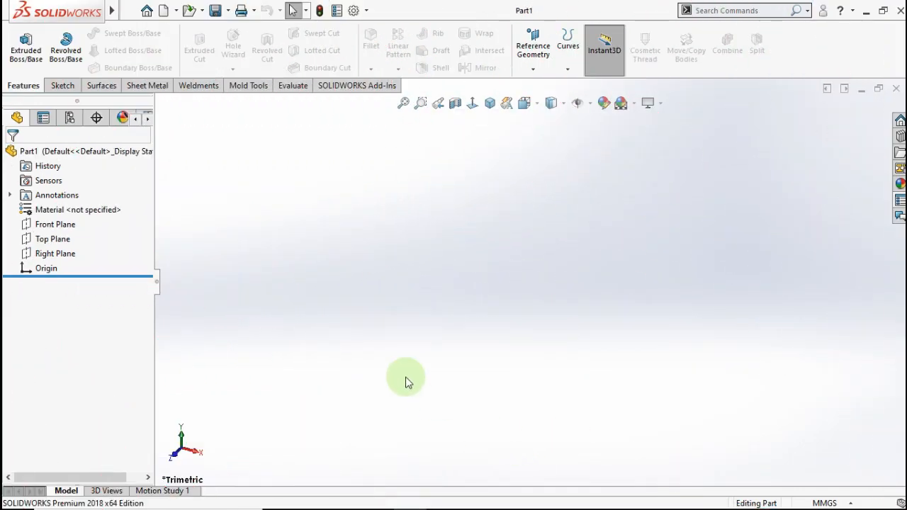
- Start a sketch on the Front Plane with a horizontal centerline running right from the origin
left_click(62, 227)
left_click(74, 206)
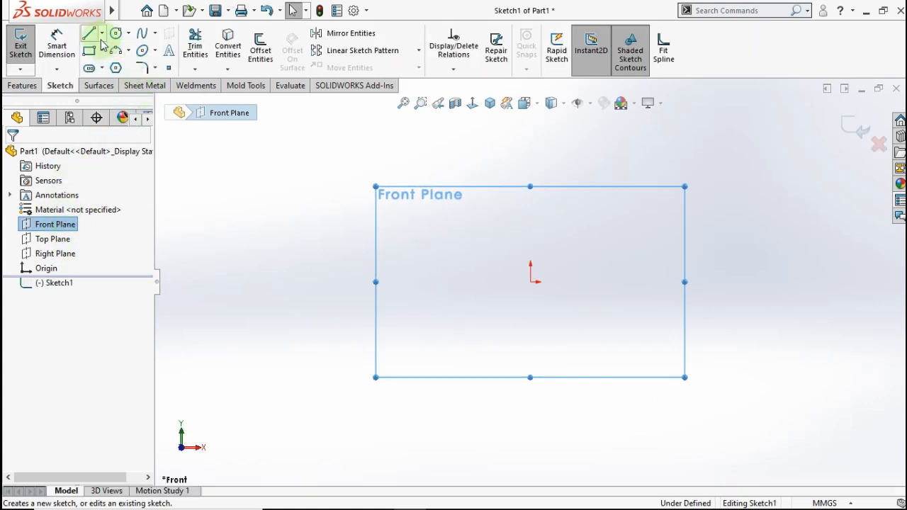
left_click(103, 34)
left_click(115, 65)
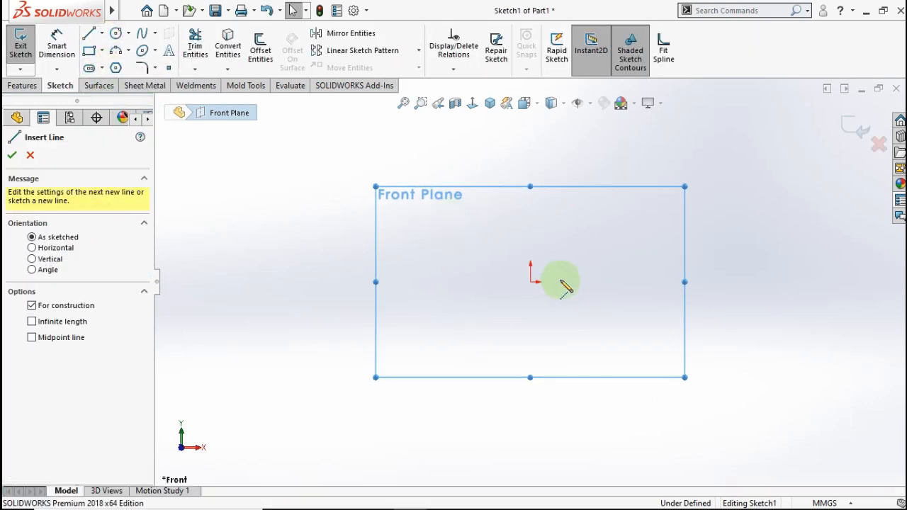
left_click(530, 282)
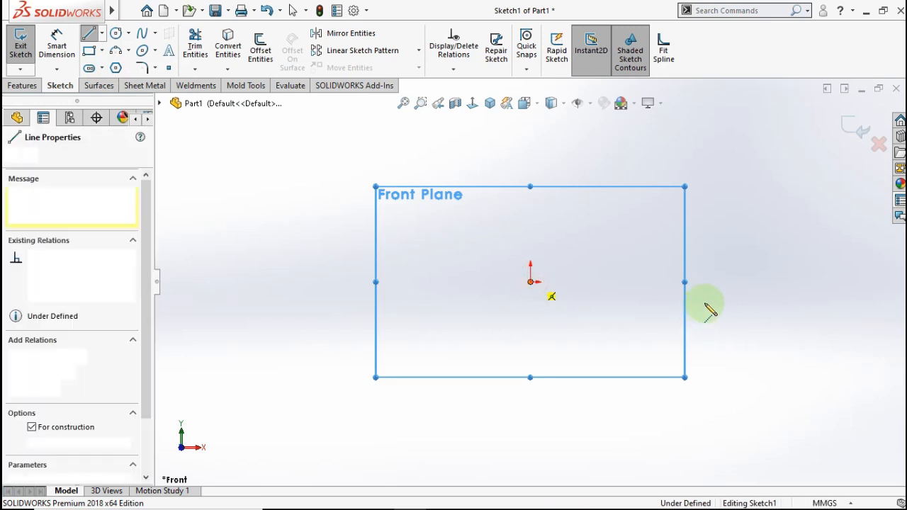
left_click(775, 281)
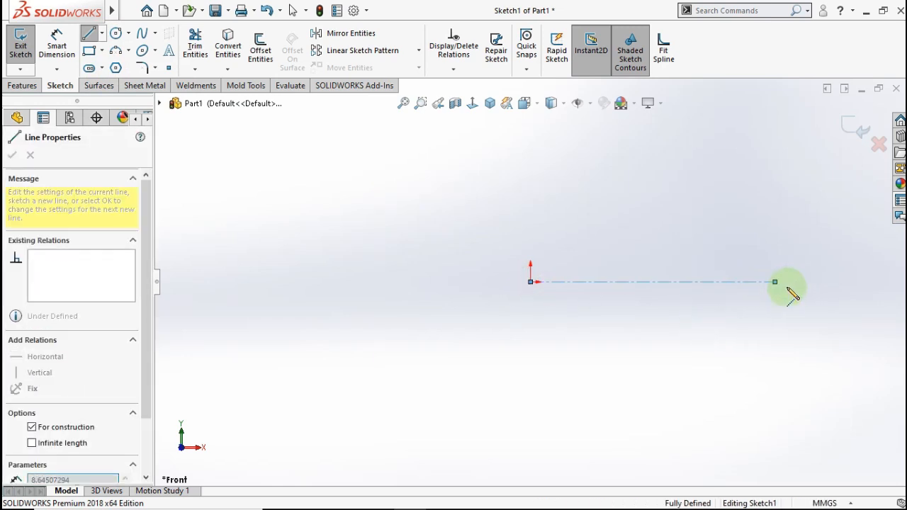
double_click(791, 250)
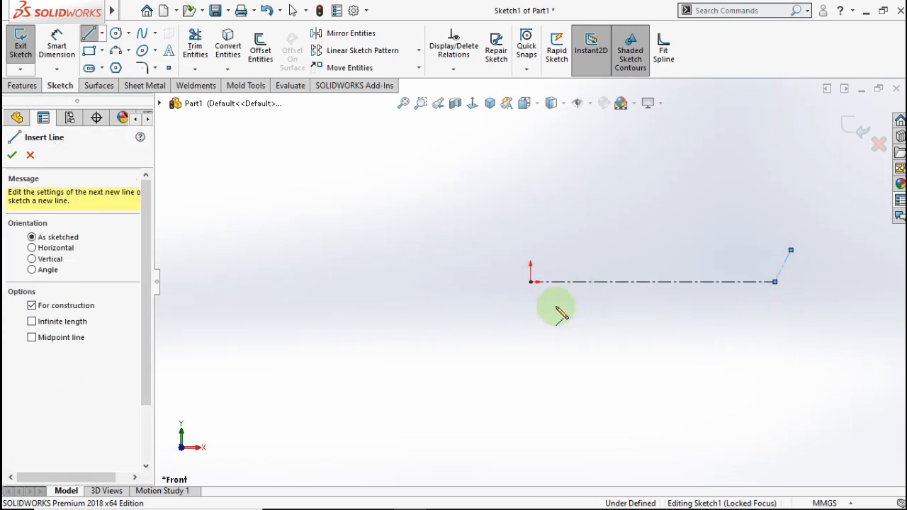
- Add a second construction line slanting down-left from the origin
left_click(530, 282)
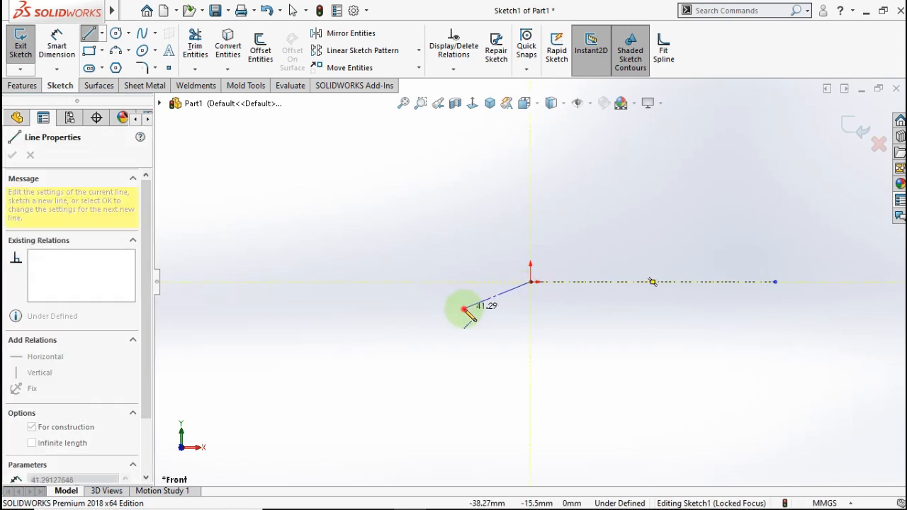
double_click(425, 297)
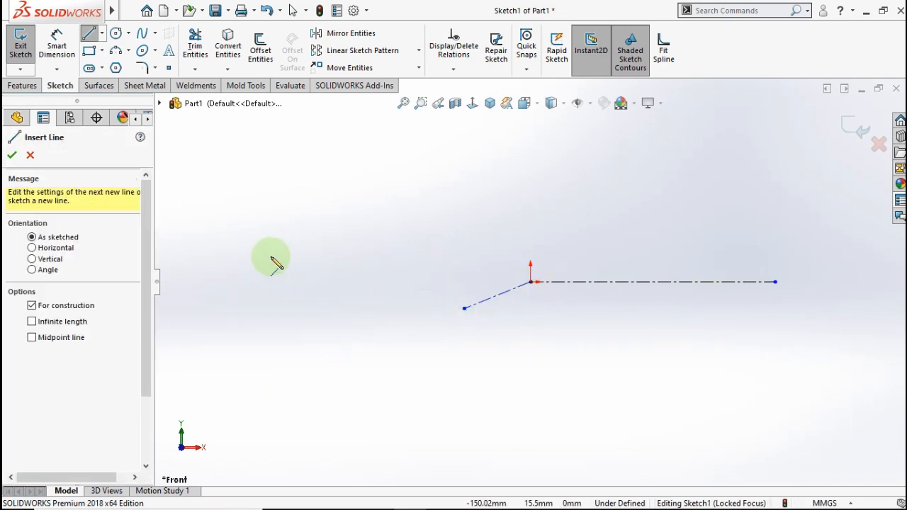
left_click(57, 45)
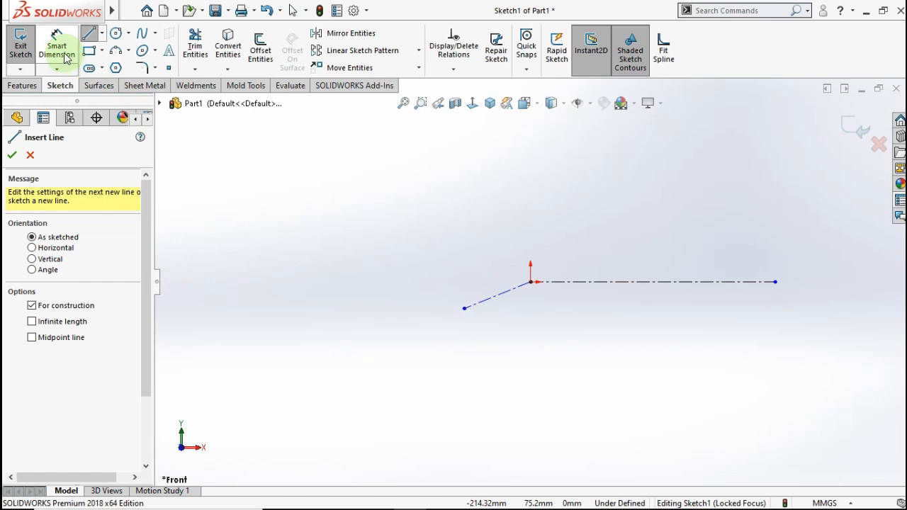
- Dimension the horizontal centerline to 200 mm
left_click(627, 283)
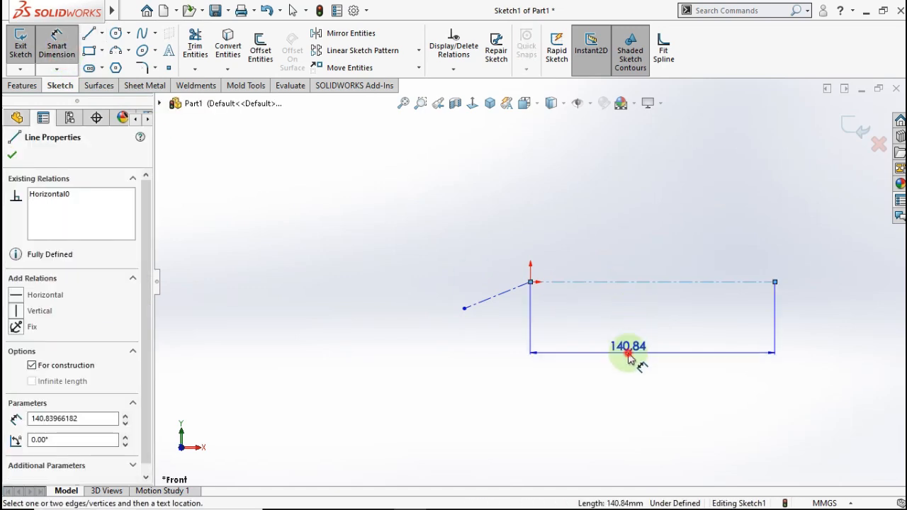
left_click(627, 361)
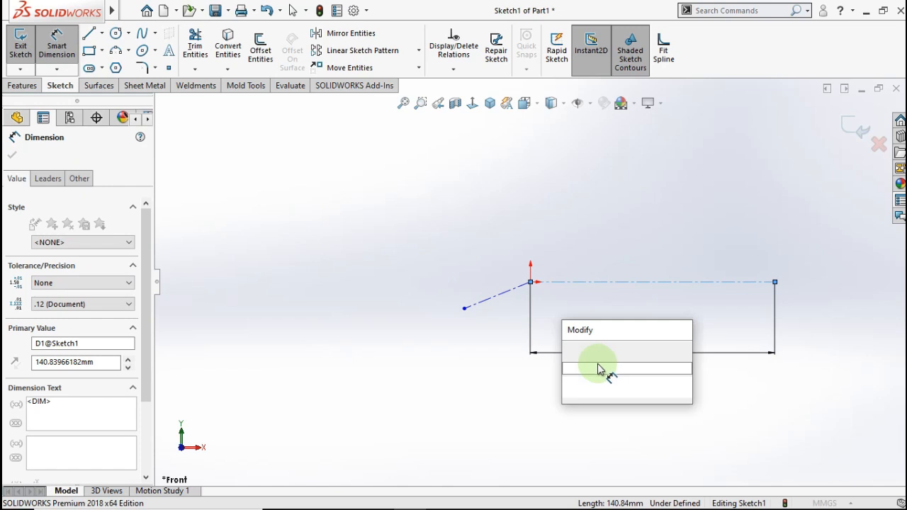
type("200")
left_click(573, 349)
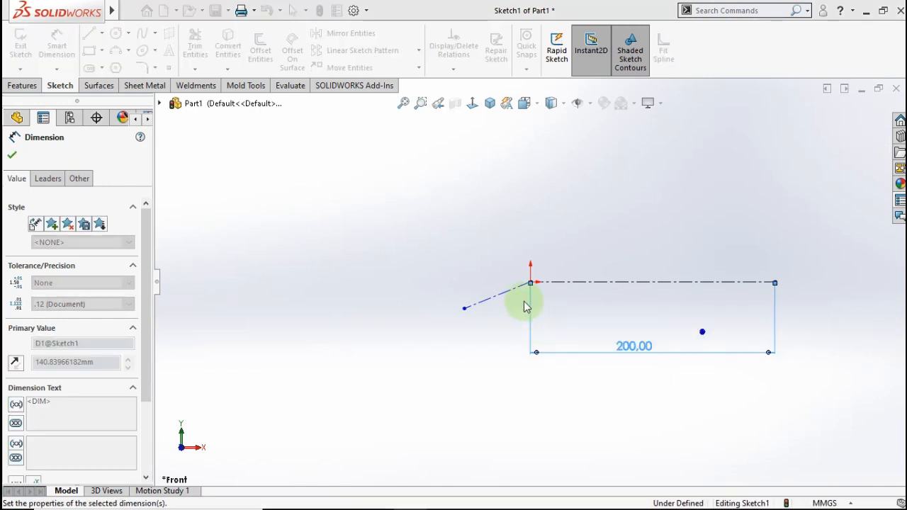
- Add a 16° angle dimension between the slanted line and the horizontal centerline
left_click(568, 288)
left_click(573, 284)
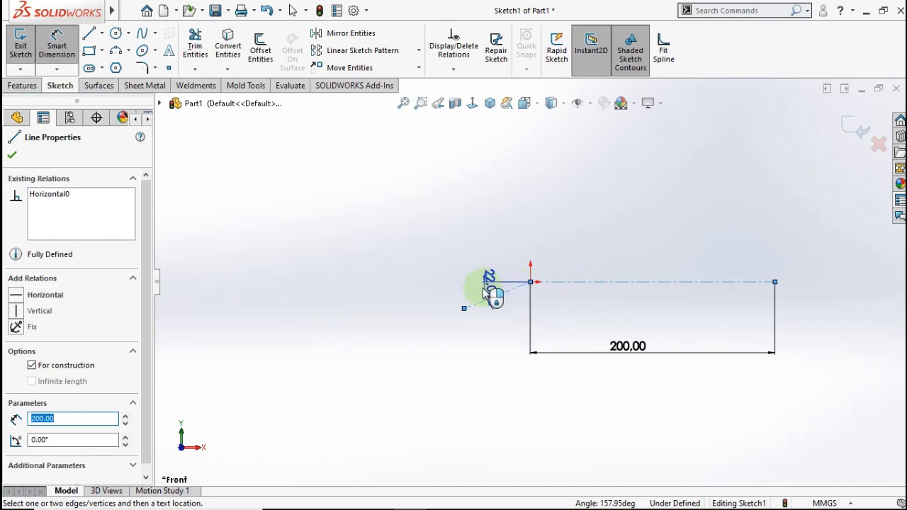
left_click(487, 298)
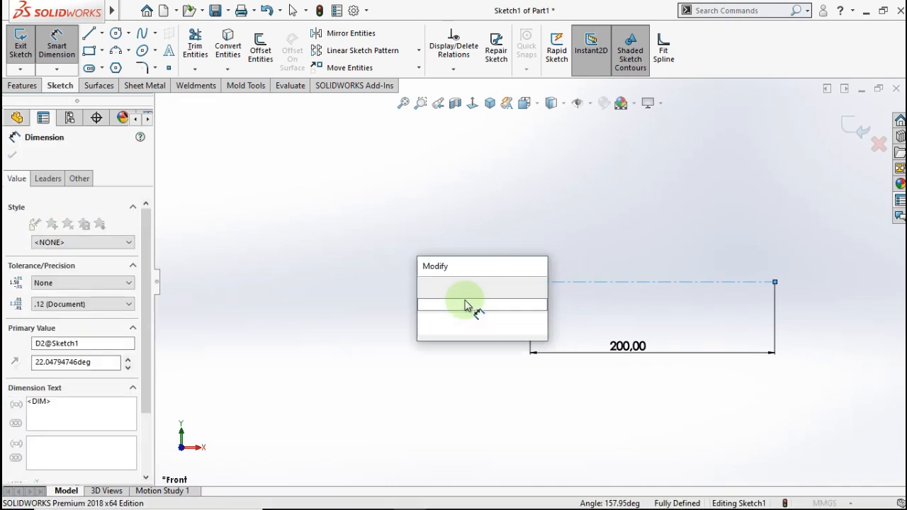
left_click(426, 285)
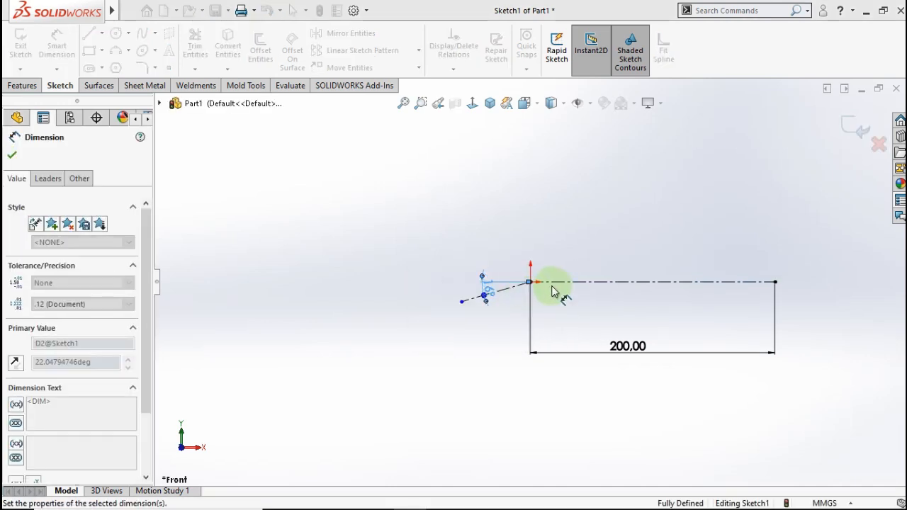
scroll(554, 291, "down", 1)
left_click(495, 311)
scroll(539, 317, "down", 1)
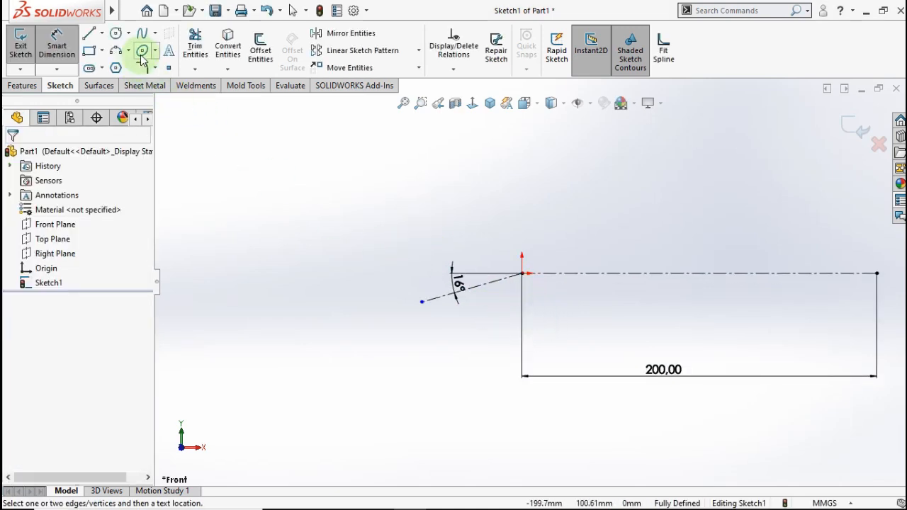
left_click(142, 56)
- Draw an ellipse centred on the origin
scroll(523, 274, "down", 2)
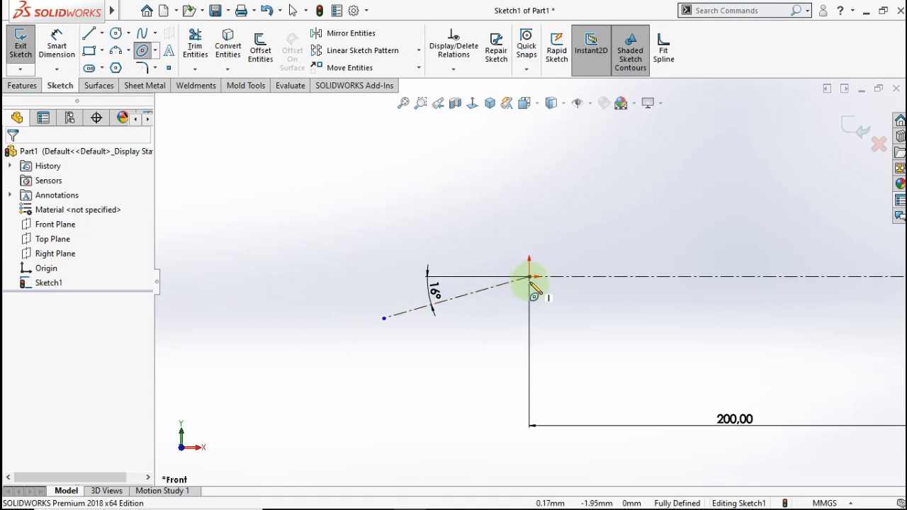
left_click(529, 277)
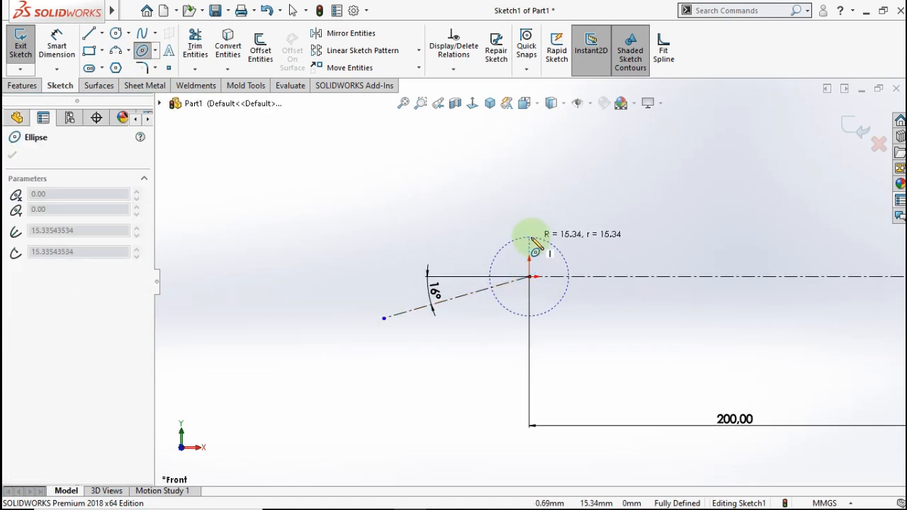
left_click(502, 286)
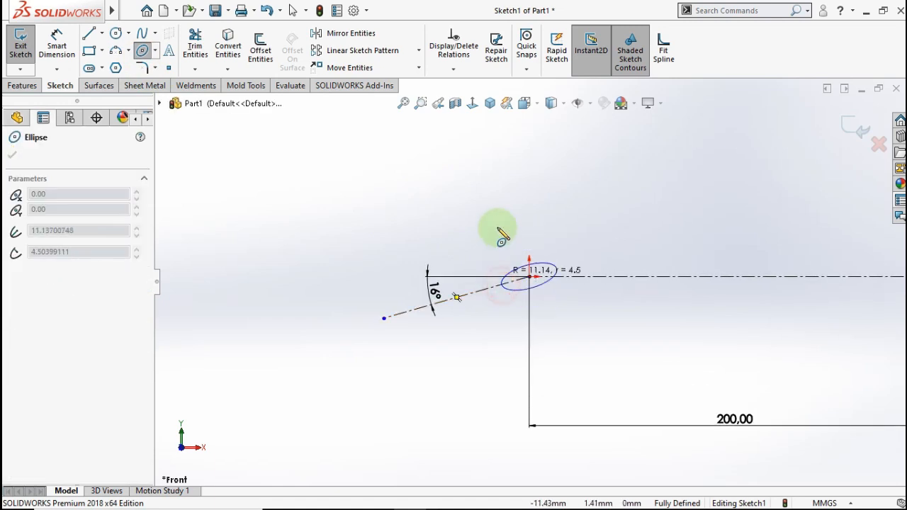
left_click(507, 203)
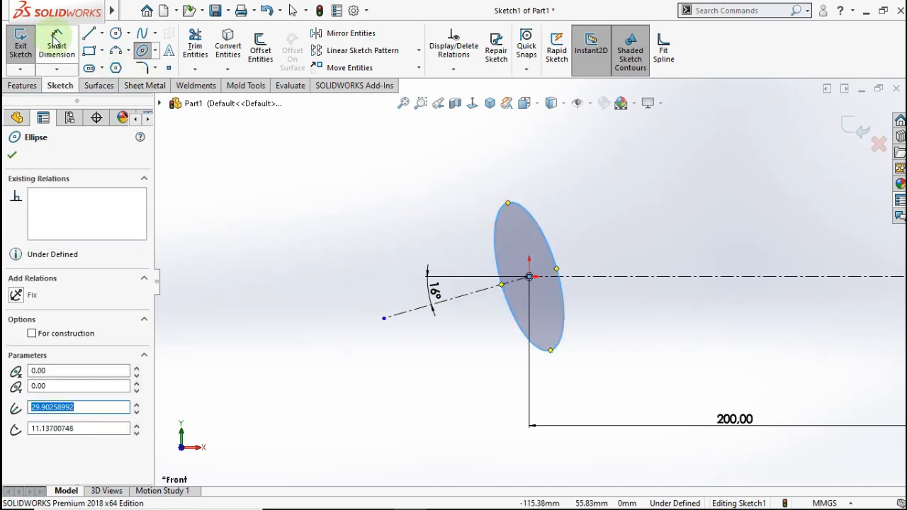
- Dimension the ellipse to 35 mm high and 31 mm wide
left_click(57, 39)
left_click(507, 203)
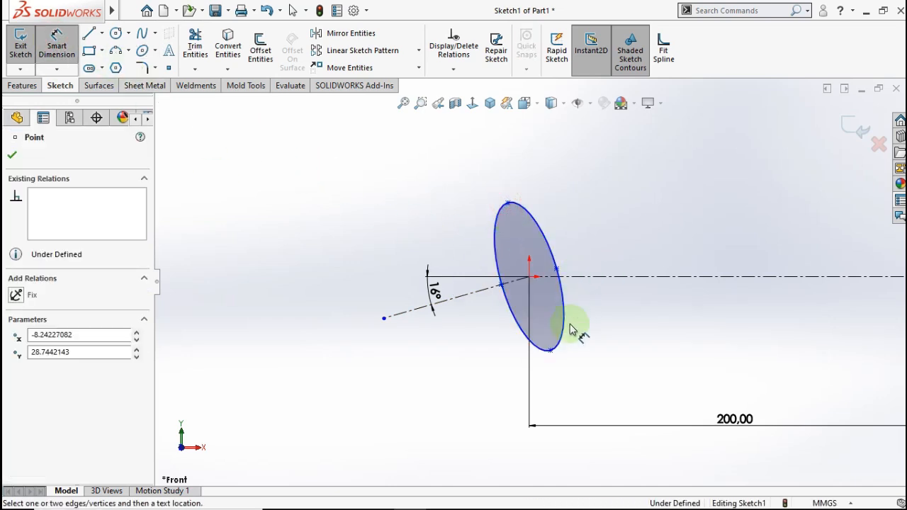
left_click(552, 353)
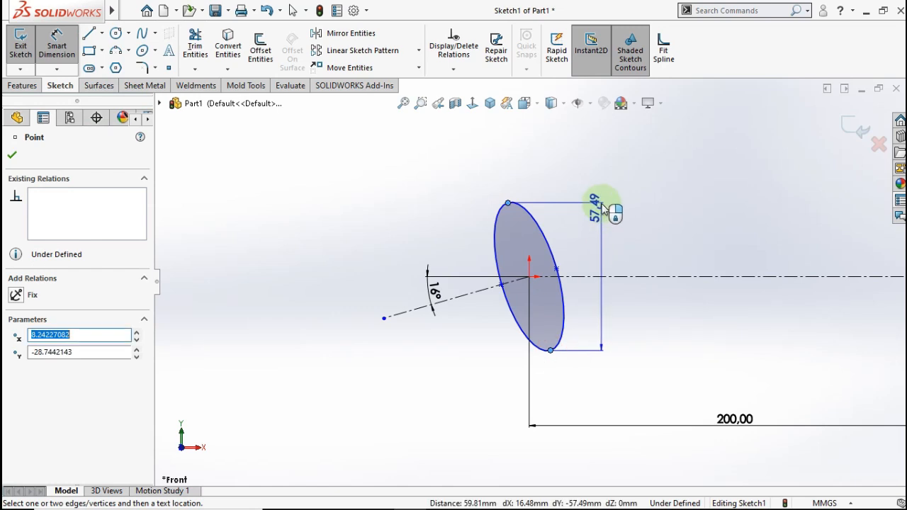
left_click(598, 190)
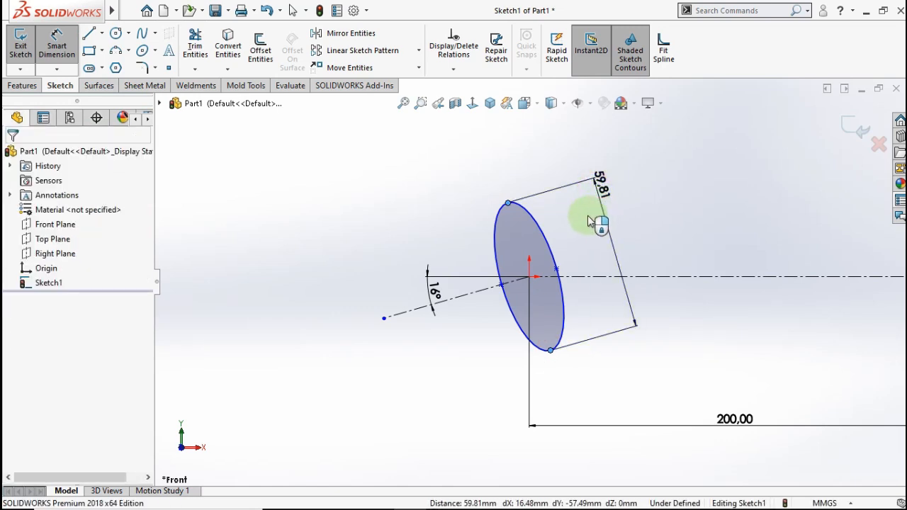
type("35")
left_click(538, 186)
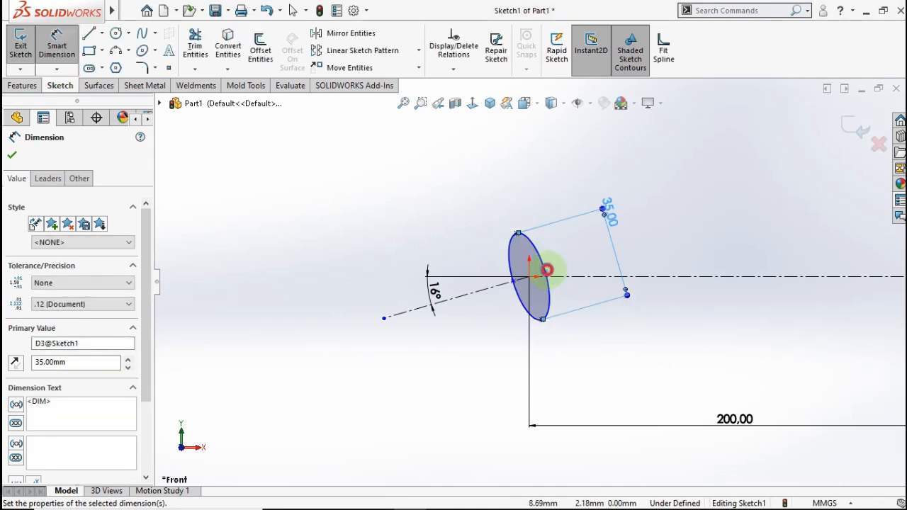
left_click(531, 276)
scroll(531, 279, "up", 1)
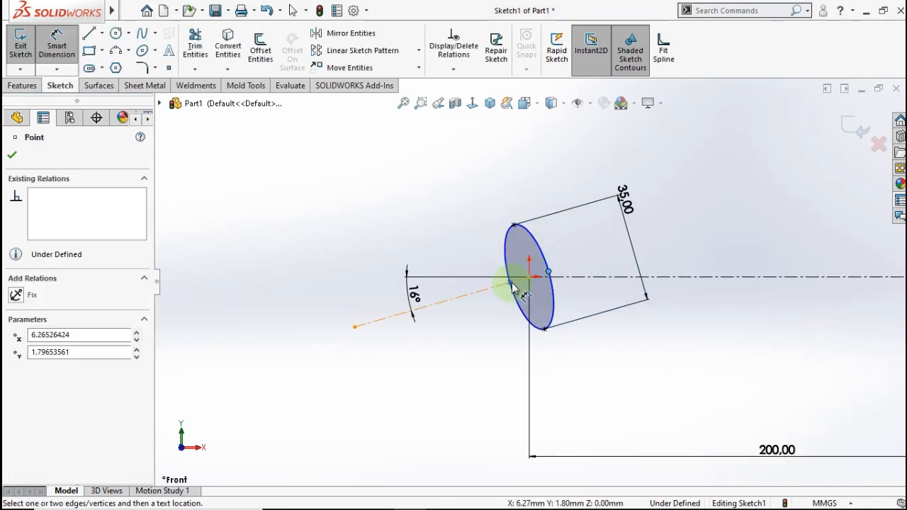
left_click(510, 283)
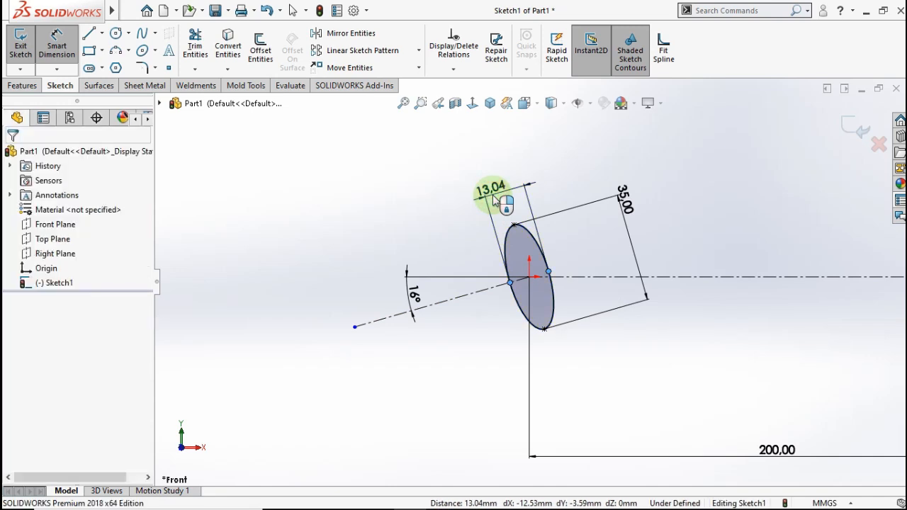
left_click(494, 201)
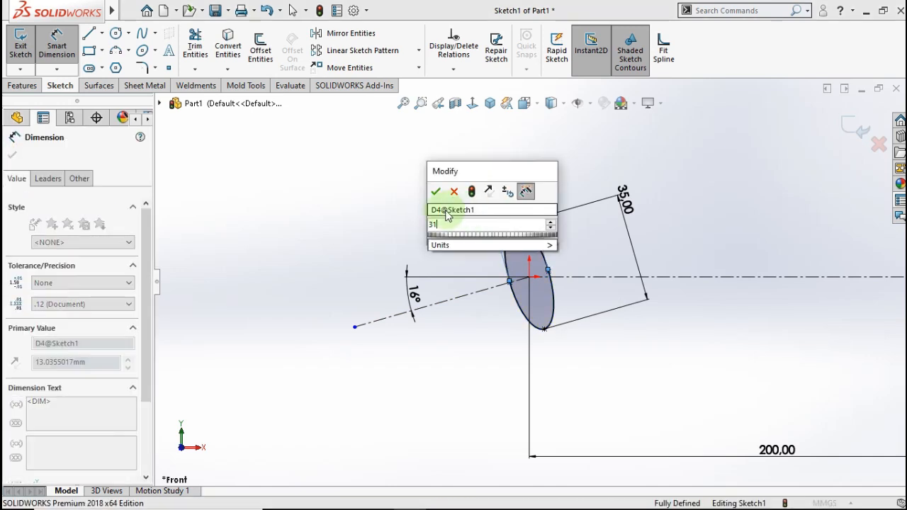
type("31")
left_click(434, 193)
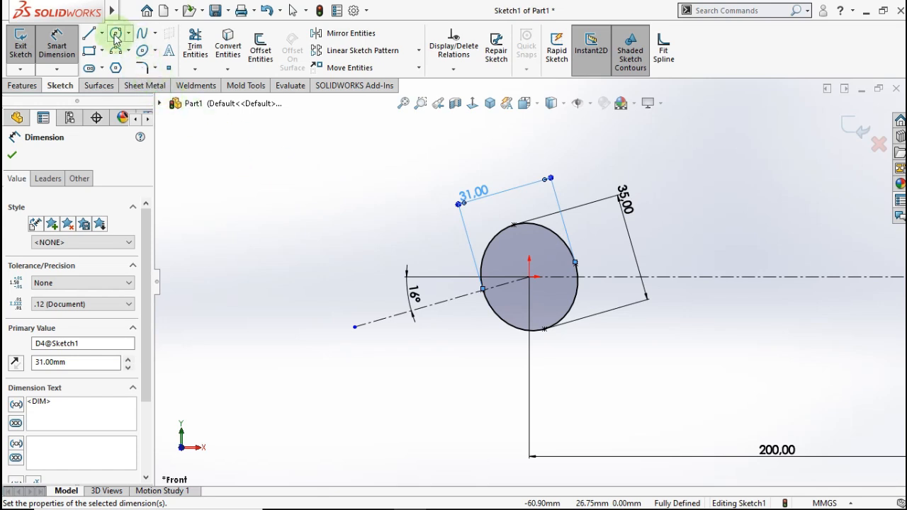
- Draw a second, larger tilted ellipse centred on the origin
left_click(142, 51)
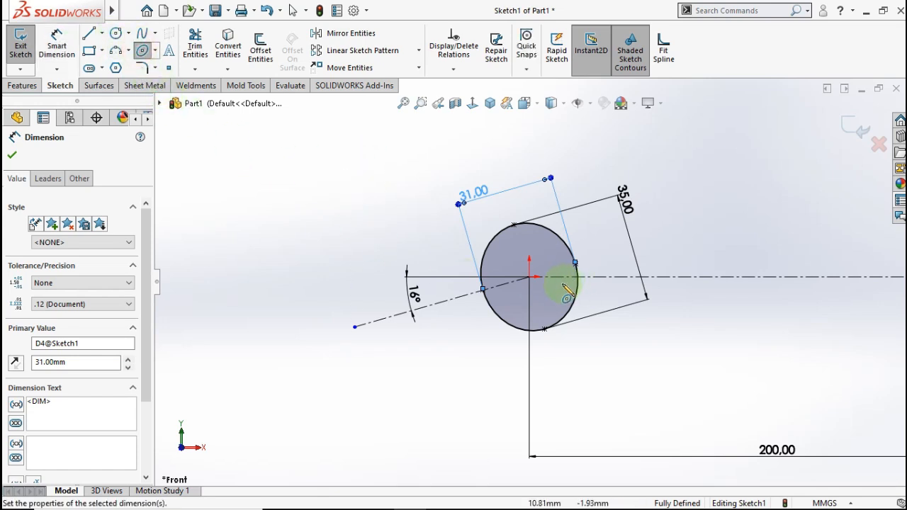
left_click(529, 277)
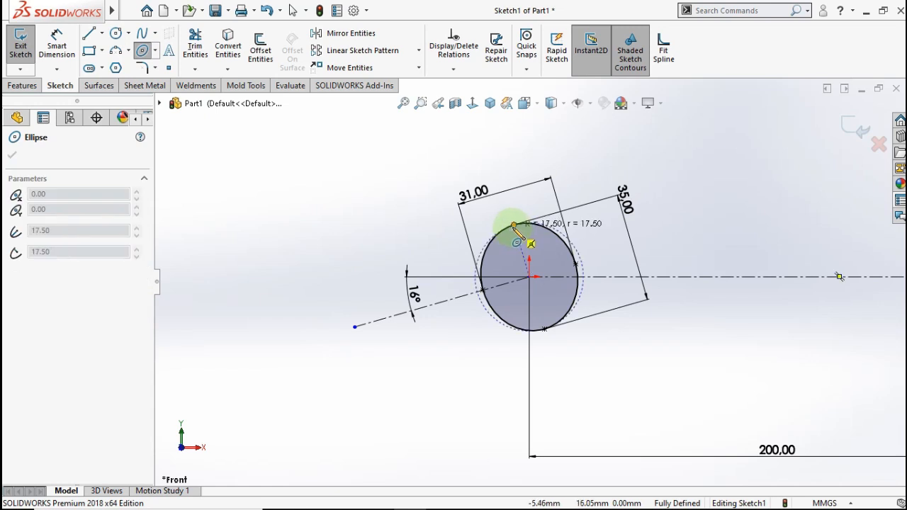
left_click(513, 227)
left_click(593, 258)
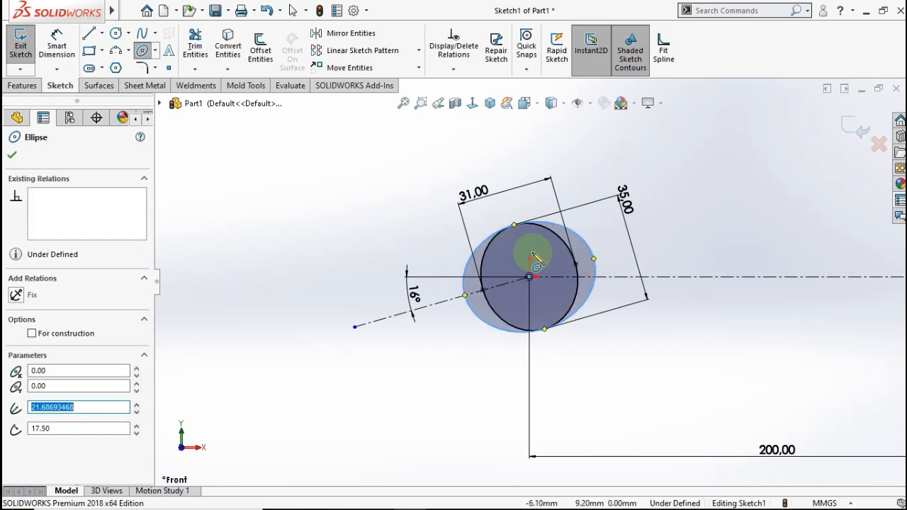
- Dimension the new ellipse's long axis to 40 mm
left_click(64, 47)
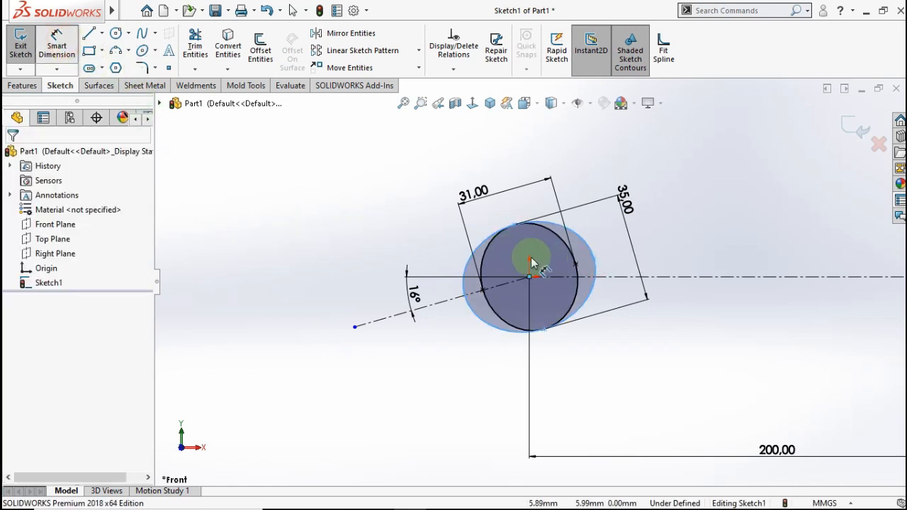
left_click(465, 295)
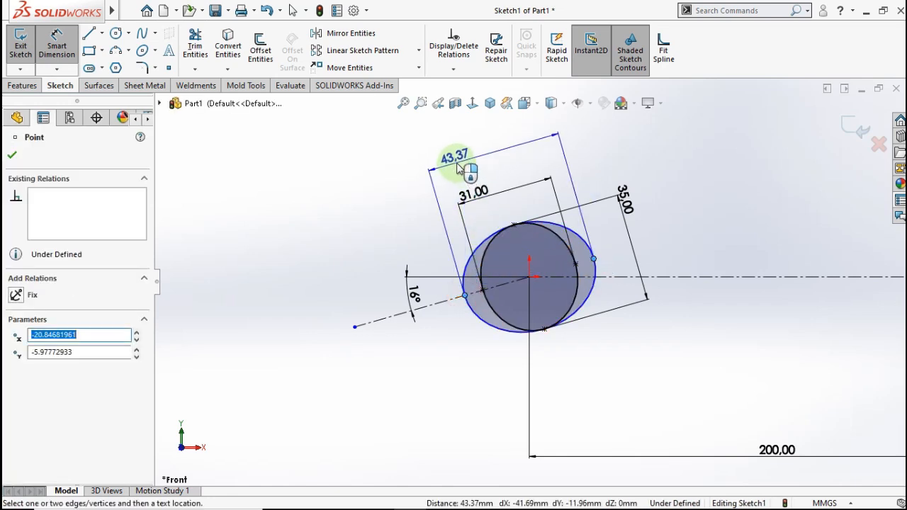
left_click(448, 156)
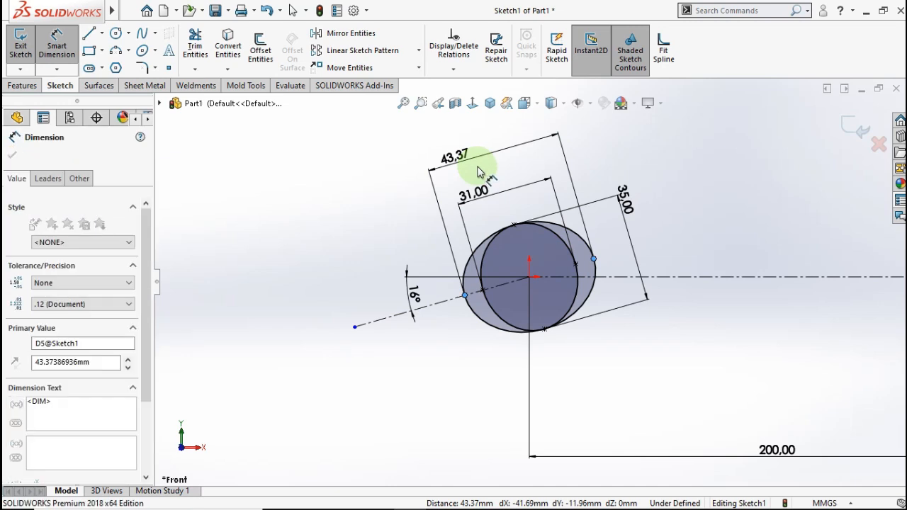
type("40")
left_click(402, 159)
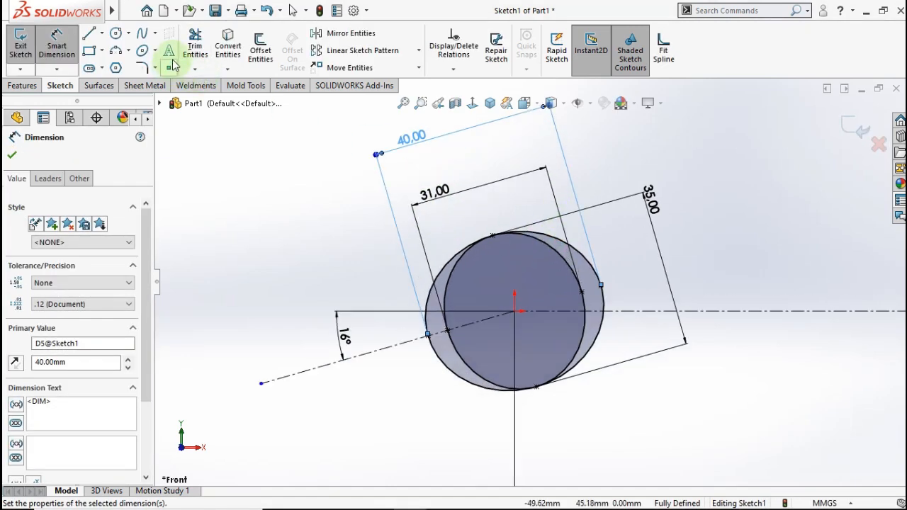
- Power-trim the overlapping inner arcs of the two ellipses into one closed outline
left_click(195, 46)
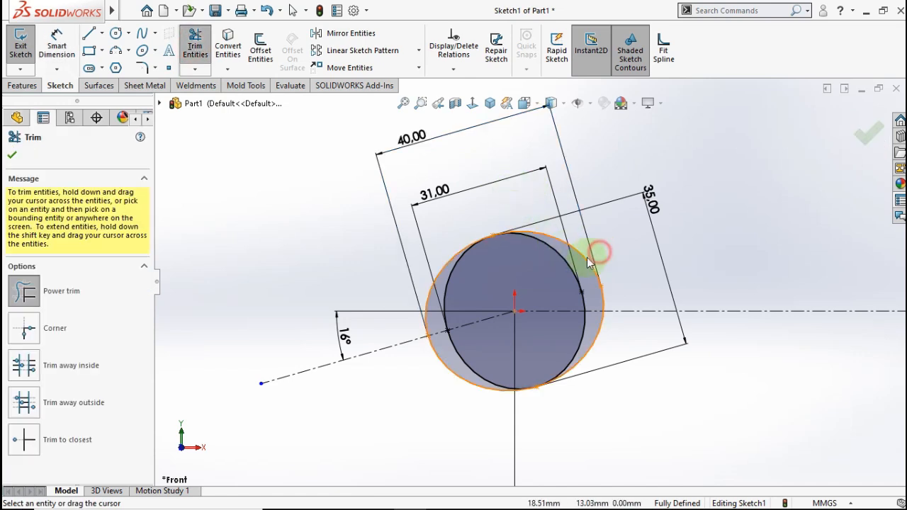
left_click_drag(596, 252, 585, 264)
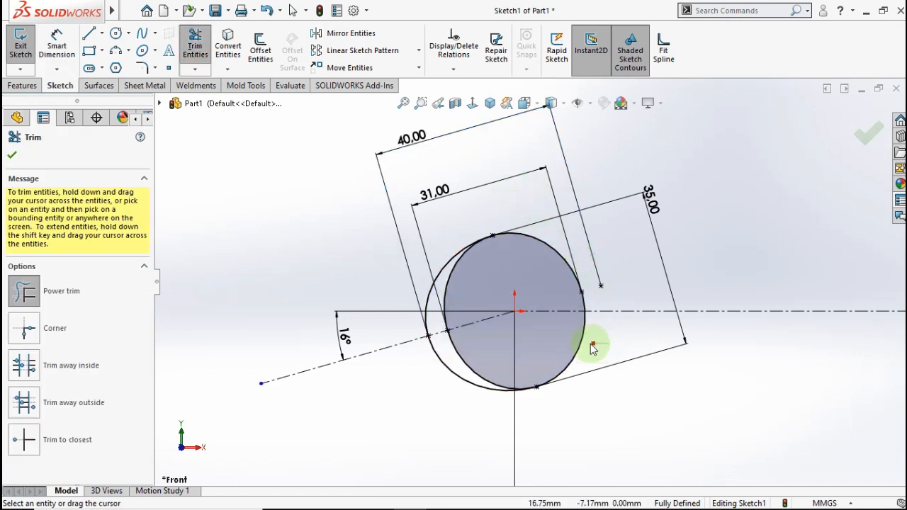
left_click_drag(456, 285, 448, 284)
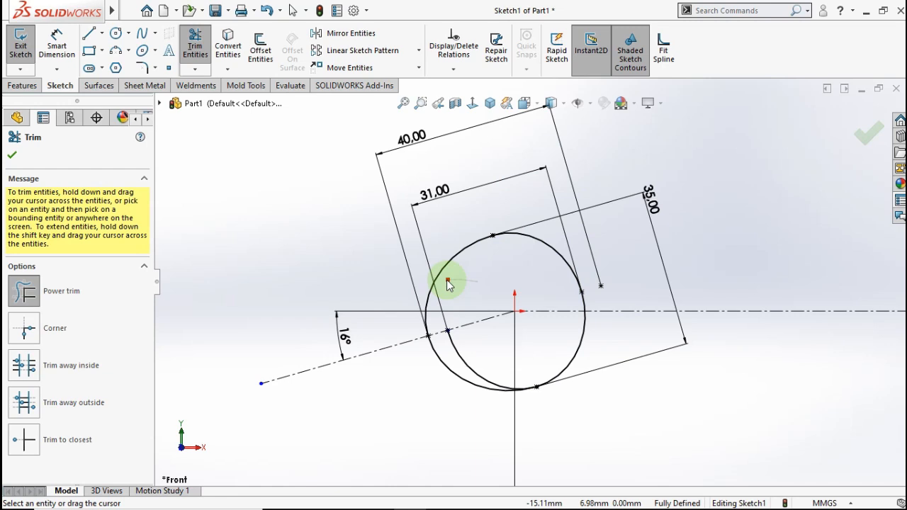
mouse_move(479, 356)
left_mouse_down()
mouse_move(465, 364)
mouse_move(479, 352)
left_mouse_up()
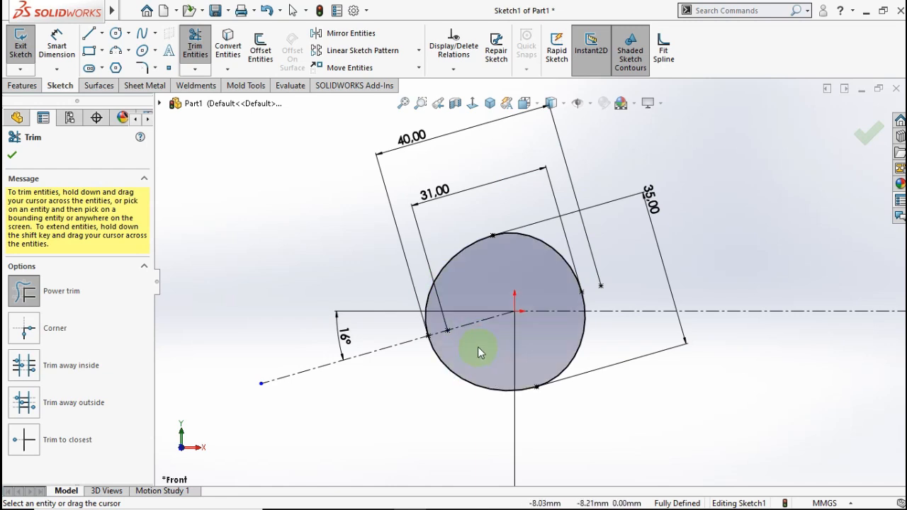
left_click(10, 158)
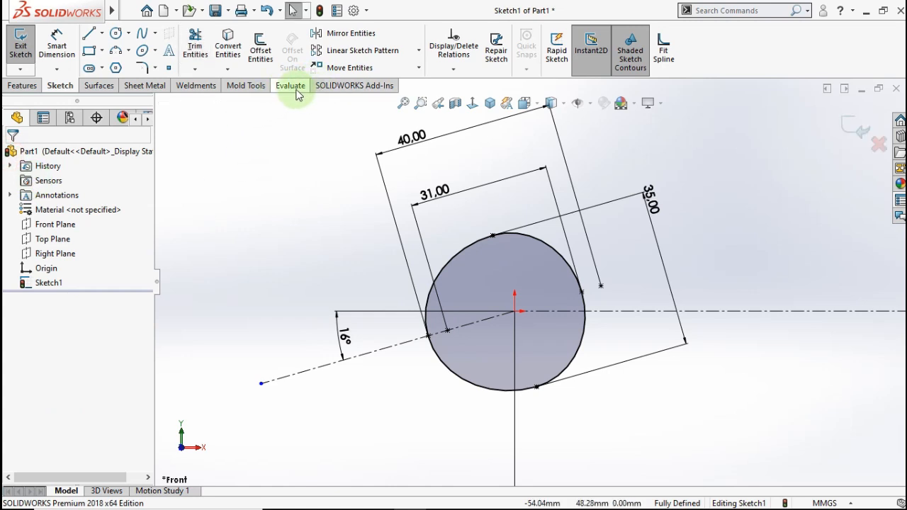
- Offset the tilted construction line 9.50 mm to both sides, then begin a circle on it
left_click(262, 57)
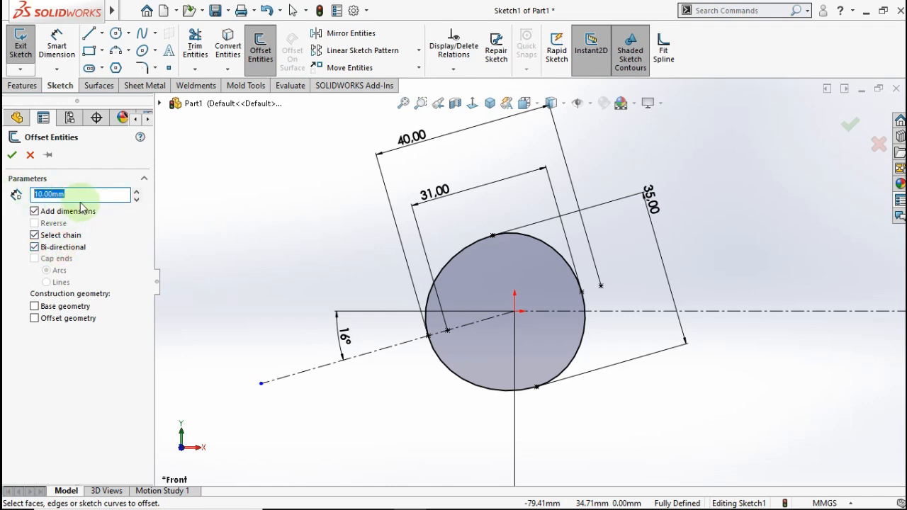
type("9.5")
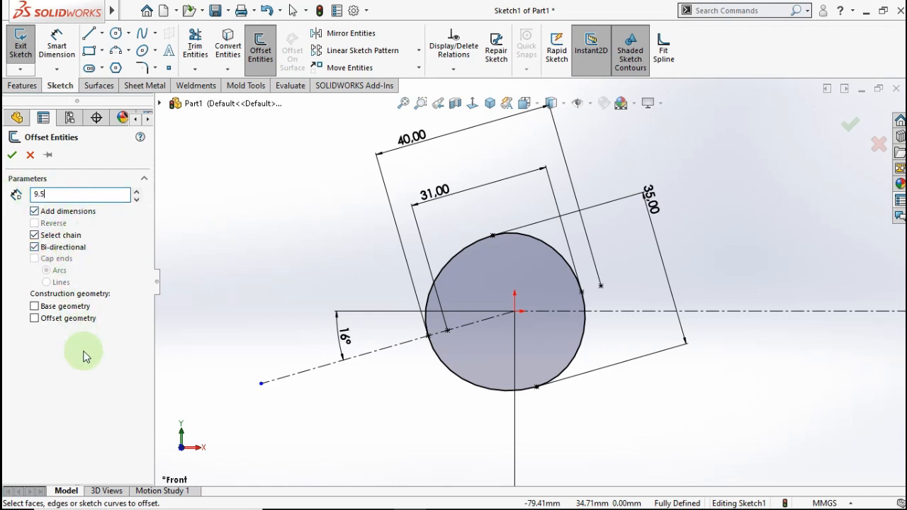
key("Return")
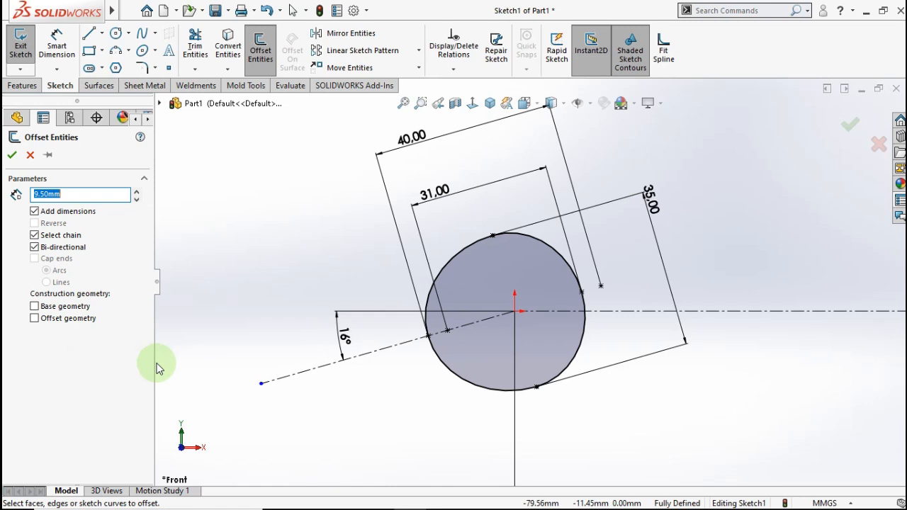
left_click(406, 346)
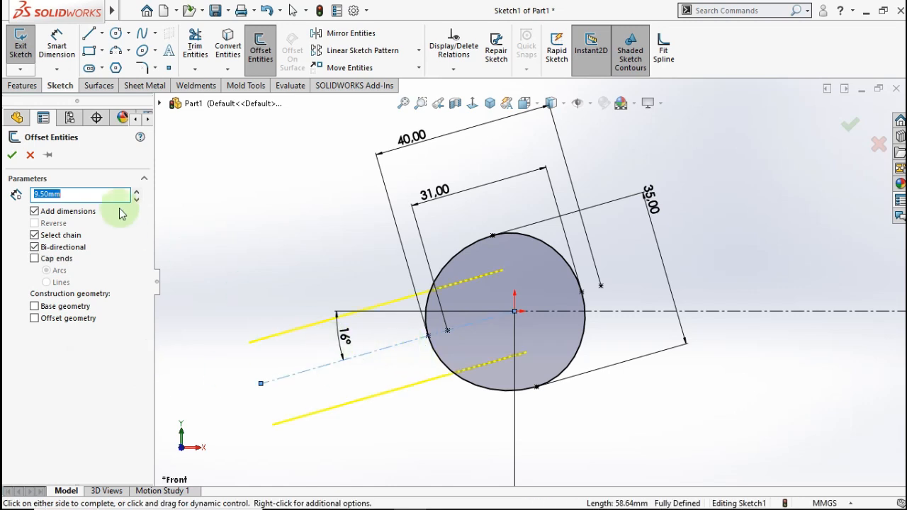
left_click(14, 157)
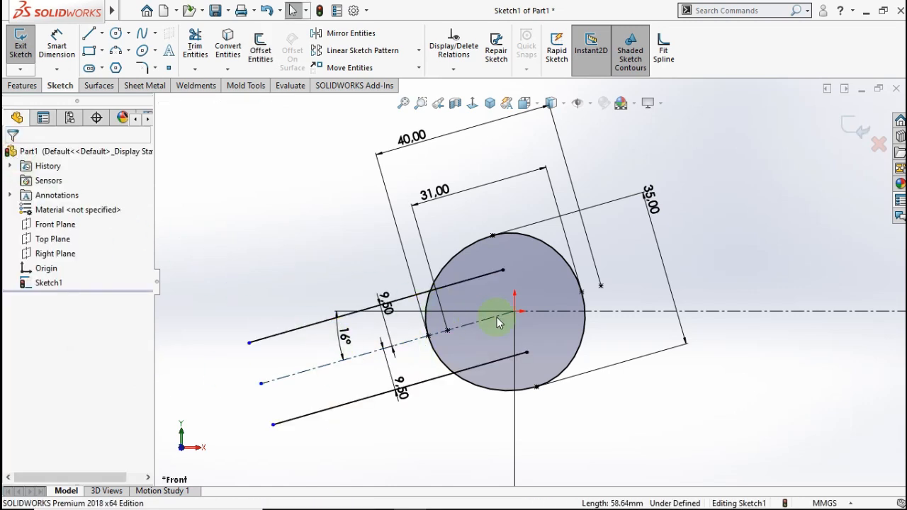
scroll(560, 311, "down", 2)
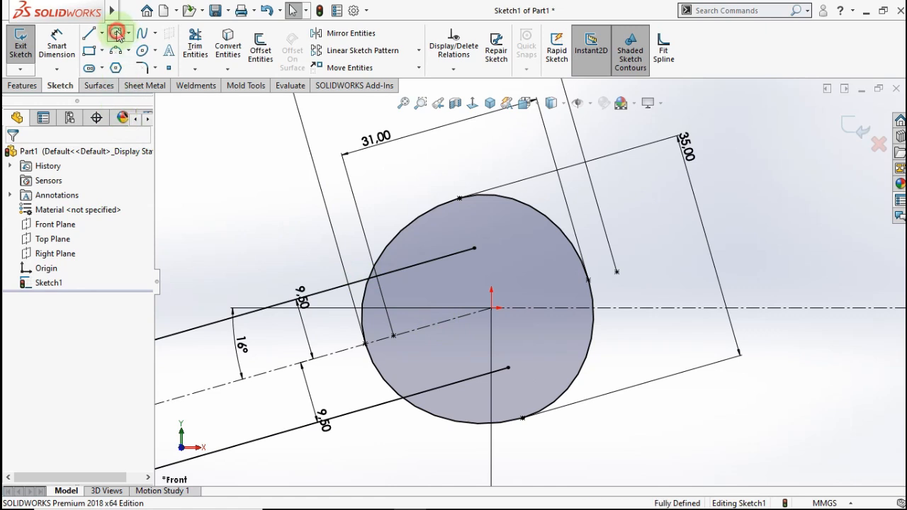
left_click(116, 33)
left_click(445, 321)
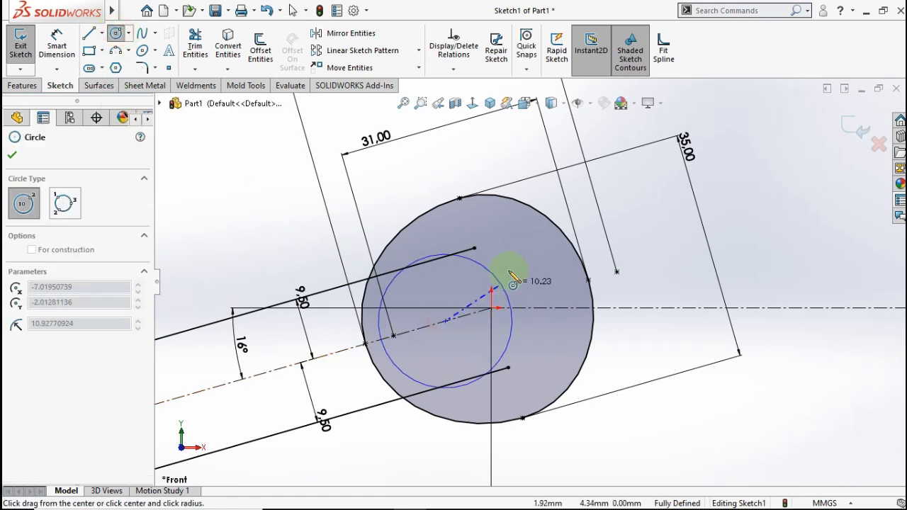
- Complete the circle on the tilted line and dimension its centre 8.00 mm from the origin
left_click(525, 262)
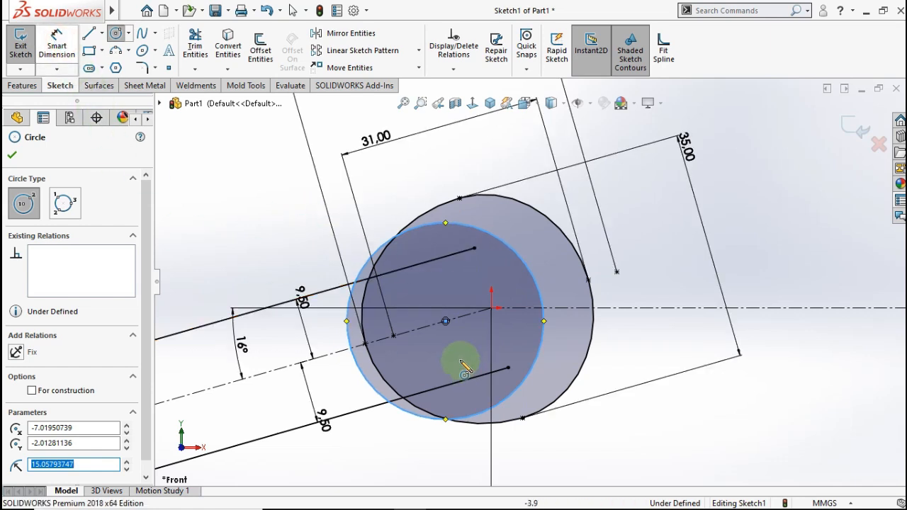
left_click(492, 309)
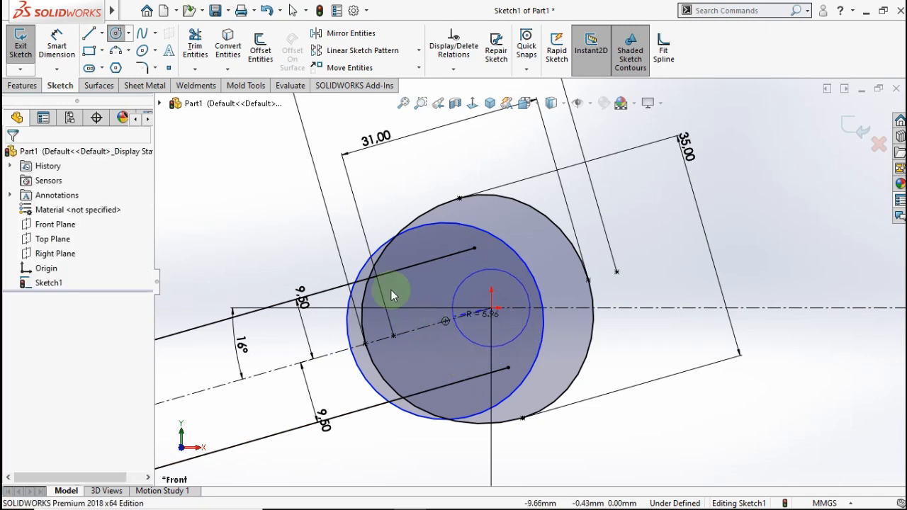
left_click(57, 43)
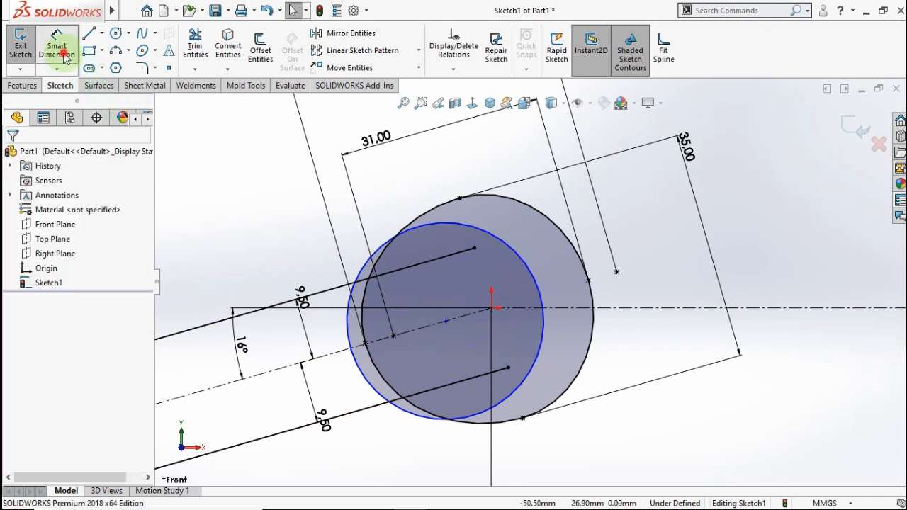
left_click(534, 280)
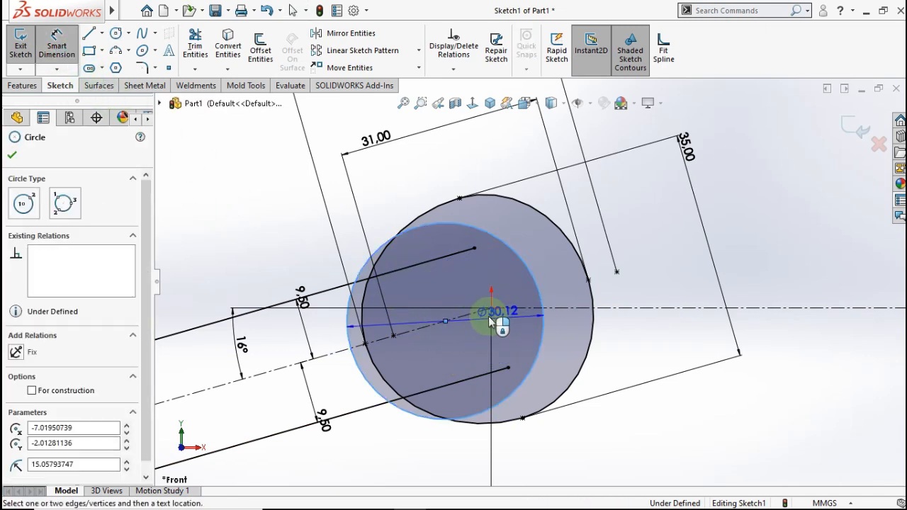
left_click(490, 307)
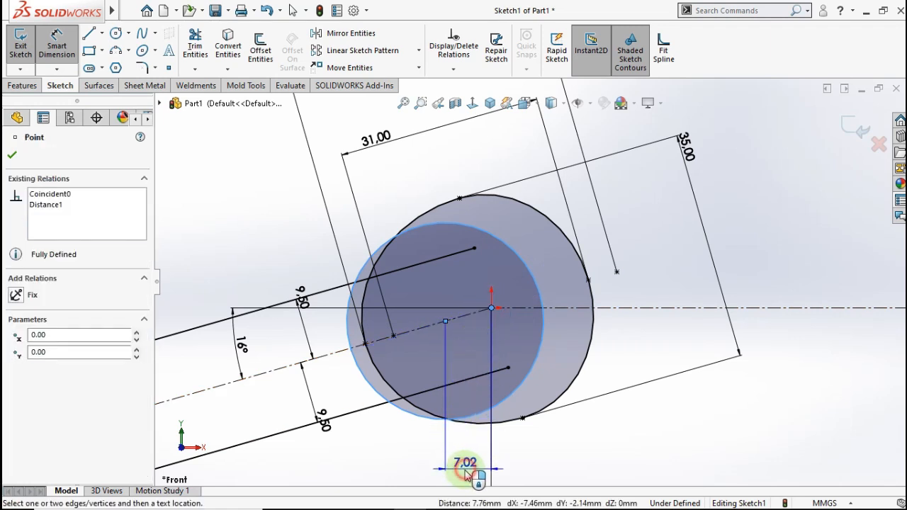
left_click(467, 473)
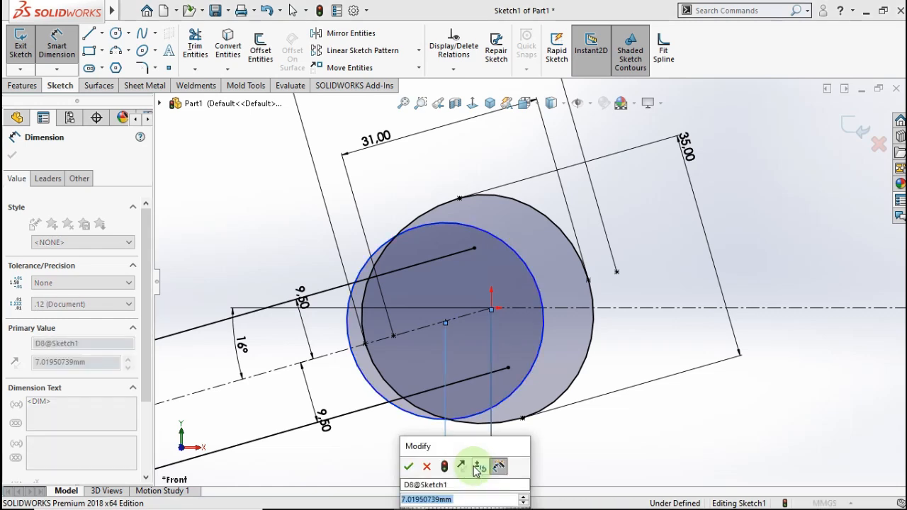
left_click(409, 466)
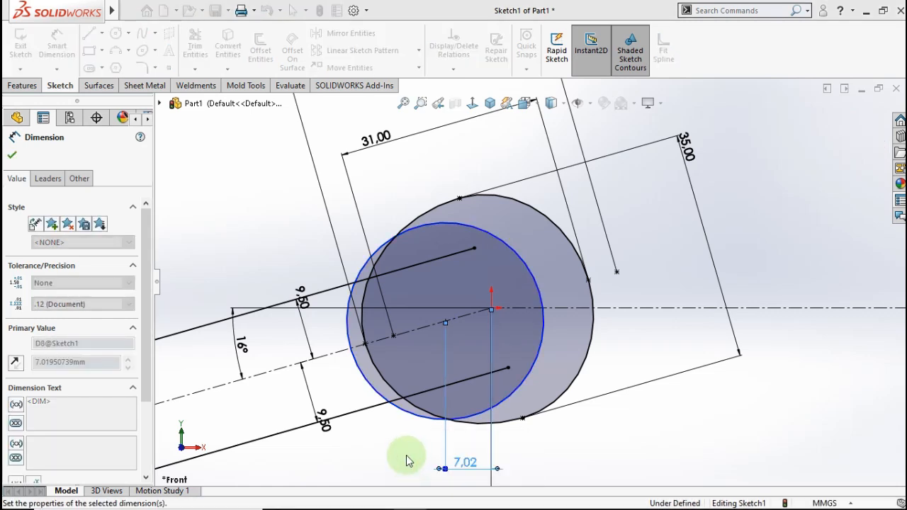
left_click(391, 234)
left_click(195, 69)
left_click(203, 88)
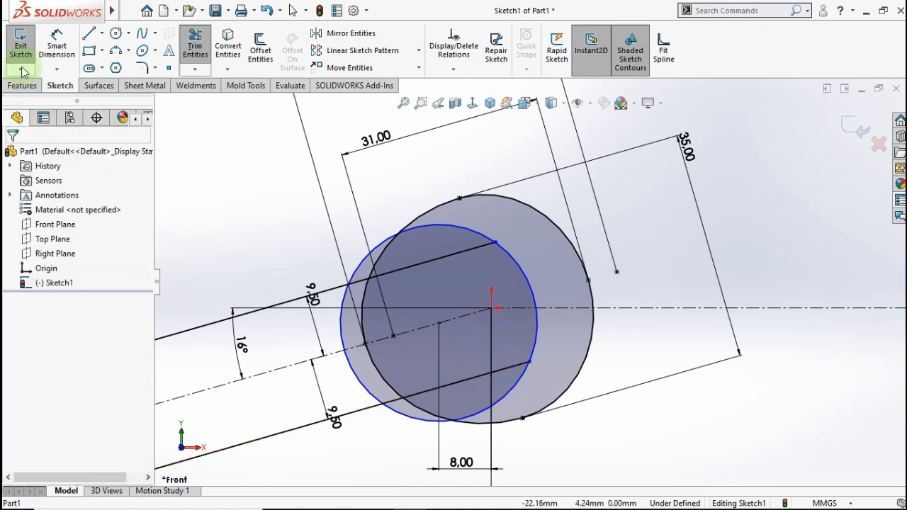
- Trim the circle's left arc, the offset lines' outer ends and leftover arcs into a U-shaped jaw
left_click(195, 69)
left_click(202, 88)
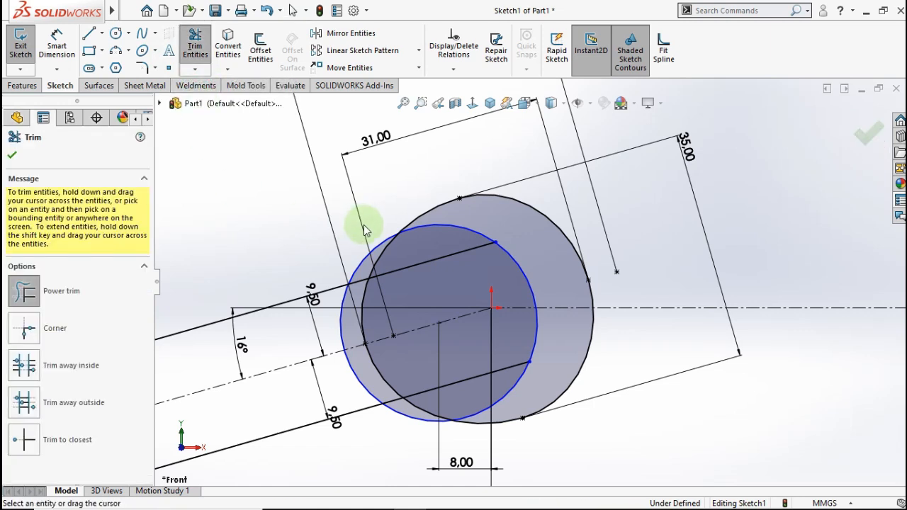
left_click_drag(470, 224, 462, 231)
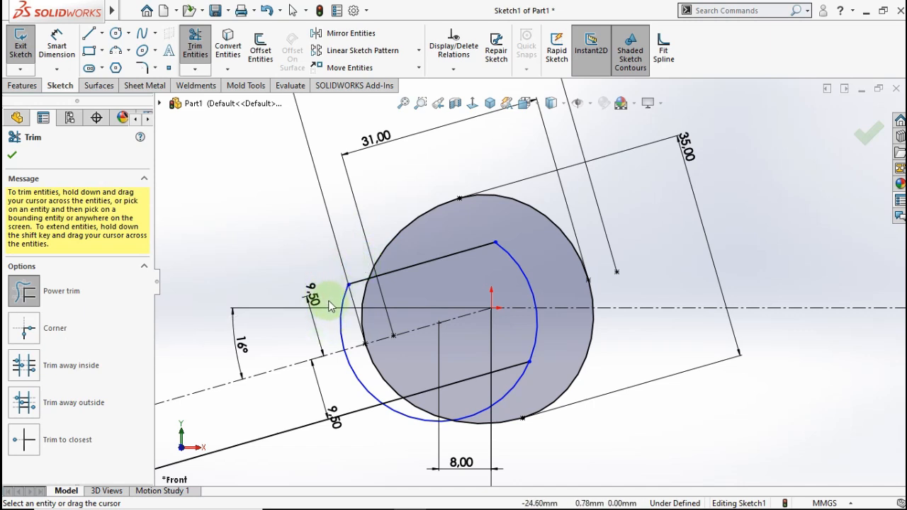
mouse_move(370, 410)
left_mouse_down()
mouse_move(344, 344)
mouse_move(345, 316)
left_mouse_up()
mouse_move(358, 281)
left_mouse_down()
mouse_move(304, 361)
mouse_move(395, 435)
left_mouse_up()
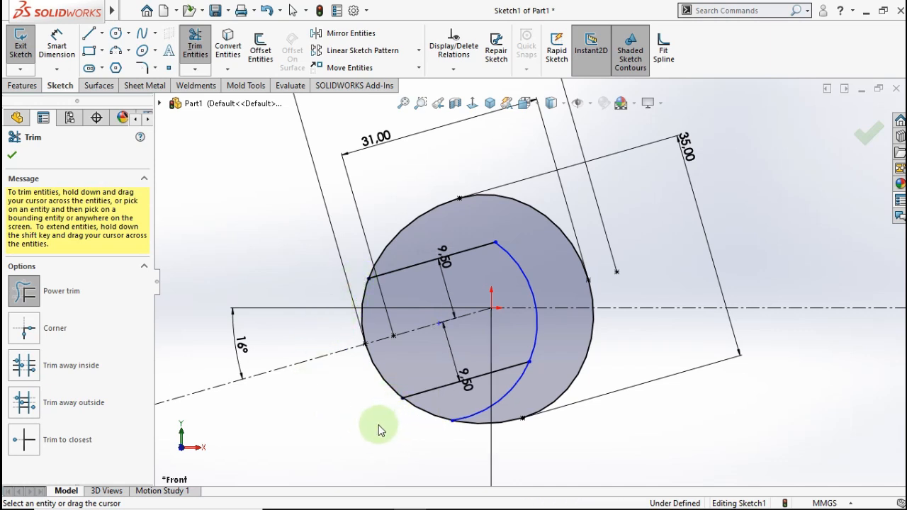
left_click_drag(519, 396, 508, 394)
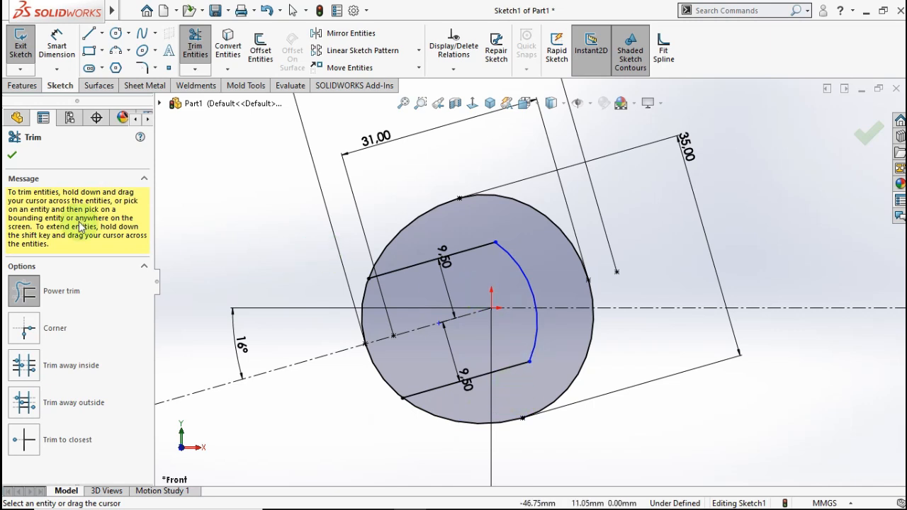
- Dimension the jaw arc's radius to R11.50
left_click(12, 158)
left_click(57, 44)
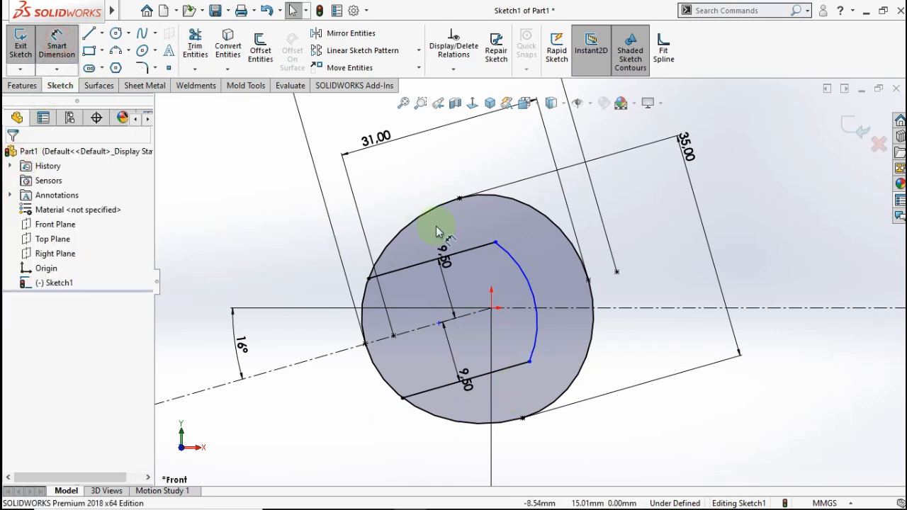
left_click(530, 275)
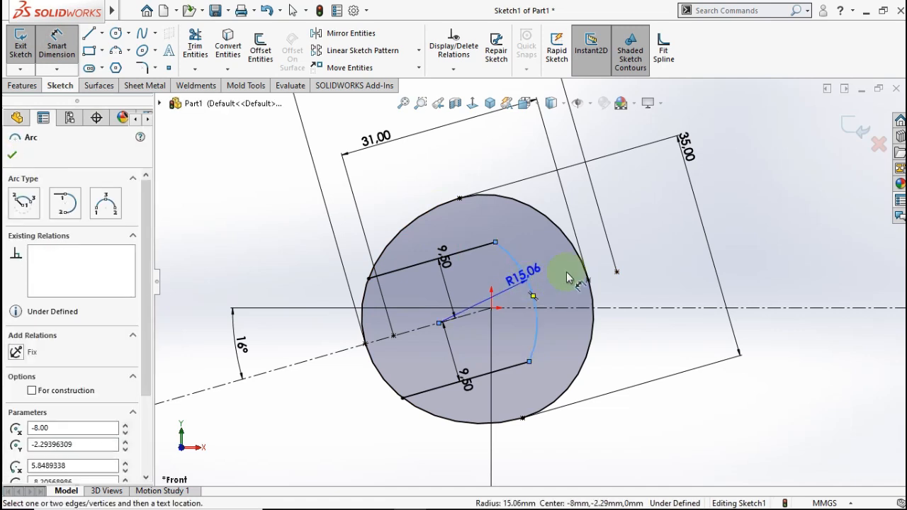
left_click(642, 249)
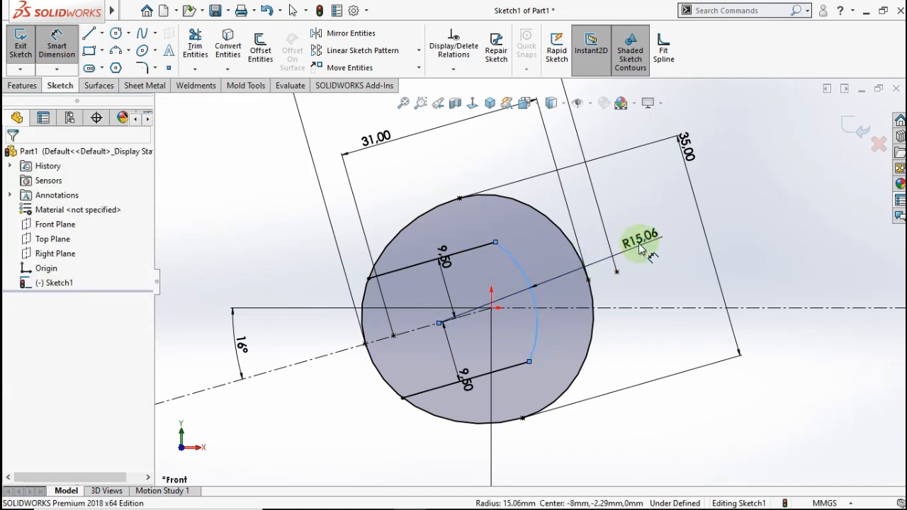
type("11.5")
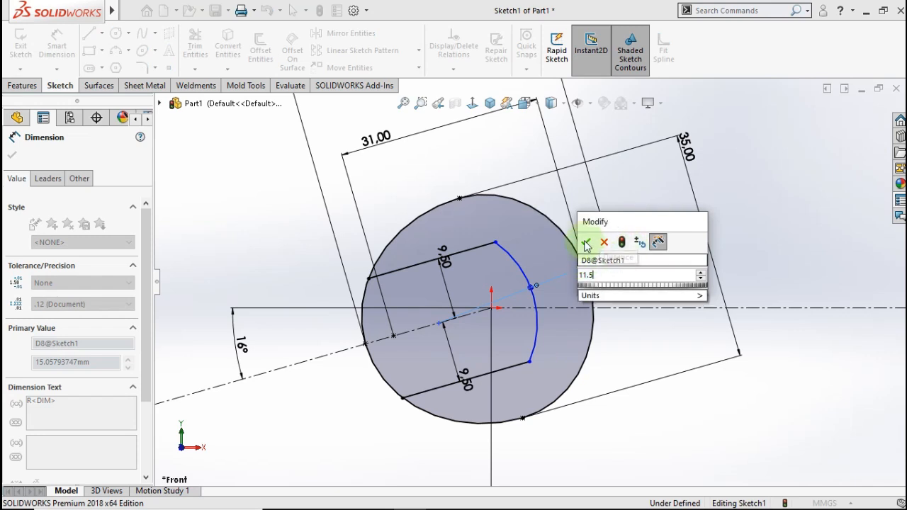
left_click(585, 242)
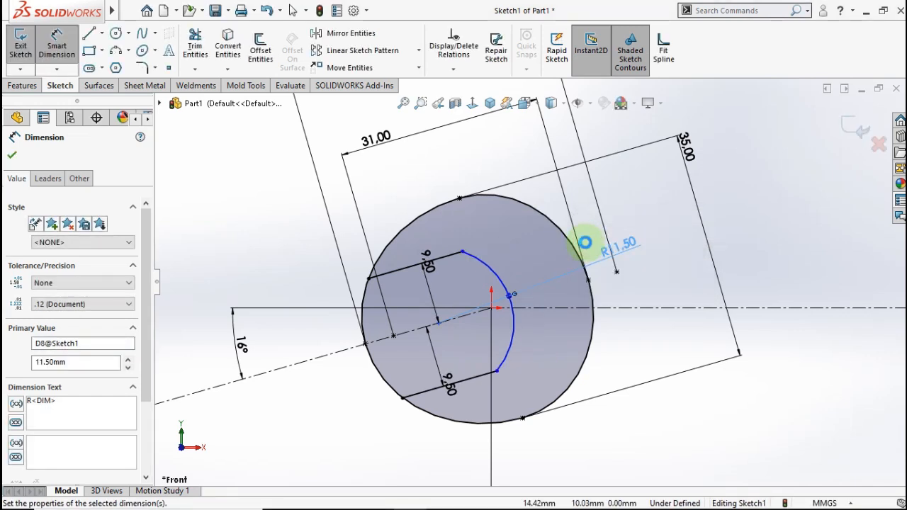
- Fix the jaw arc's centre 8.00 mm horizontally from the origin
scroll(562, 319, "up", 4)
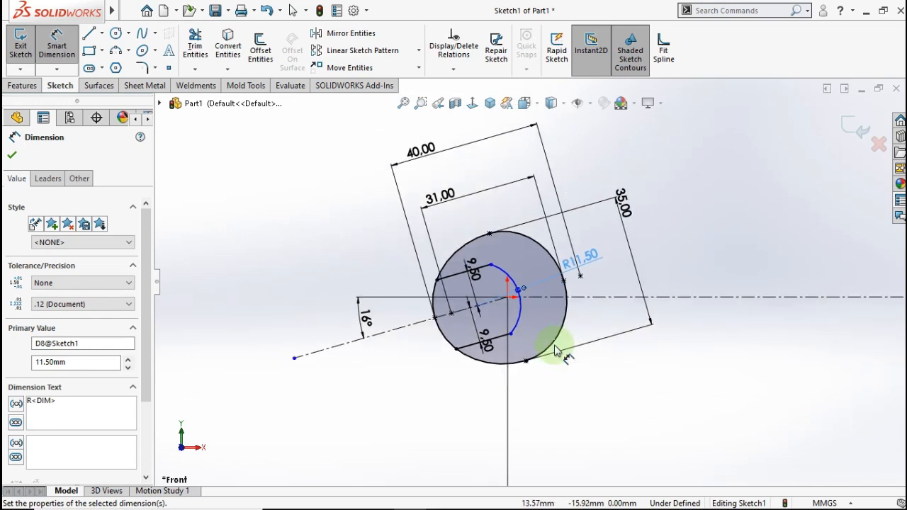
scroll(525, 264, "down", 2)
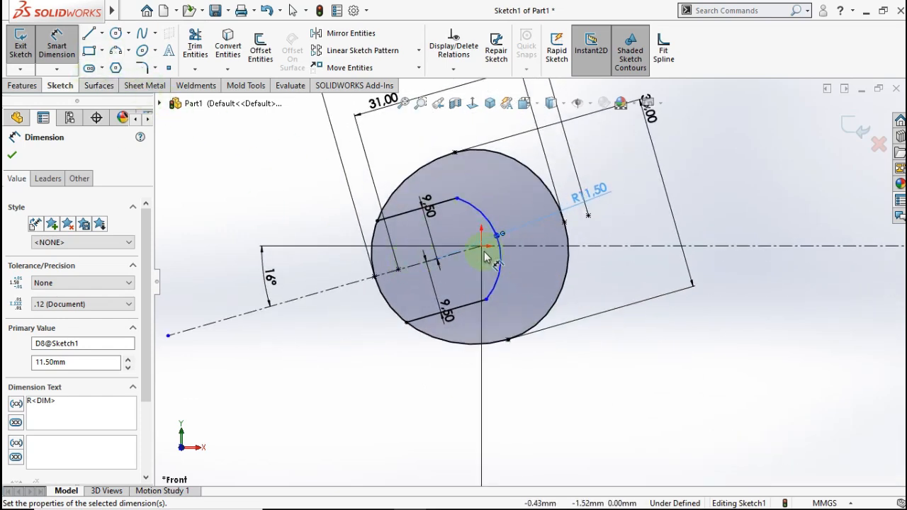
left_click(496, 264)
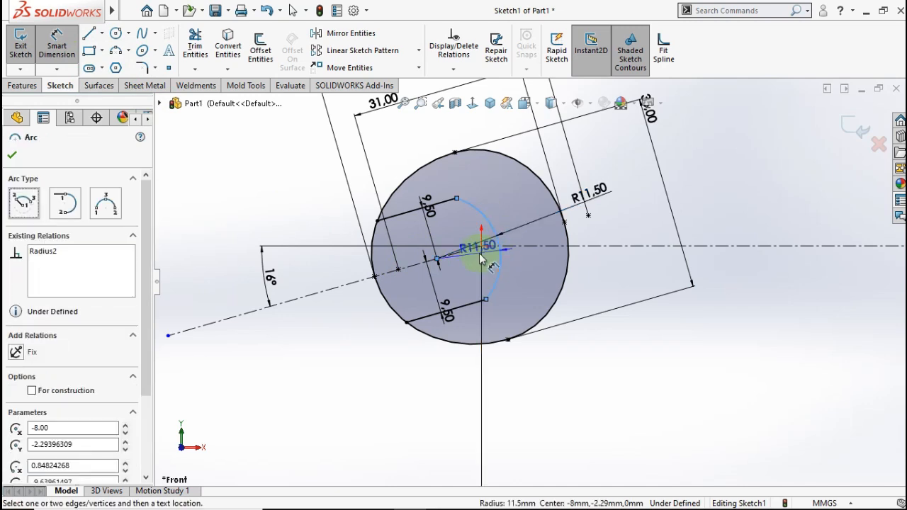
left_click(481, 247)
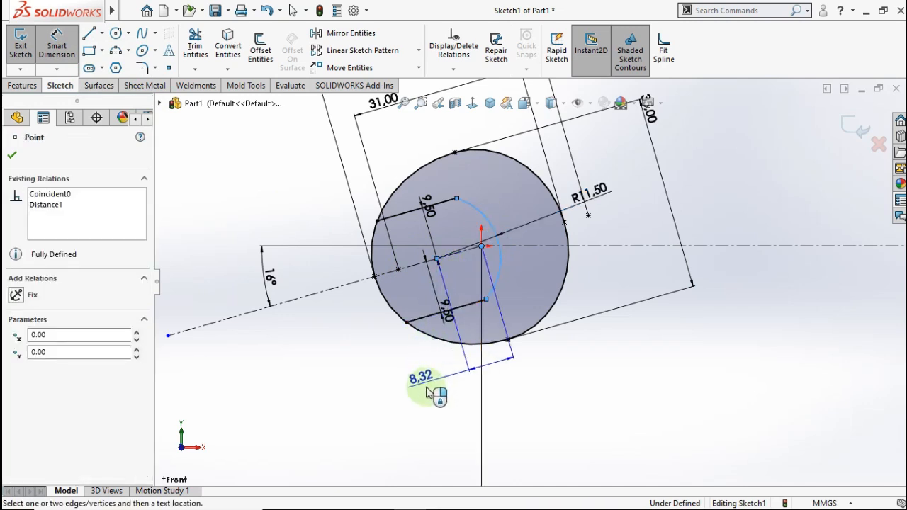
left_click(458, 411)
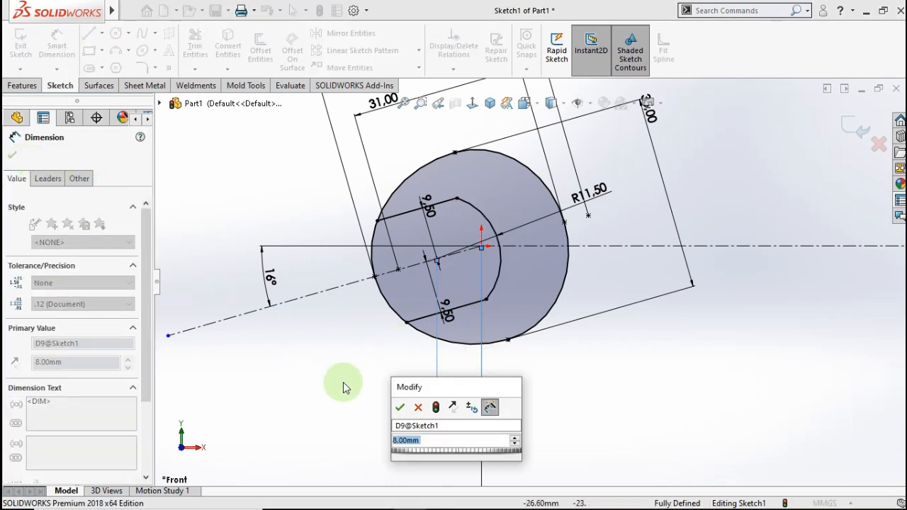
left_click(407, 412)
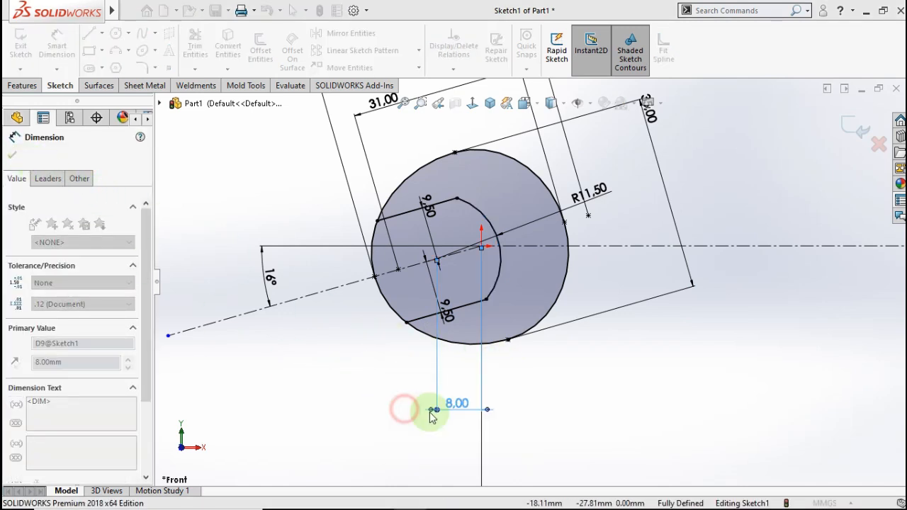
left_click(546, 388)
- Power-trim the outer circle's left arc between the parallel lines to open the jaw head
scroll(587, 379, "down", 3)
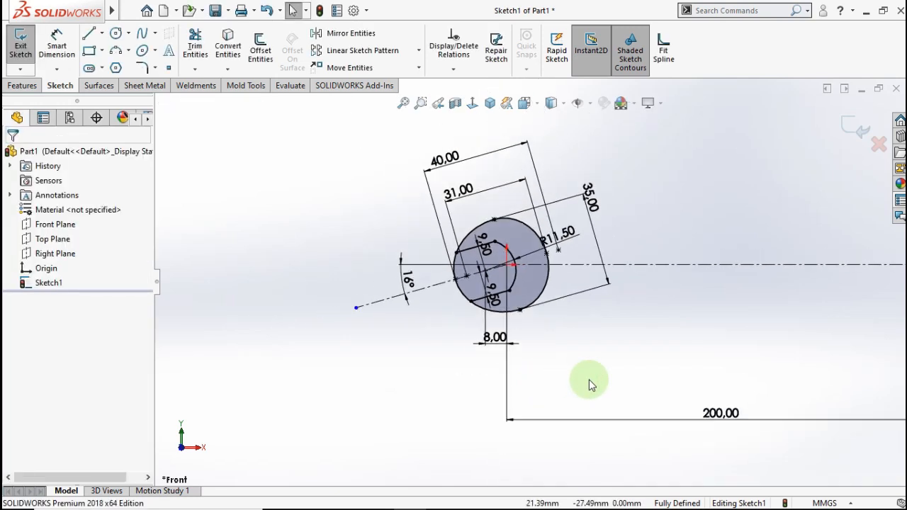
scroll(519, 293, "up", 2)
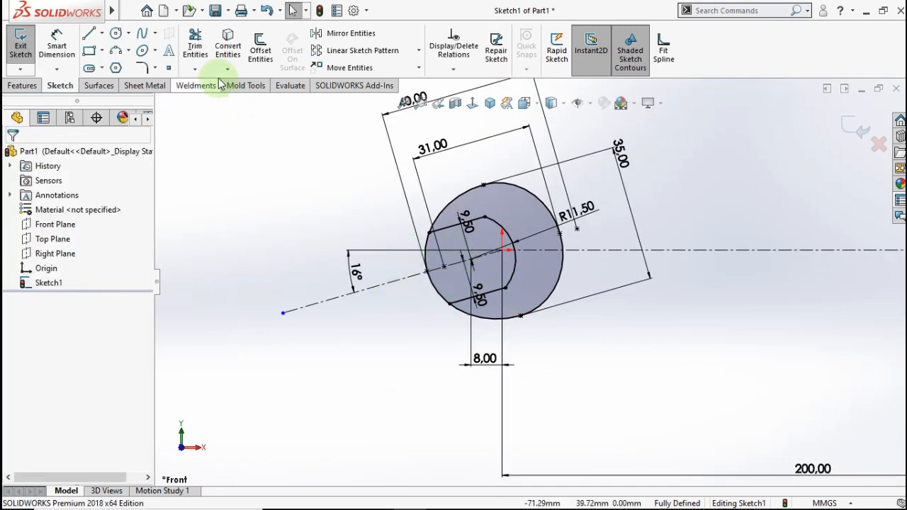
left_click(195, 44)
left_click_drag(416, 253, 432, 245)
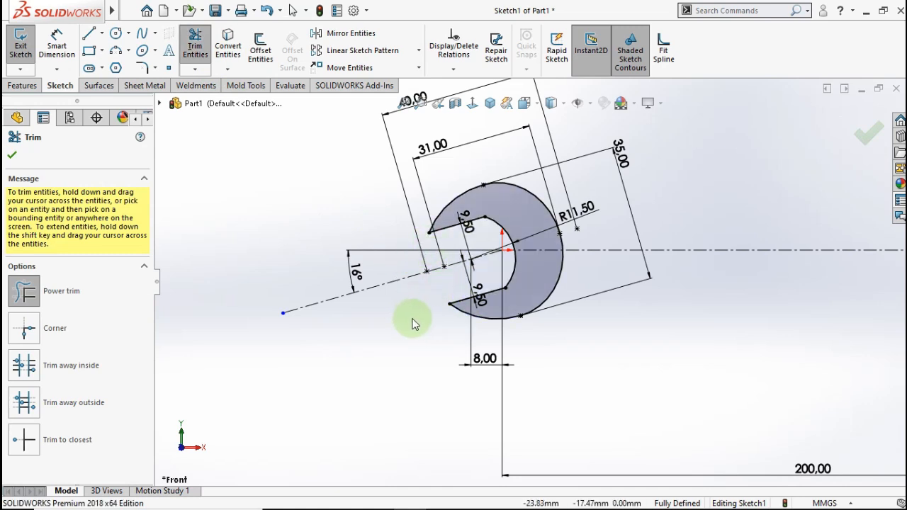
key("Escape")
scroll(531, 283, "down", 2)
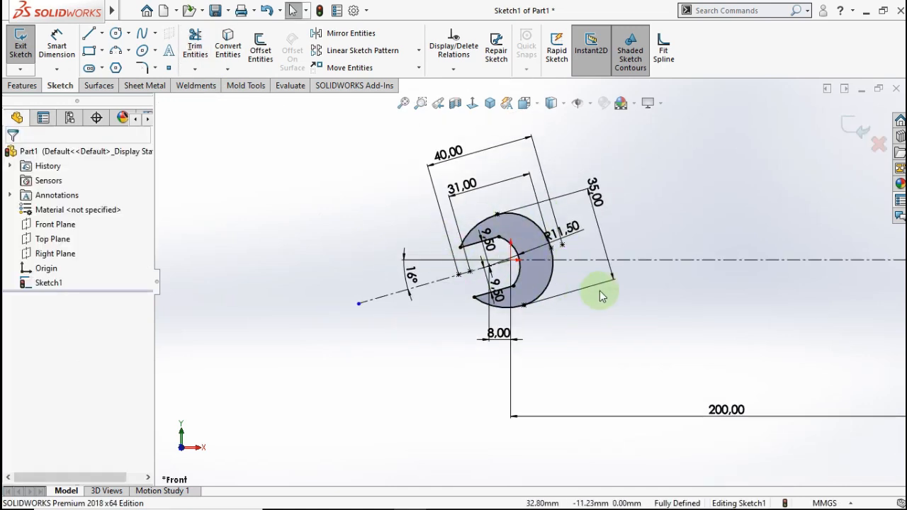
scroll(667, 288, "up", 4)
scroll(850, 250, "down", 3)
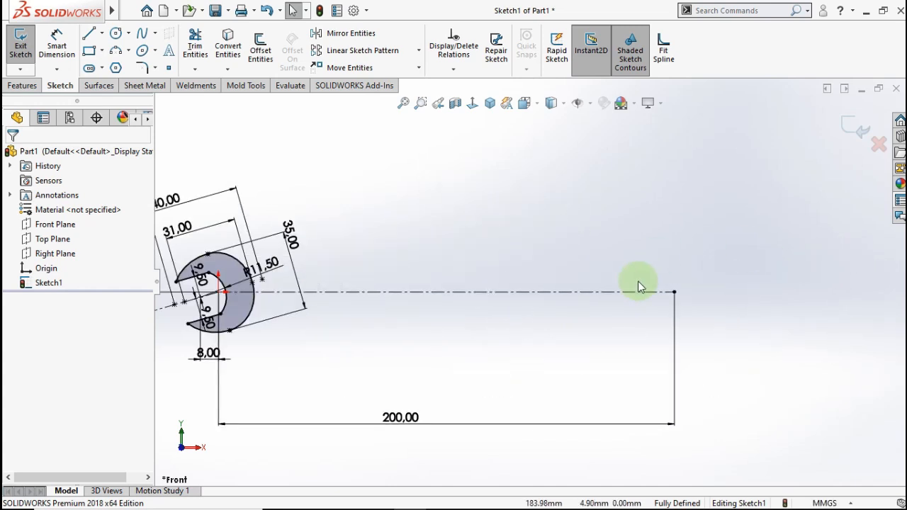
scroll(583, 274, "up", 1)
scroll(581, 278, "down", 1)
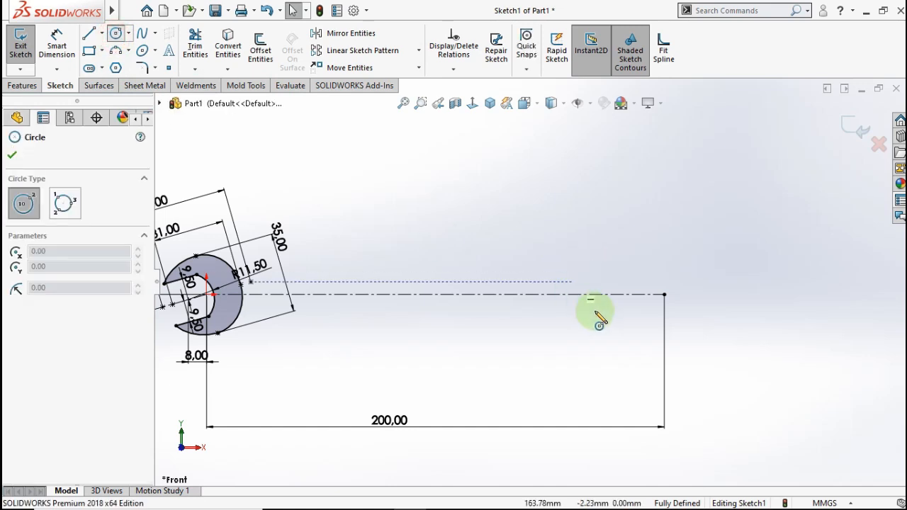
- Draw a circle centred on the 200 mm centerline's far end and dimension it Ø35 mm
left_click(665, 294)
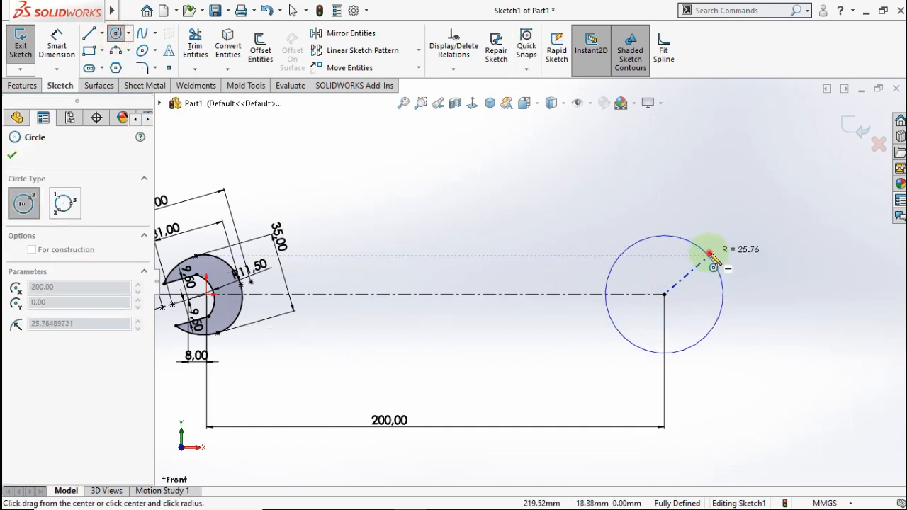
left_click(699, 252)
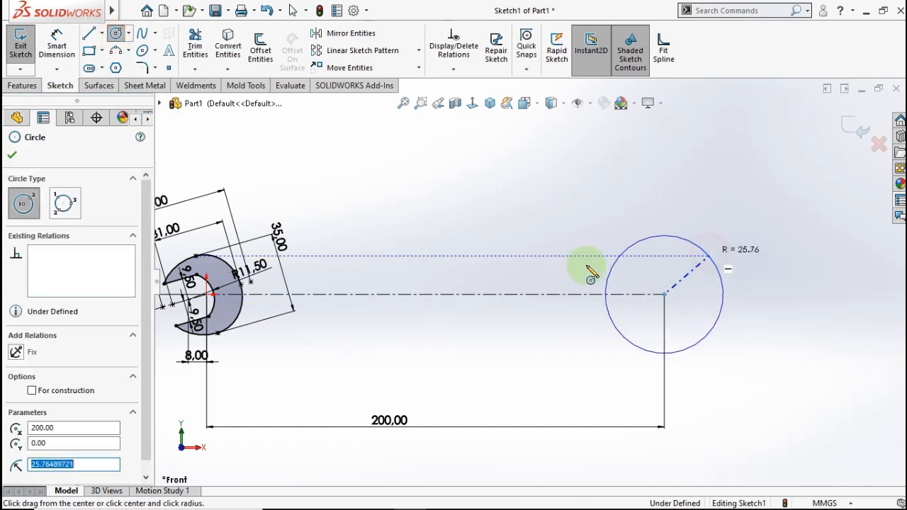
left_click(56, 44)
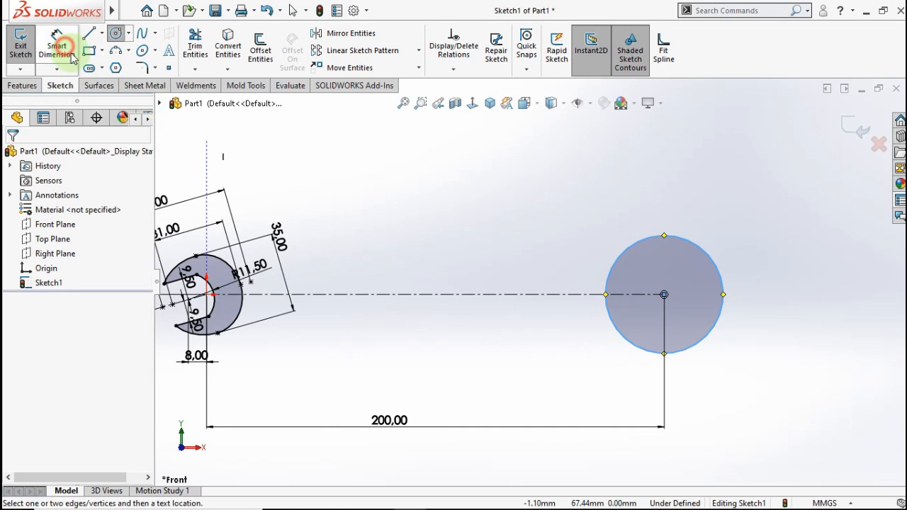
left_click(740, 293)
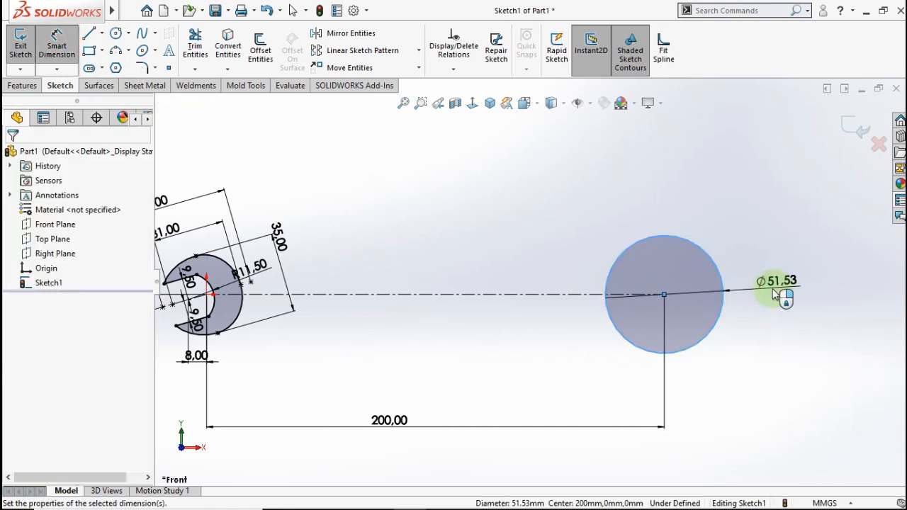
left_click(734, 299)
left_click(717, 284)
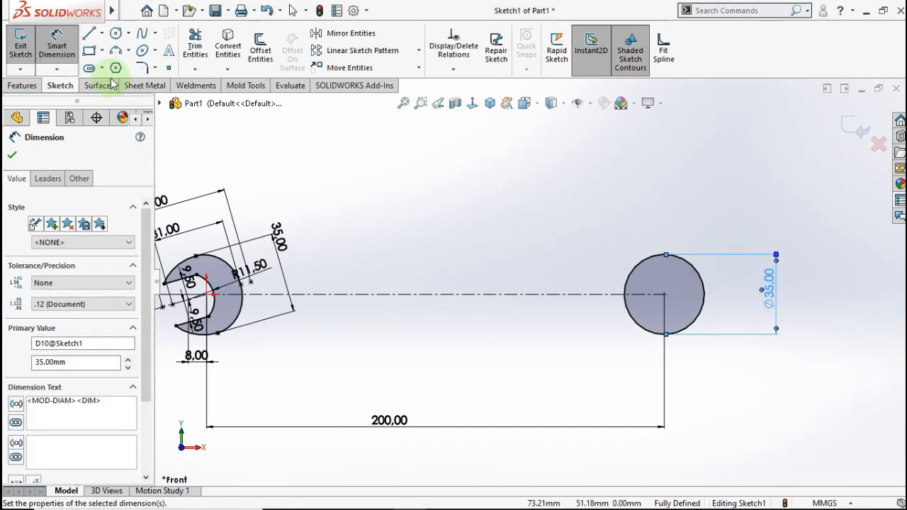
left_click(115, 69)
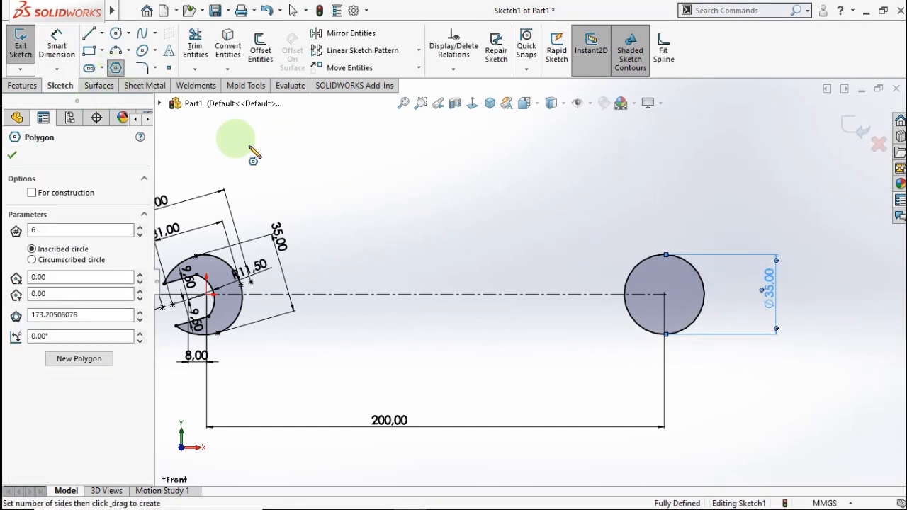
- Draw a hexagon centred on the ring circle
left_click(663, 295)
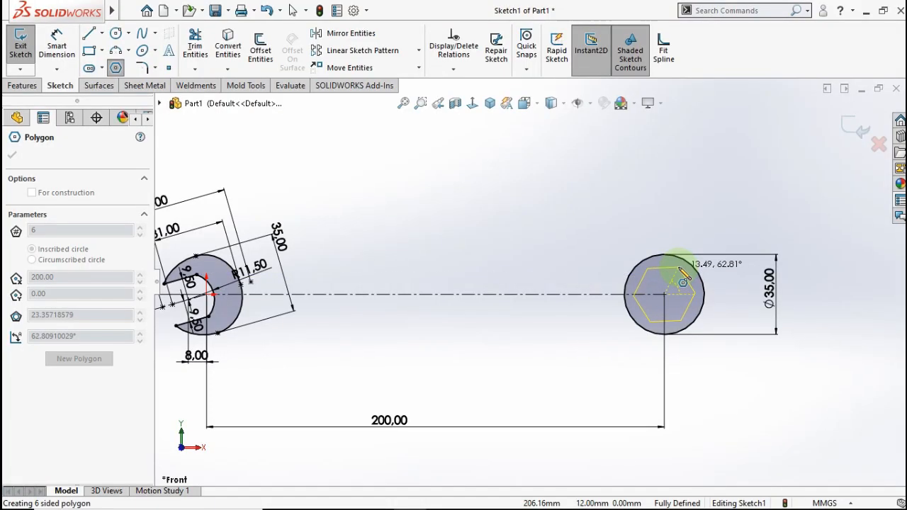
left_click(675, 268)
key("Escape")
scroll(659, 306, "down", 3)
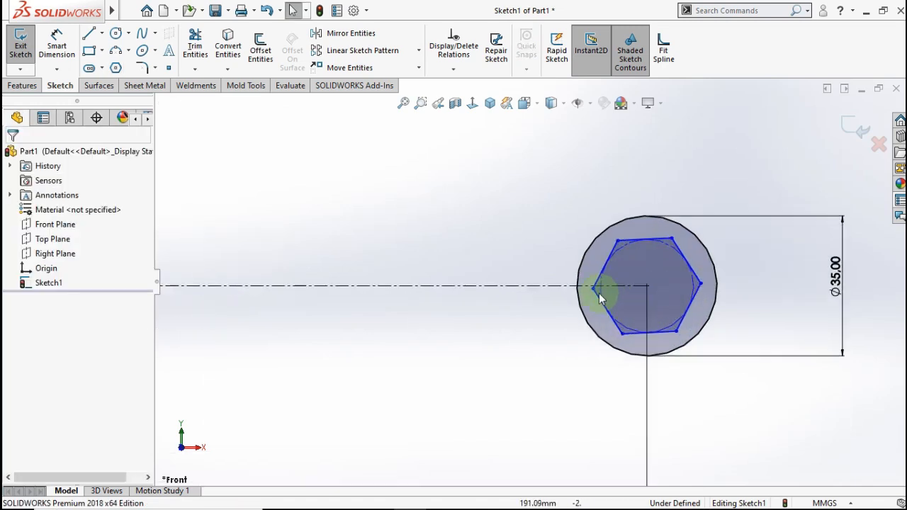
- Undo an unwanted Equal relation and make the hexagon's top edge parallel to the centerline
left_click(546, 287)
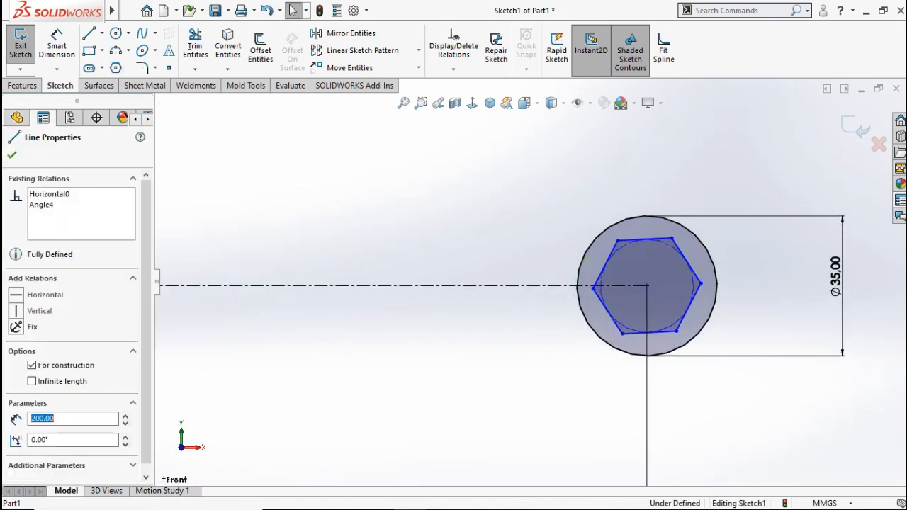
left_click(646, 243, "ctrl")
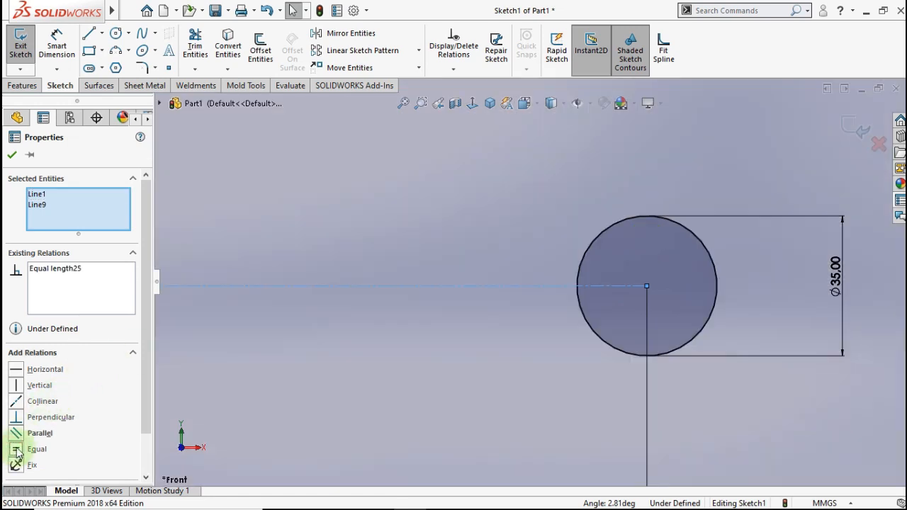
right_click(84, 277)
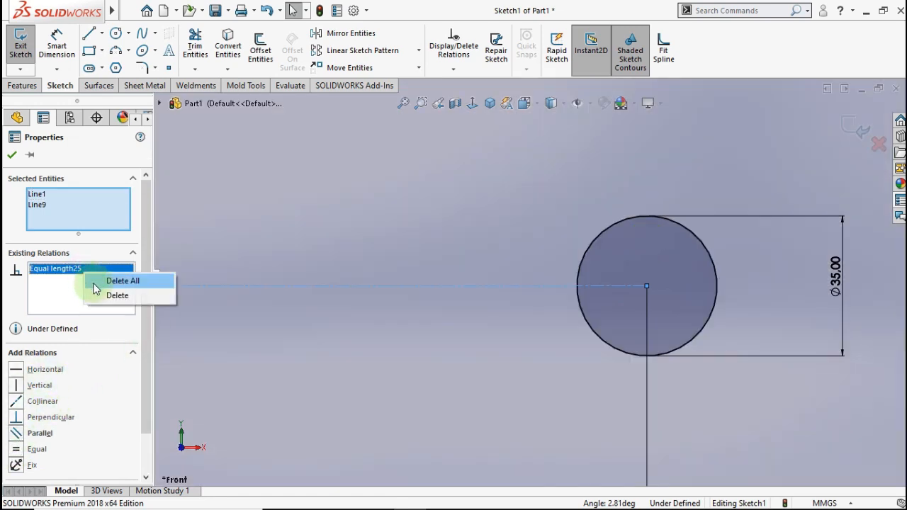
left_click(281, 13)
left_click(281, 13)
left_click(284, 27)
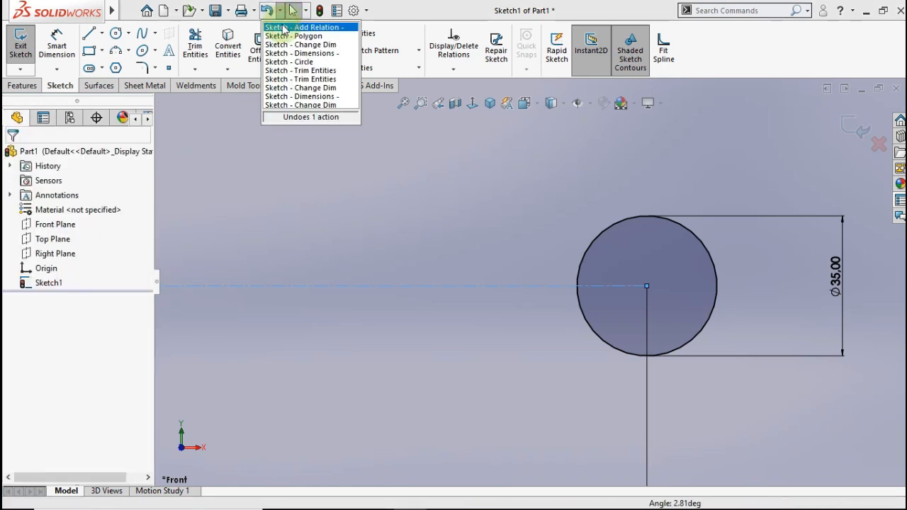
left_click(535, 286)
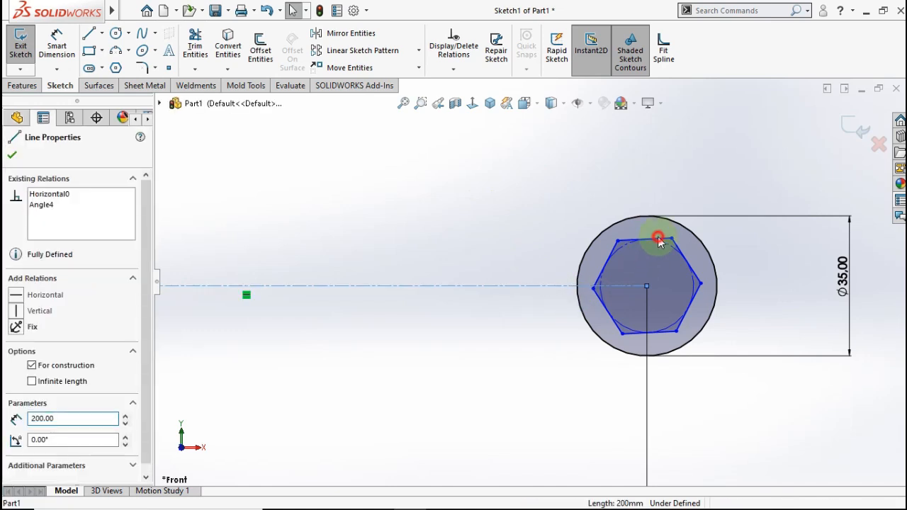
left_click(659, 239)
left_click(658, 238, "ctrl")
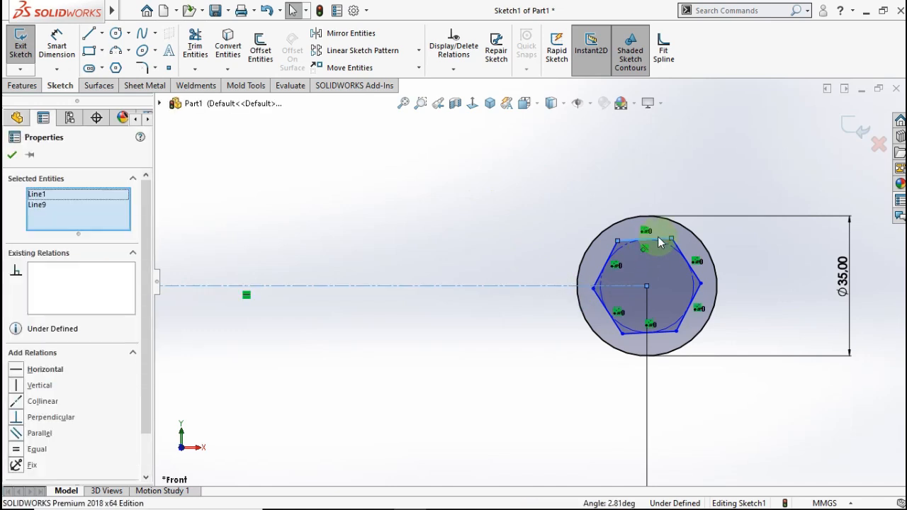
left_click(16, 434)
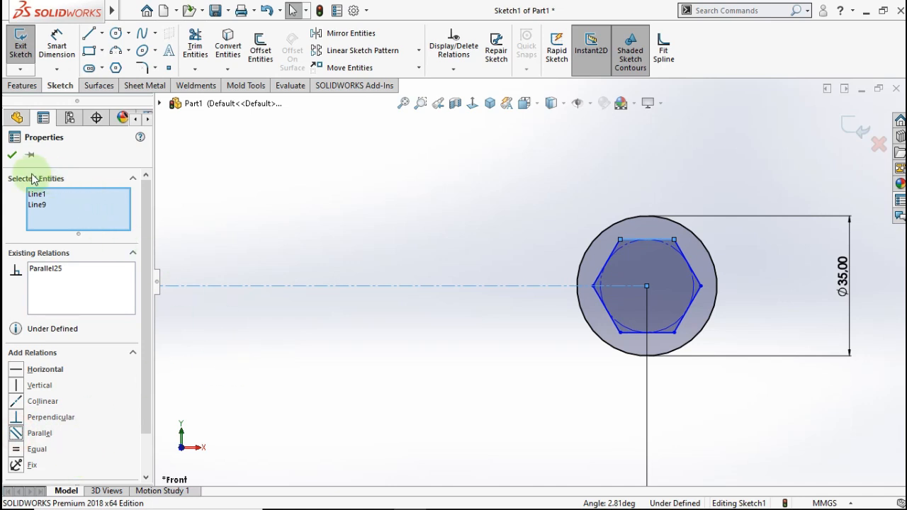
left_click(12, 157)
- Dimension the hexagon 19 mm across flats
left_click(57, 44)
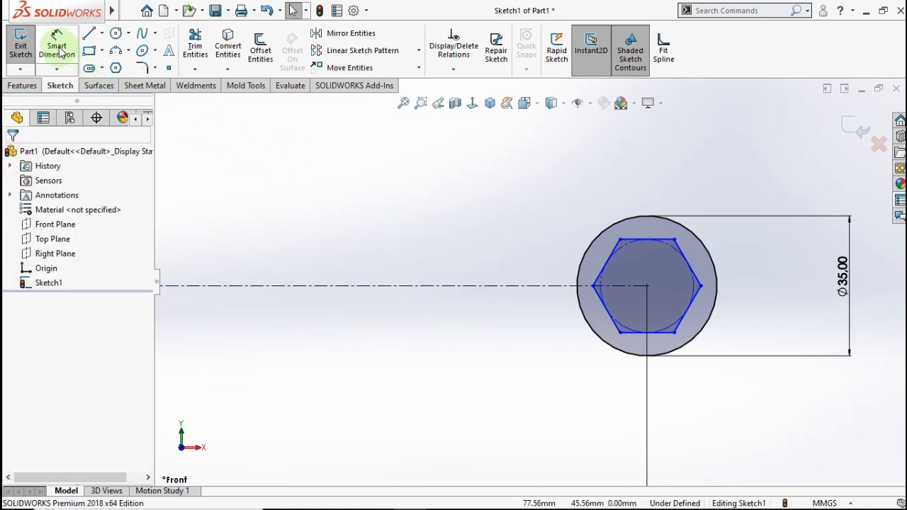
left_click(662, 241)
left_click(667, 331)
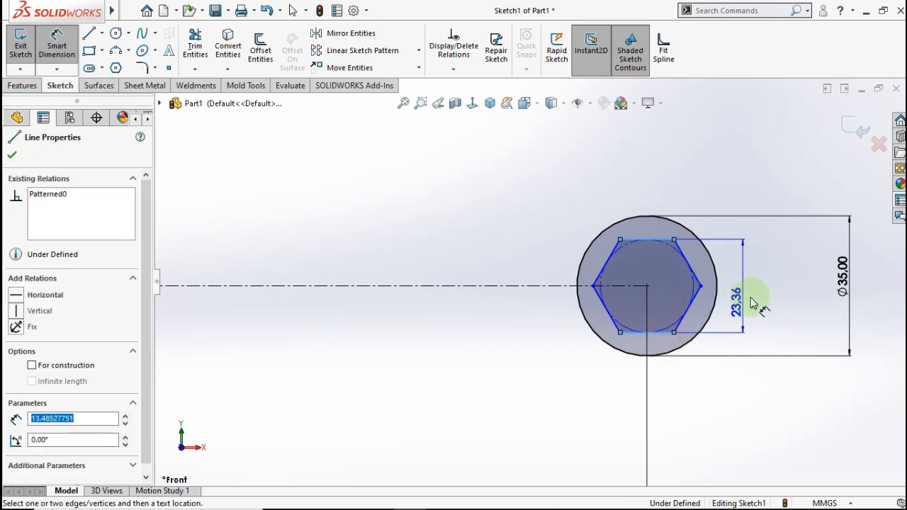
left_click(777, 305)
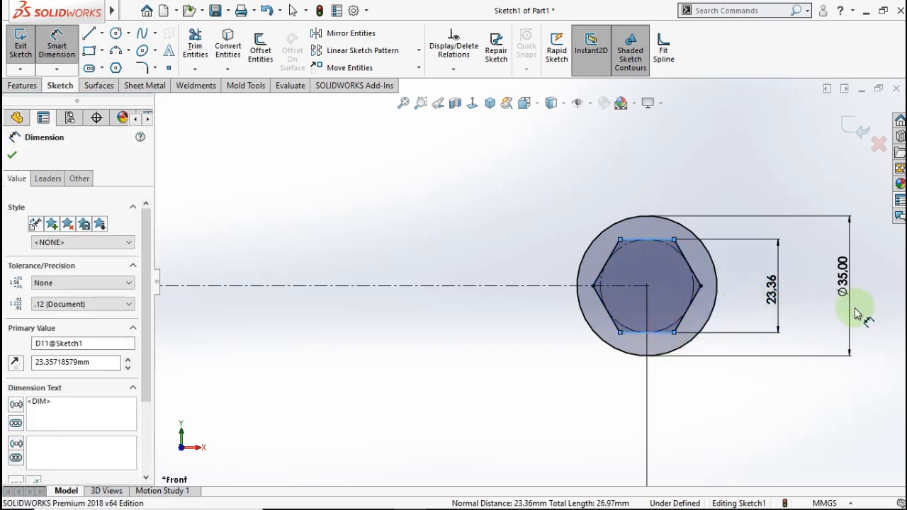
type("19")
left_click(722, 290)
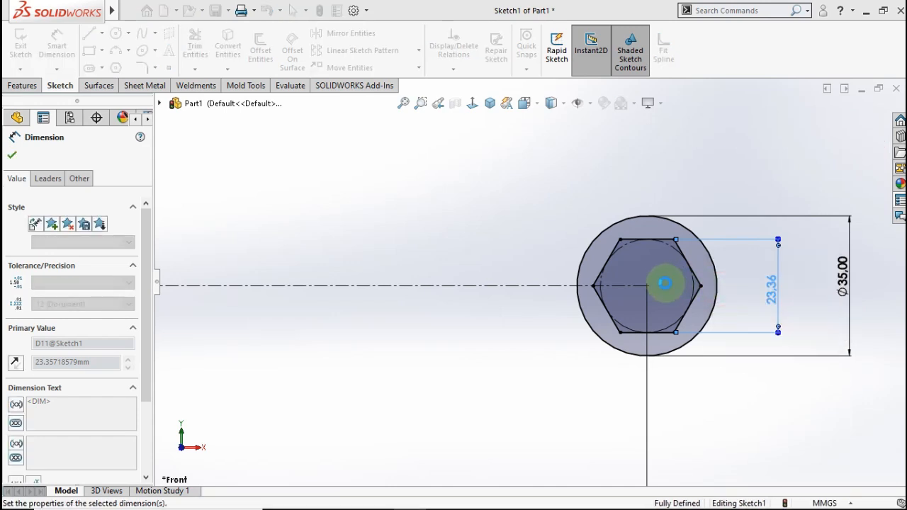
scroll(527, 285, "up", 2)
scroll(482, 344, "up", 2)
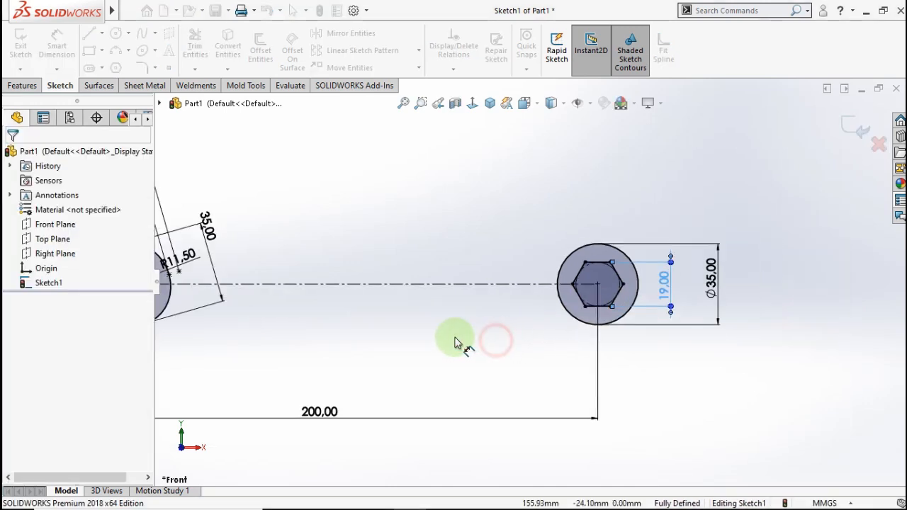
scroll(375, 318, "up", 3)
scroll(358, 319, "down", 2)
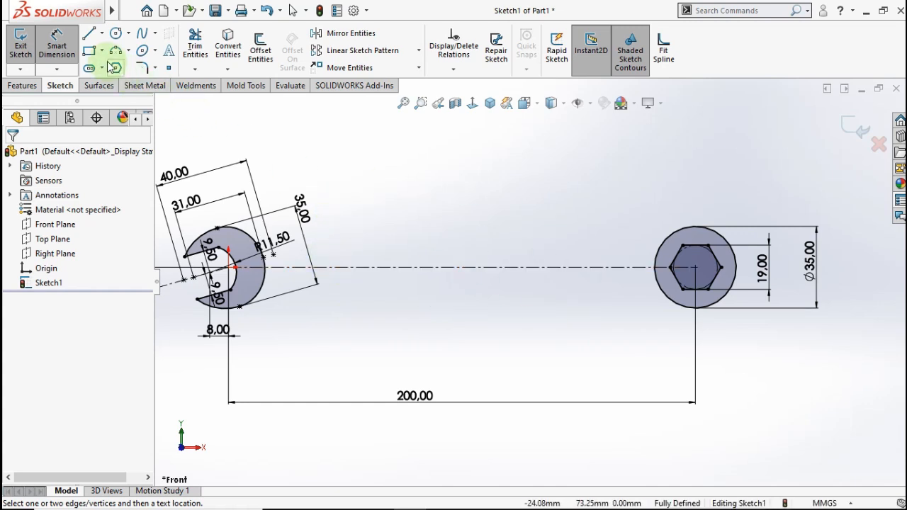
- Draw the lower handle edge as a line chain with angled ends from jaw head to ring
left_click(88, 36)
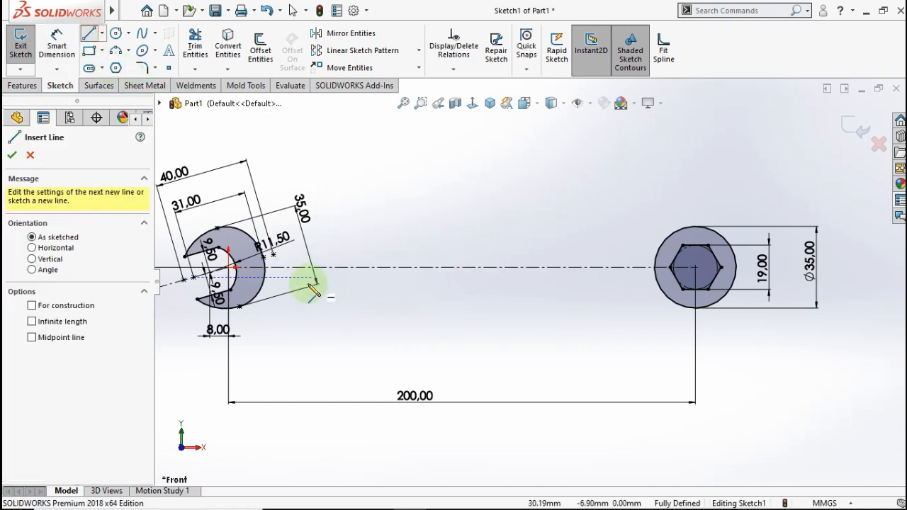
scroll(298, 287, "down", 1)
left_click(261, 295)
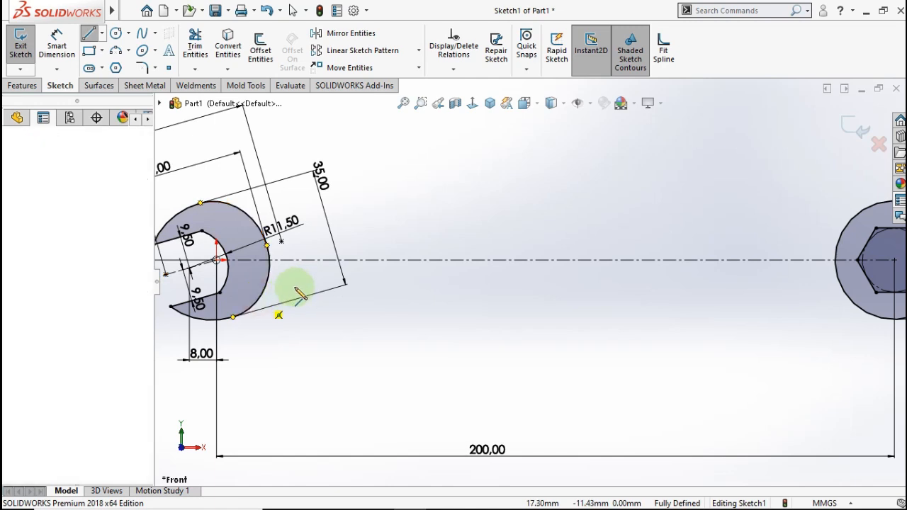
left_click(297, 278)
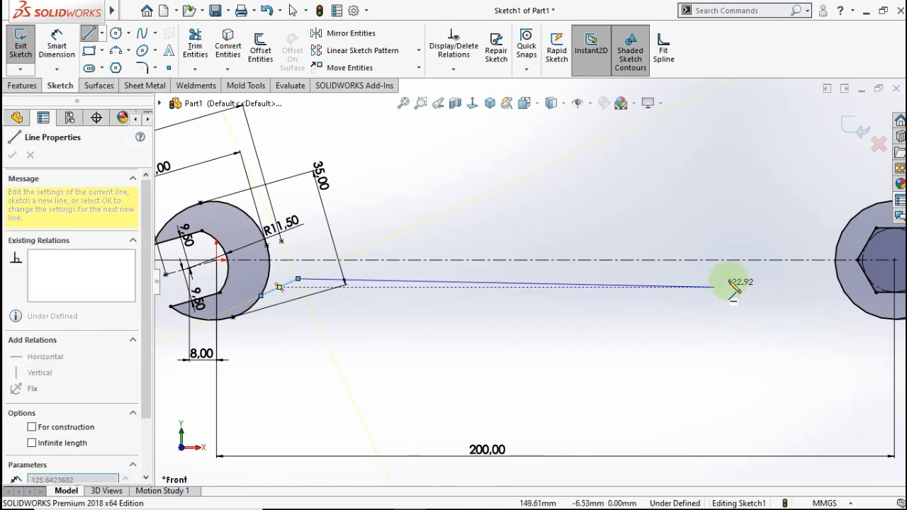
left_click(783, 279)
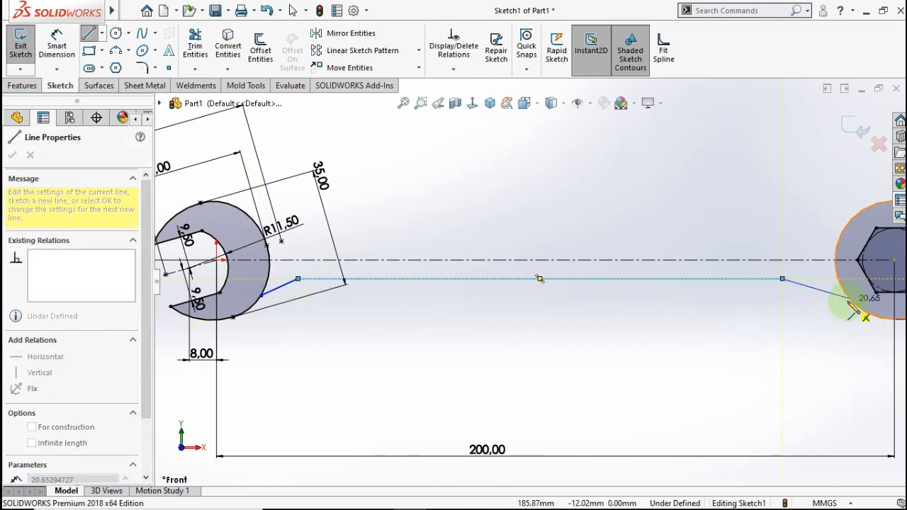
left_click(851, 301)
double_click(808, 323)
key("Escape")
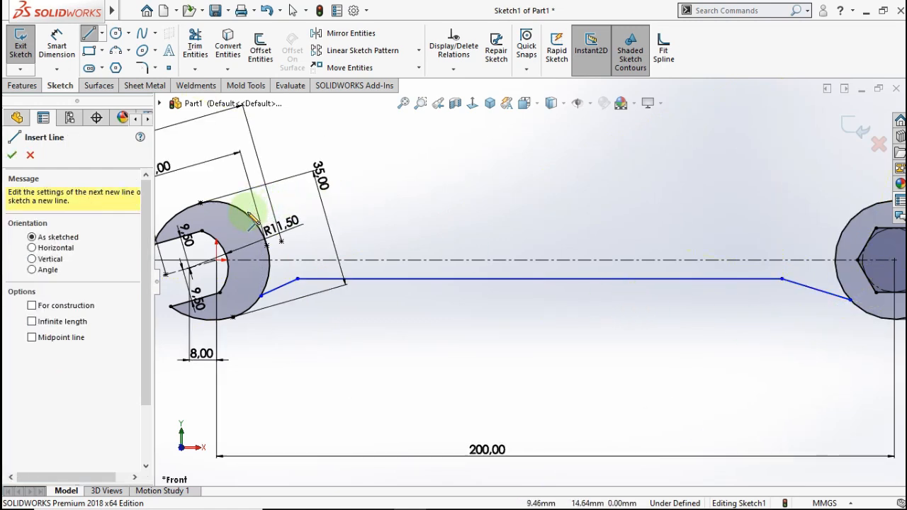
- Draw the upper handle edge as a matching angled line chain from jaw head to ring
left_click(265, 226)
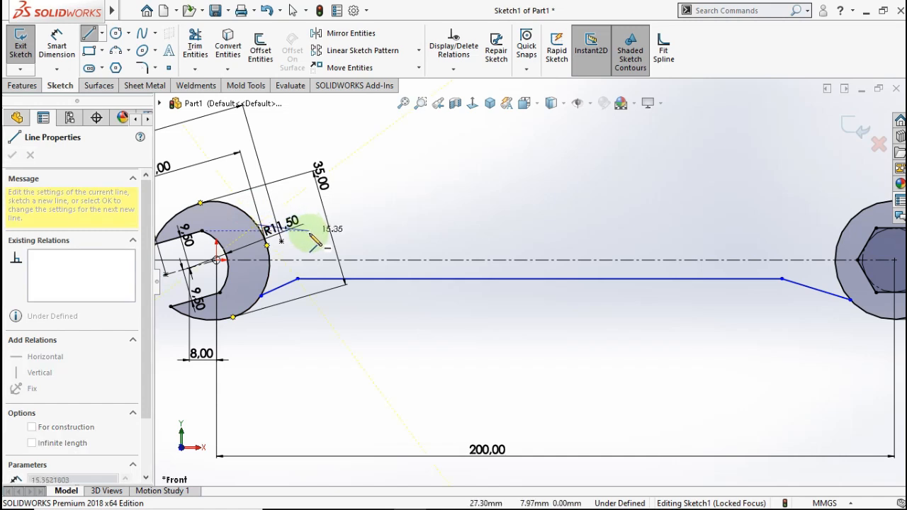
left_click(310, 241)
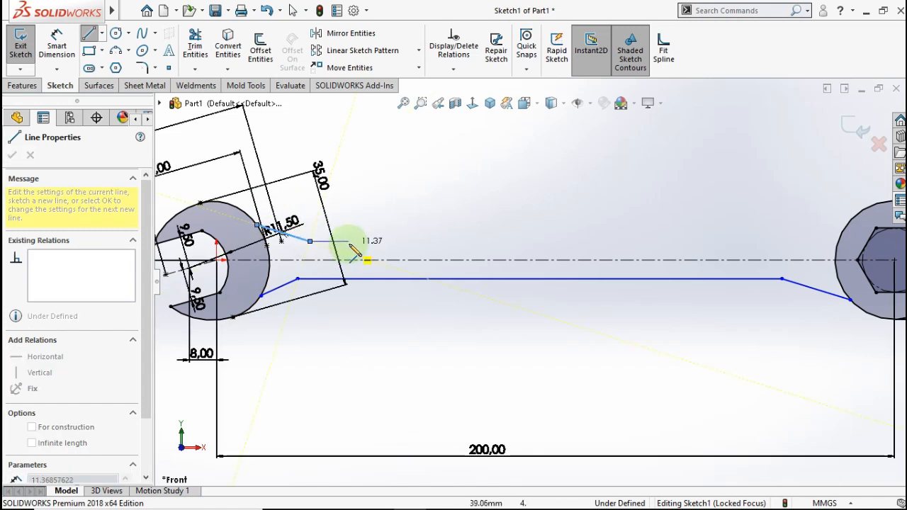
left_click(815, 242)
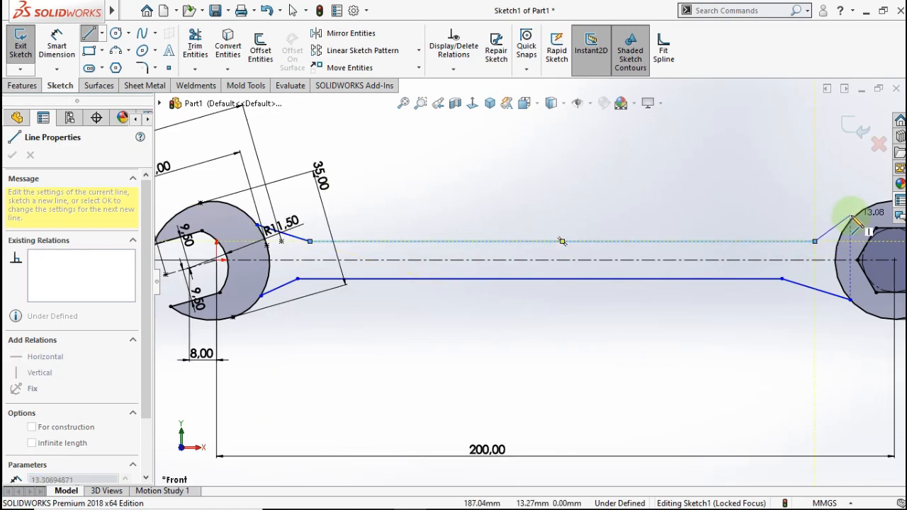
double_click(854, 219)
key("Escape")
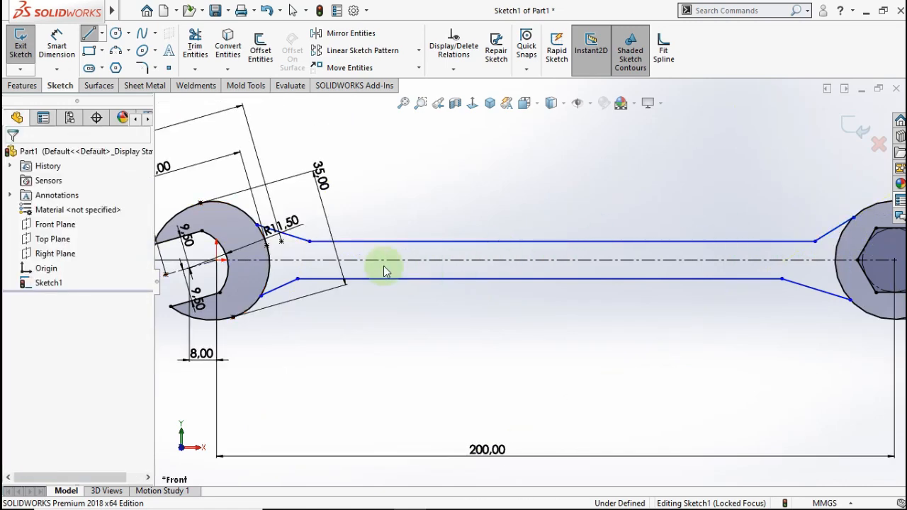
- Make the lower and upper angled lines tangent to the jaw head's outer arc
left_click(277, 290)
scroll(282, 289, "down", 4)
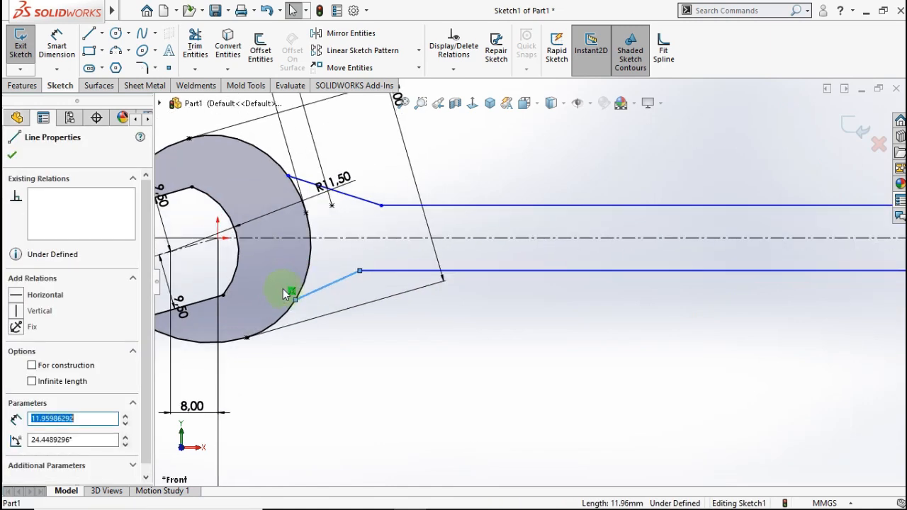
left_click(324, 277, "ctrl")
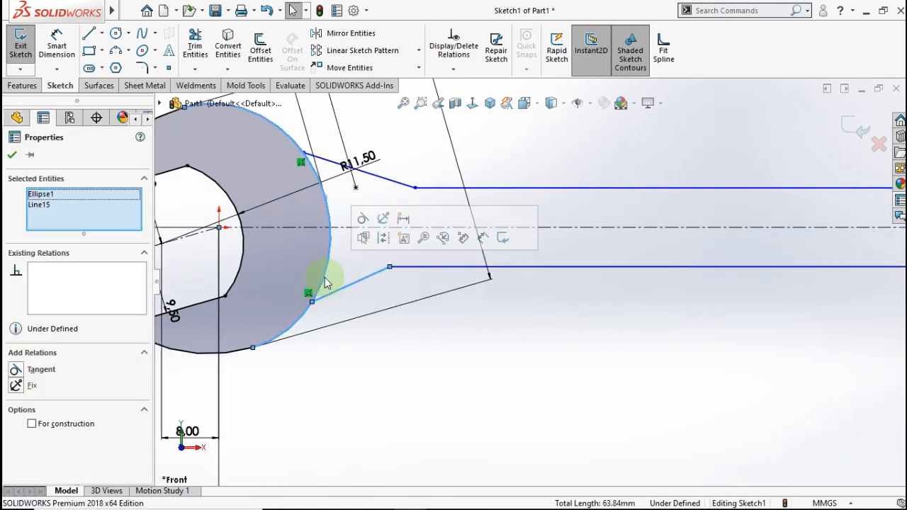
left_click(363, 219)
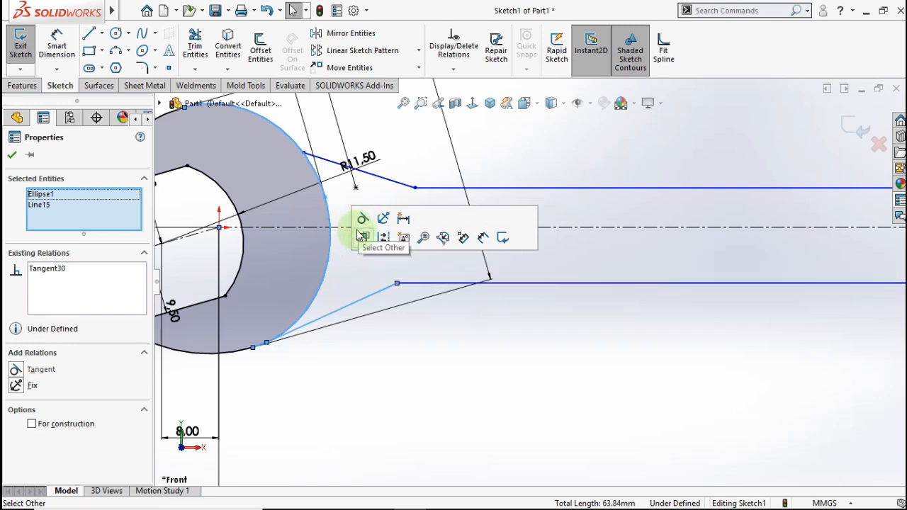
left_click(370, 175)
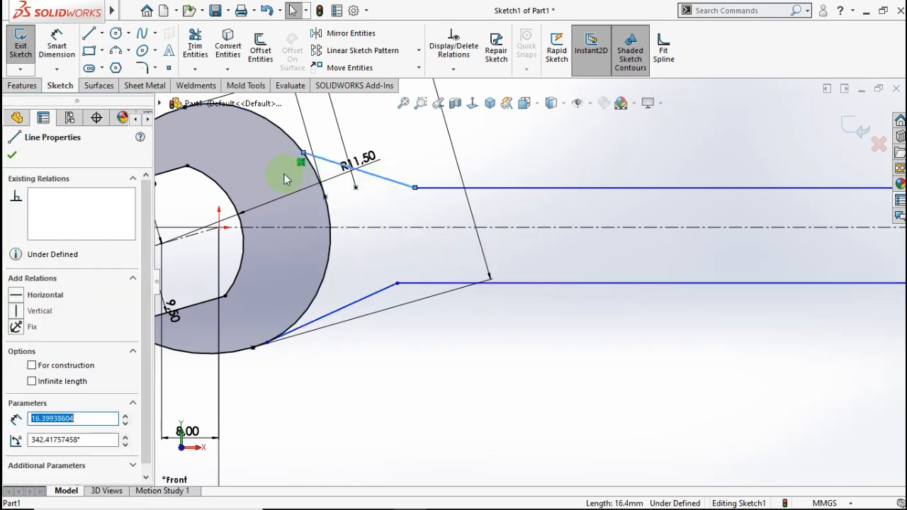
left_click(277, 128, "ctrl")
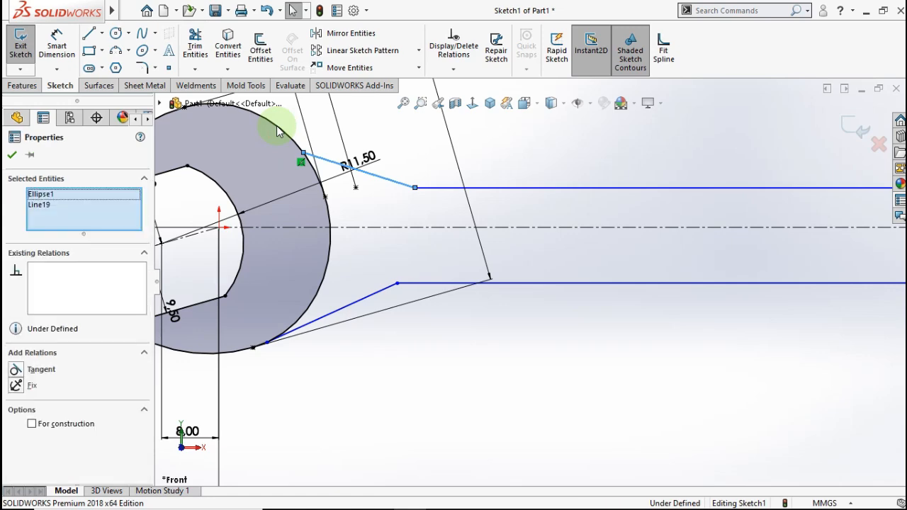
left_click(316, 86)
left_click(442, 359)
- Make the upper and lower angled lines tangent to the ring's outer circle
scroll(764, 270, "up", 7)
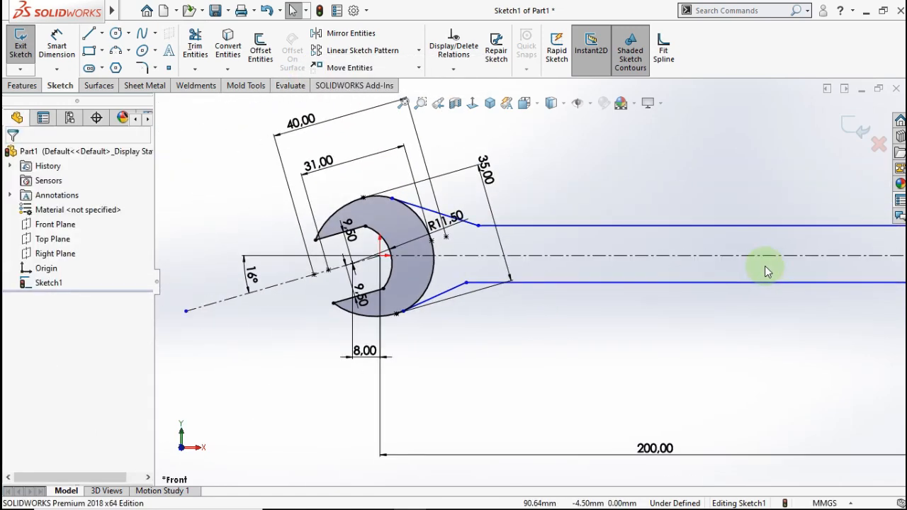
scroll(856, 261, "down", 1)
scroll(767, 259, "down", 3)
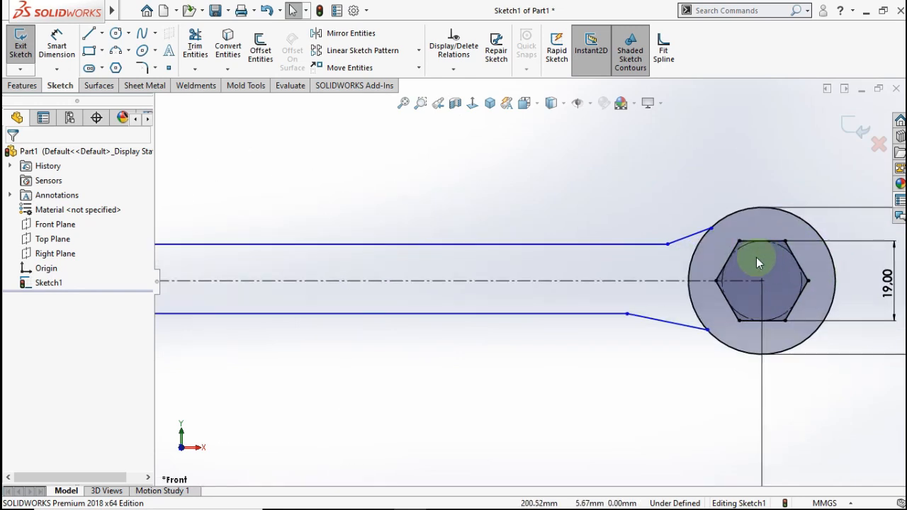
left_click(730, 218)
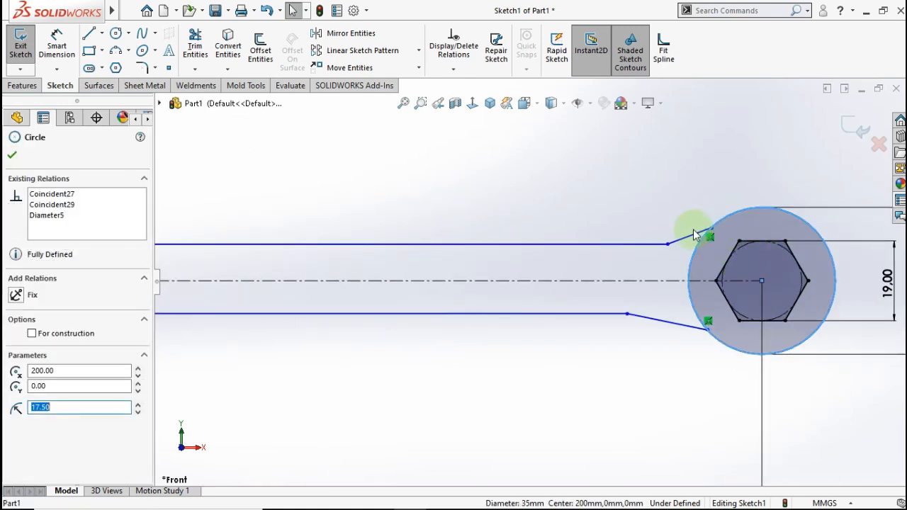
left_click(692, 238)
left_click(700, 226, "ctrl")
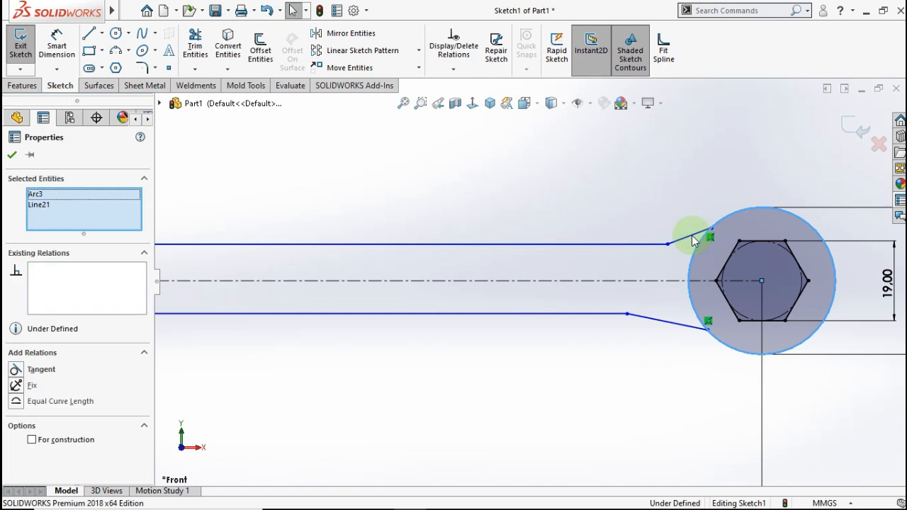
left_click(730, 176)
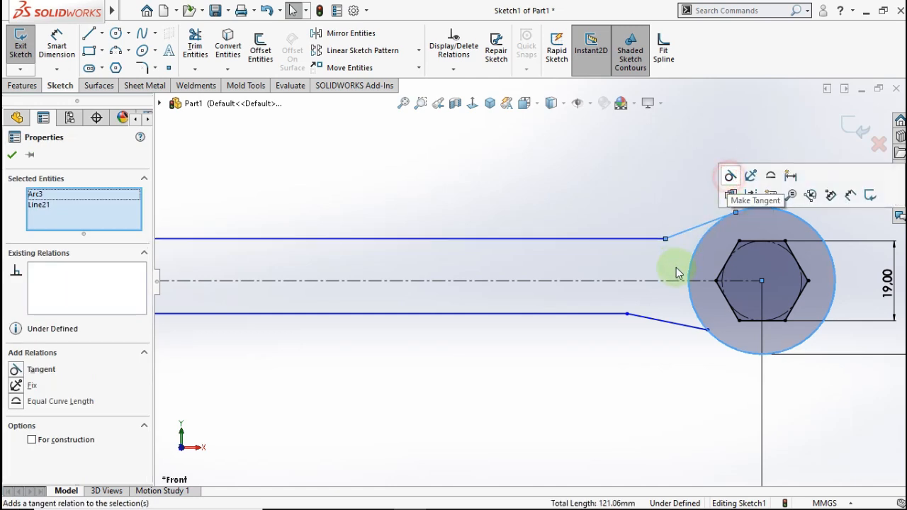
left_click(668, 353)
left_click(668, 323)
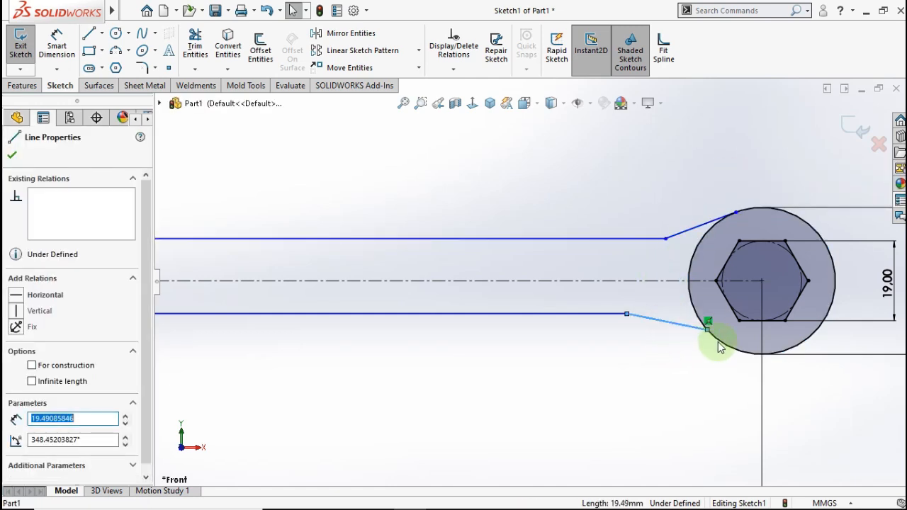
left_click(720, 344)
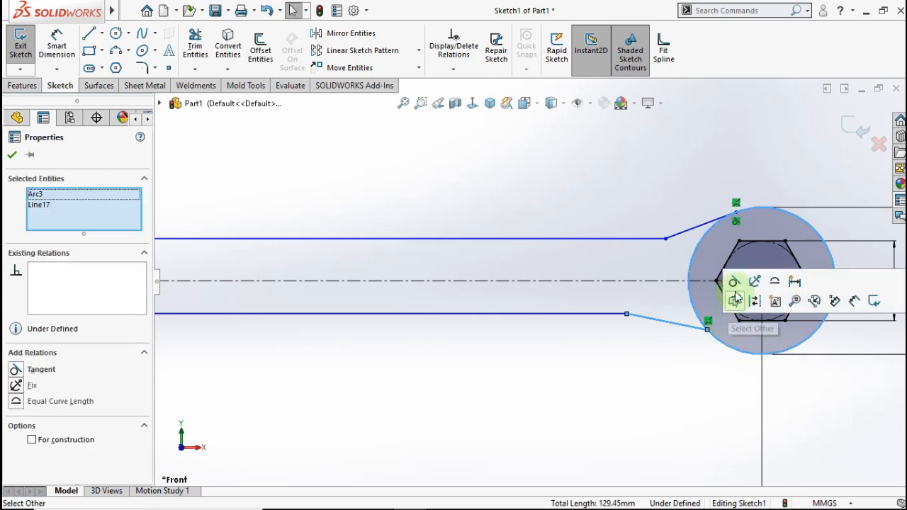
left_click(735, 281)
left_click(649, 368)
scroll(555, 351, "up", 3)
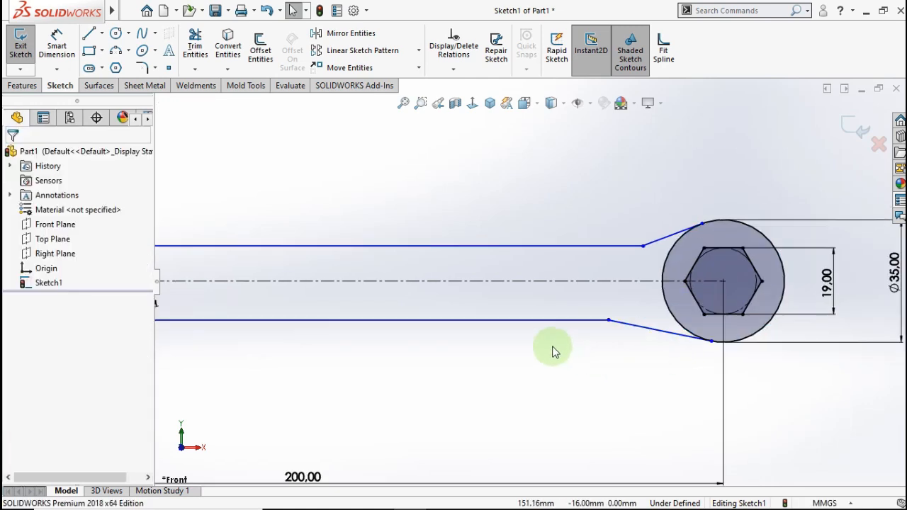
scroll(346, 266, "down", 4)
- Dimension the distance between the upper and lower handle edges to 15 mm
left_click(56, 44)
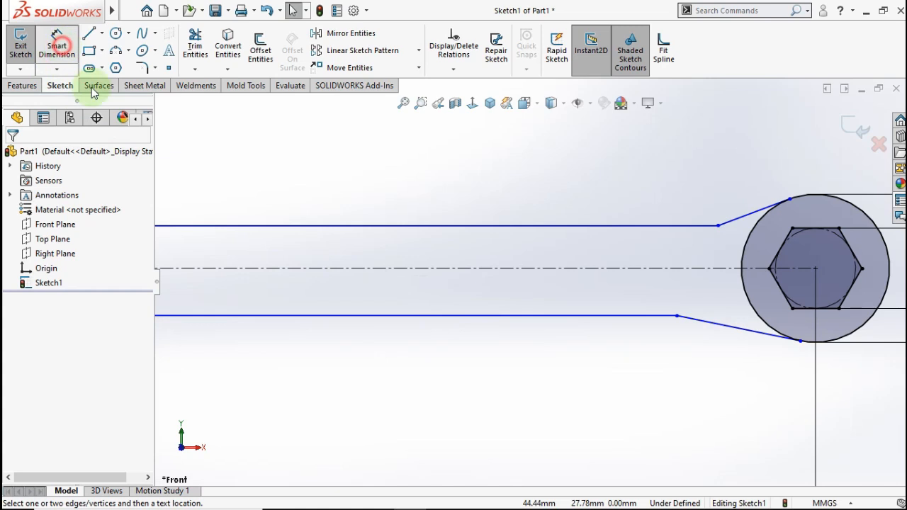
left_click(381, 226)
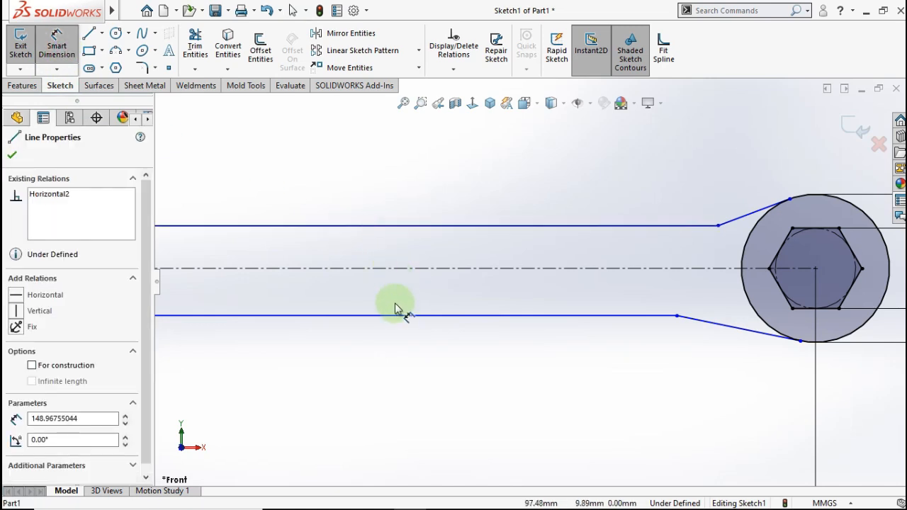
left_click(405, 315)
left_click(462, 182)
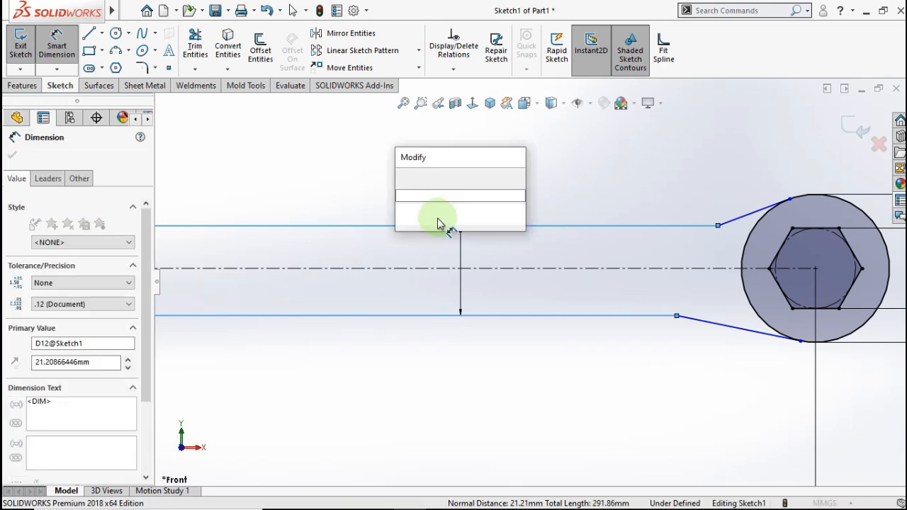
left_click(400, 179)
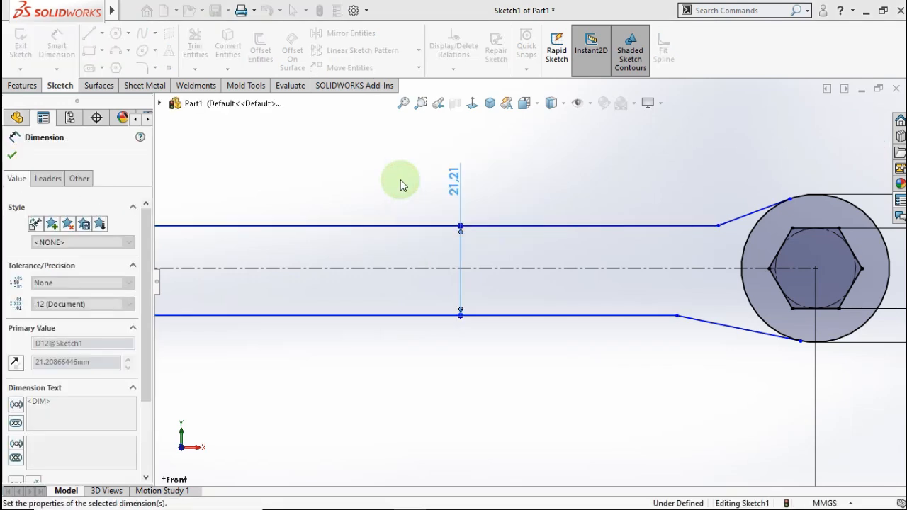
left_click(429, 264)
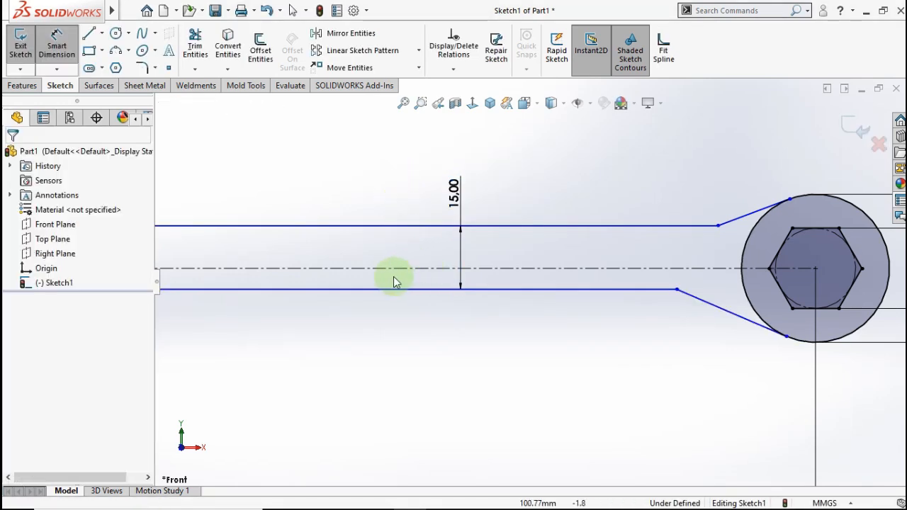
key("Escape")
key("f")
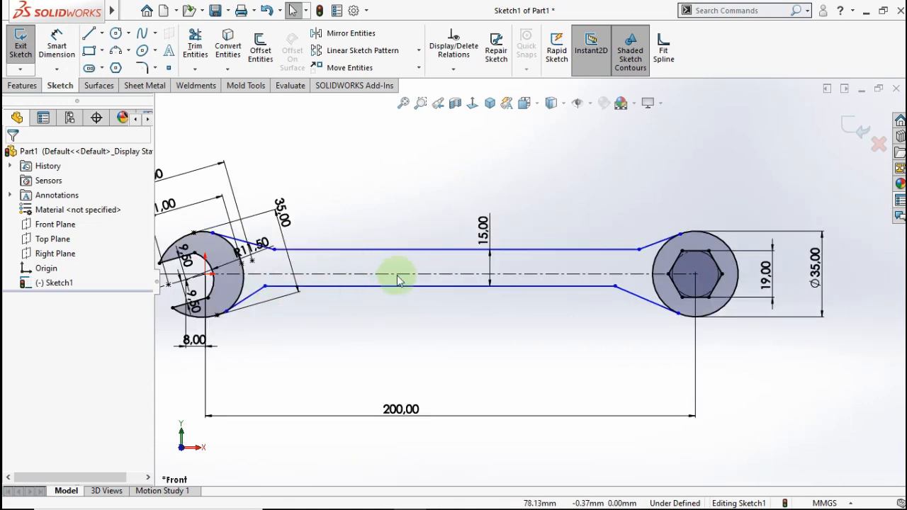
- Make the two handle edges symmetric about the centreline
left_click(435, 286)
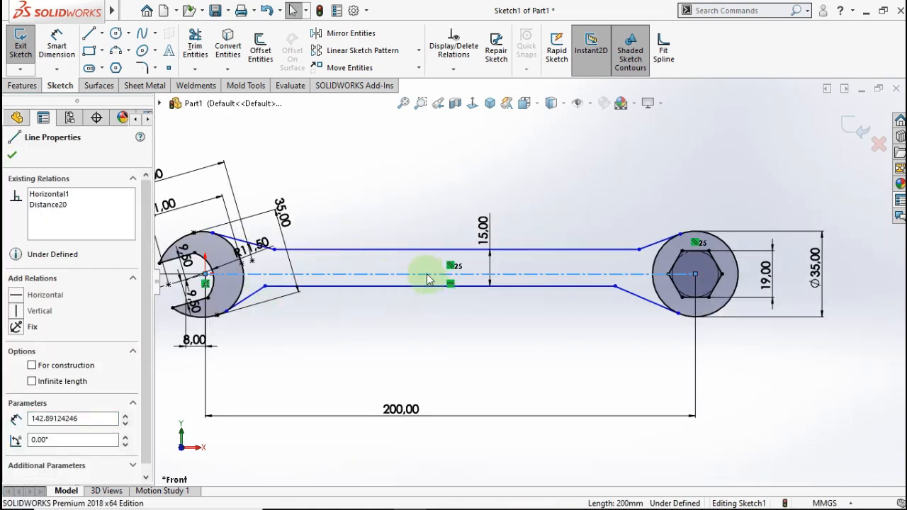
left_click(425, 250, "ctrl")
left_click(426, 251, "ctrl")
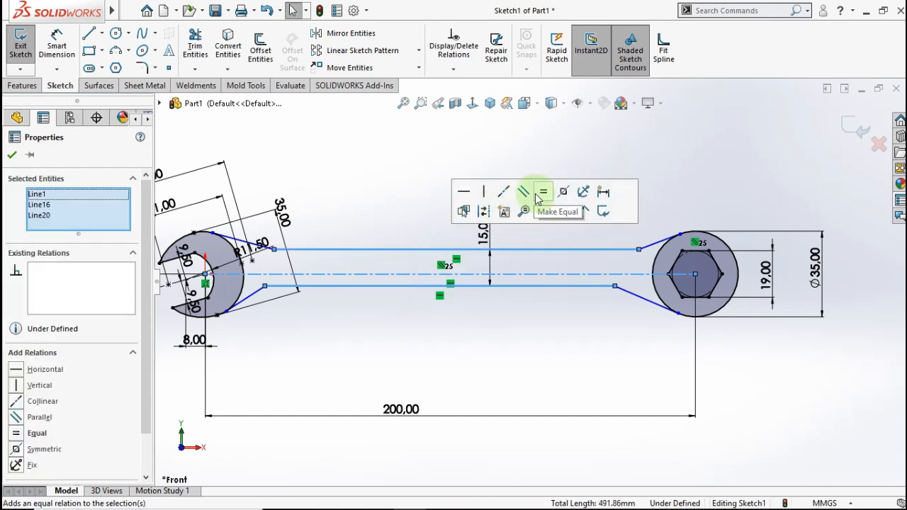
left_click(565, 192)
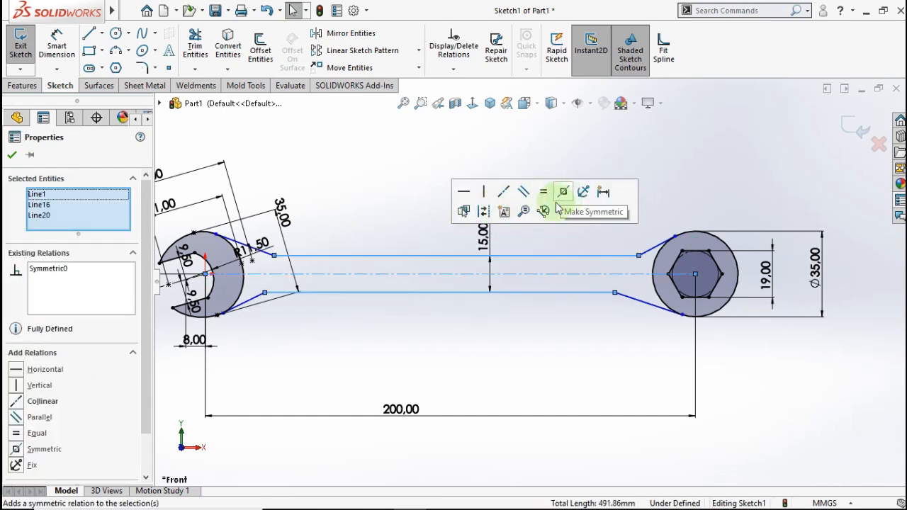
left_click(498, 344)
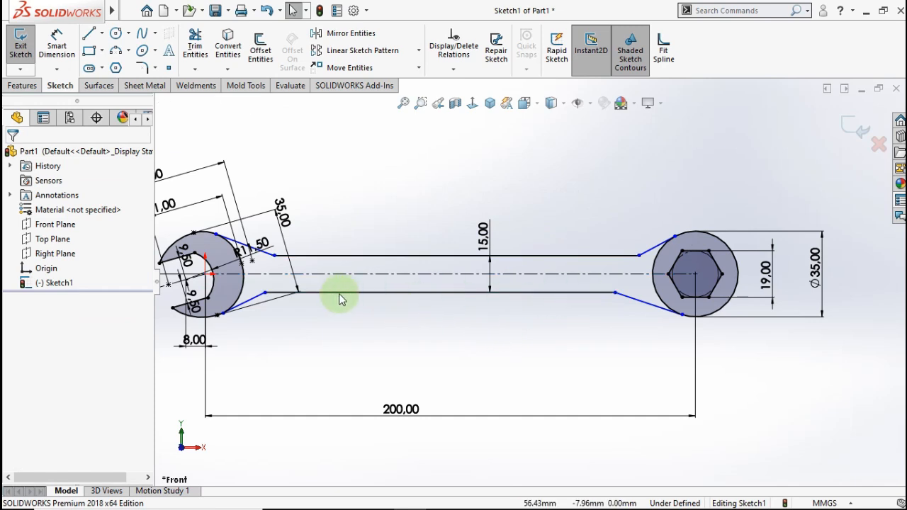
scroll(365, 272, "down", 2)
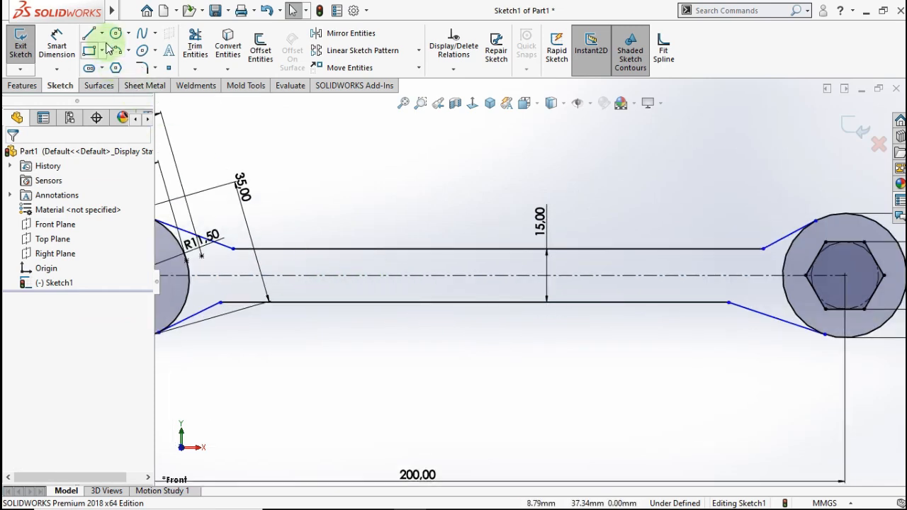
- Draw a short vertical construction centerline from the centreline to the lower handle edge
left_click(102, 33)
left_click(114, 69)
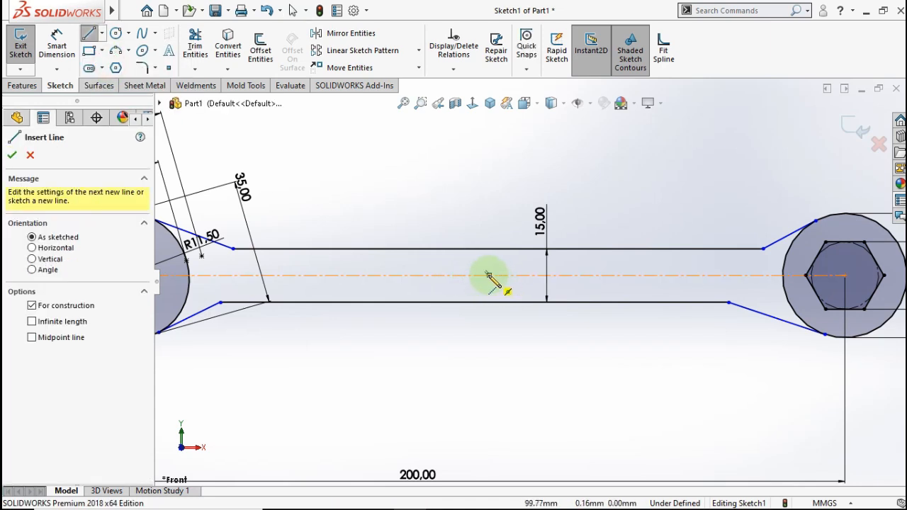
left_click(490, 275)
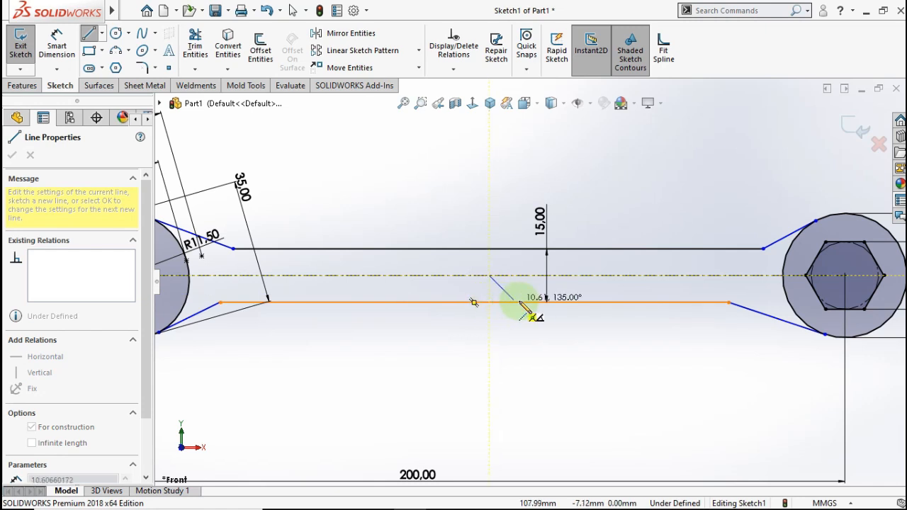
left_click(475, 301)
key("Escape")
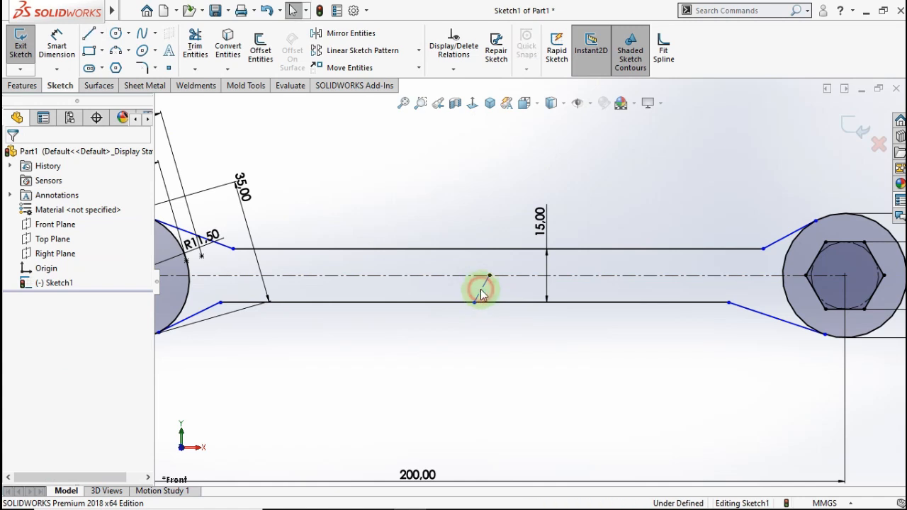
left_click(480, 292)
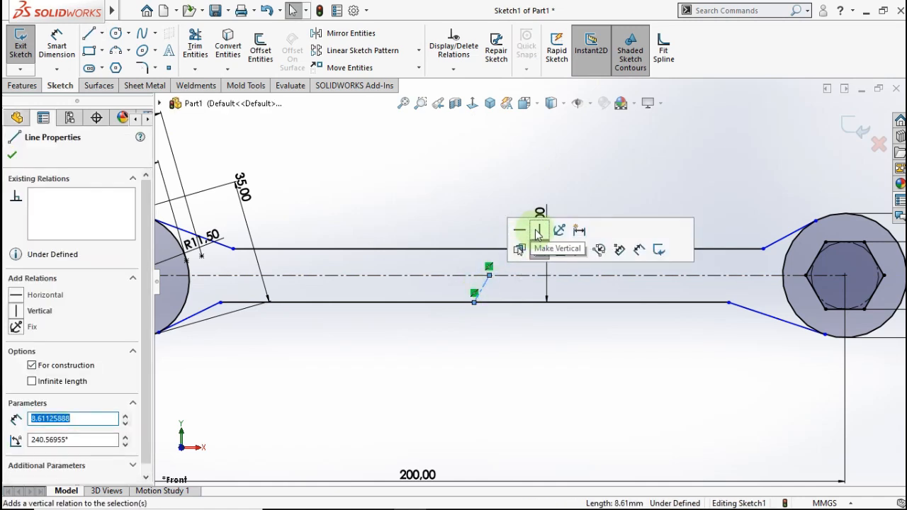
left_click(536, 243)
left_click(532, 333)
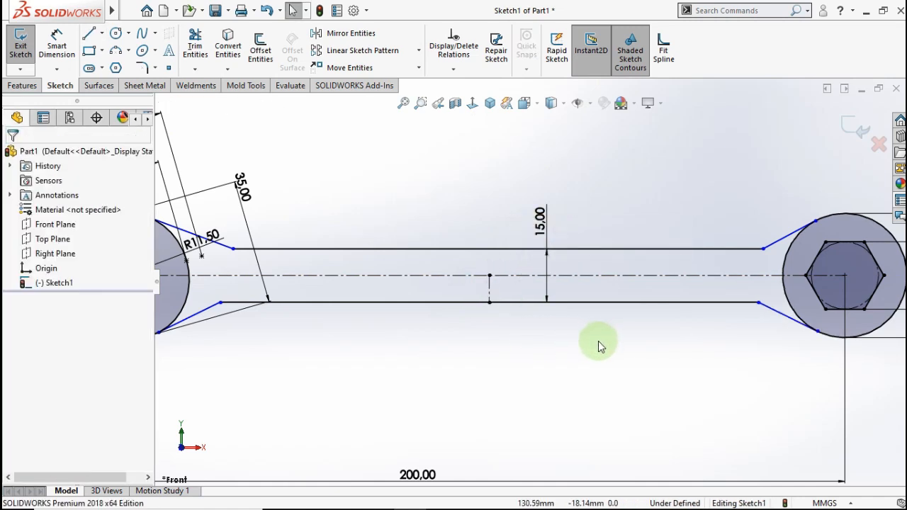
- Dimension the lower handle edge to 150 mm long
left_click(57, 44)
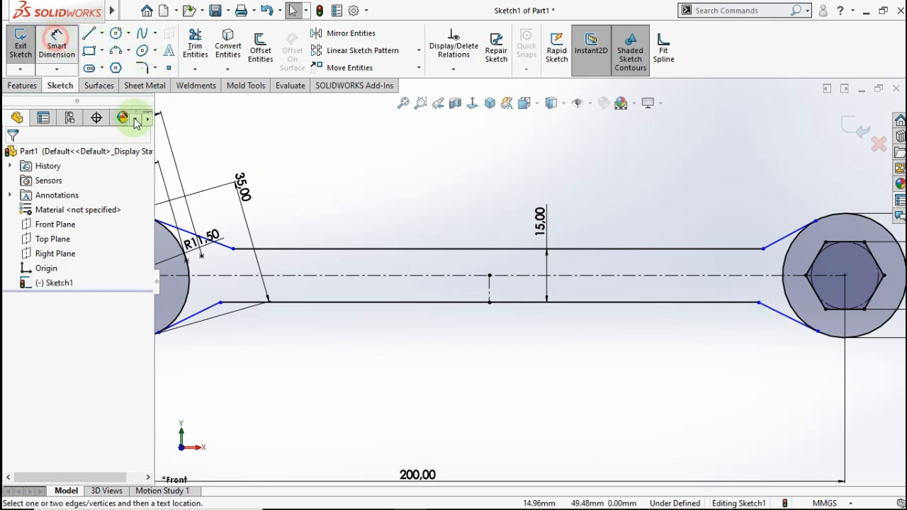
left_click(590, 303)
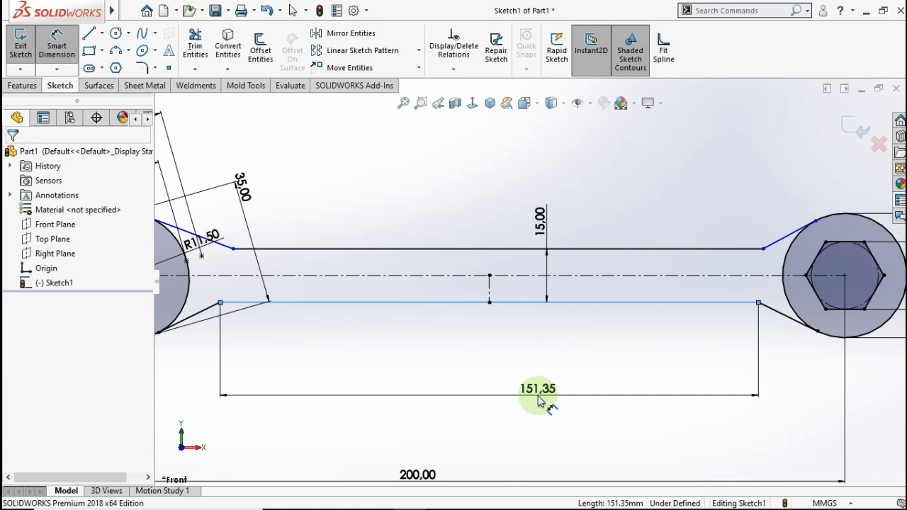
left_click(538, 402)
type("150")
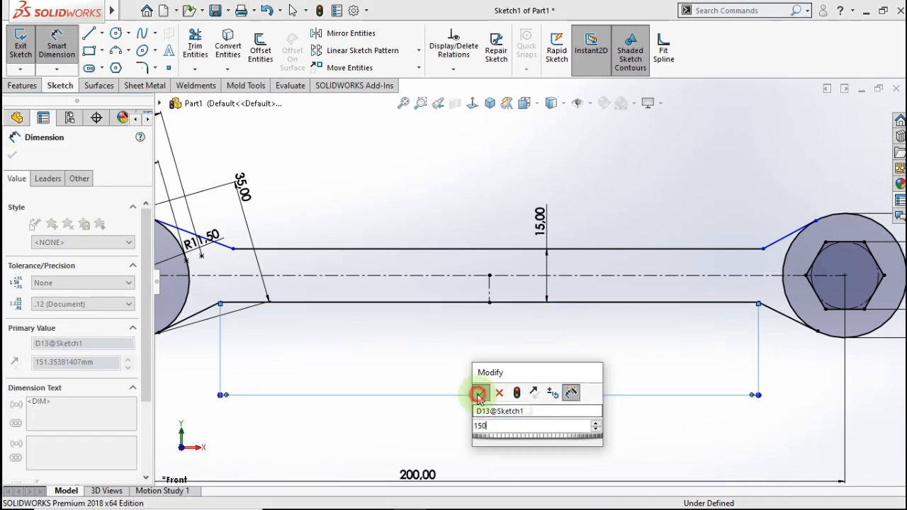
left_click(478, 394)
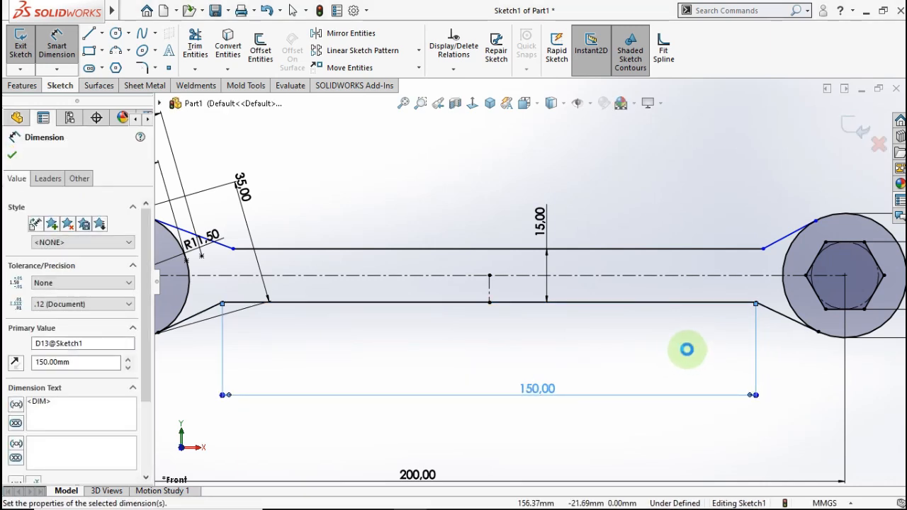
left_click(689, 352)
key("Escape")
left_click(756, 304)
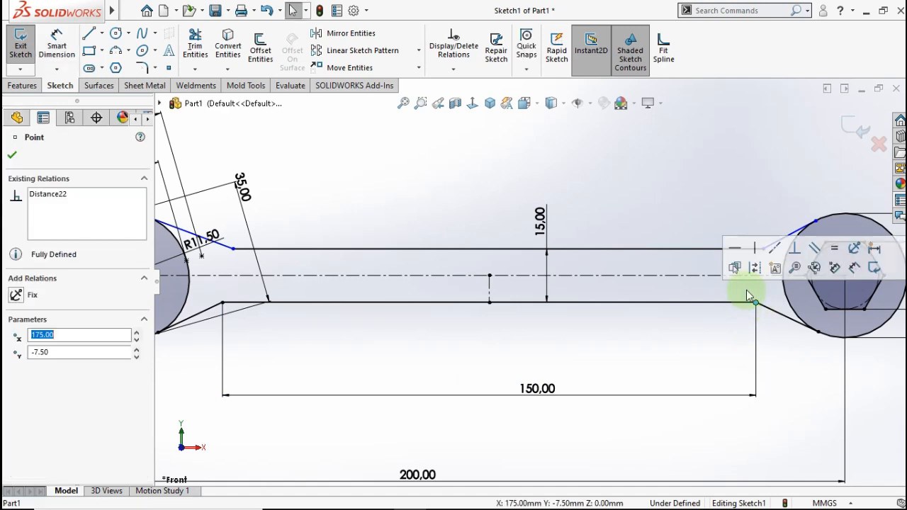
- Add Vertical relations between the right endpoints and the left endpoints of both handle edges
left_click(762, 250, "ctrl")
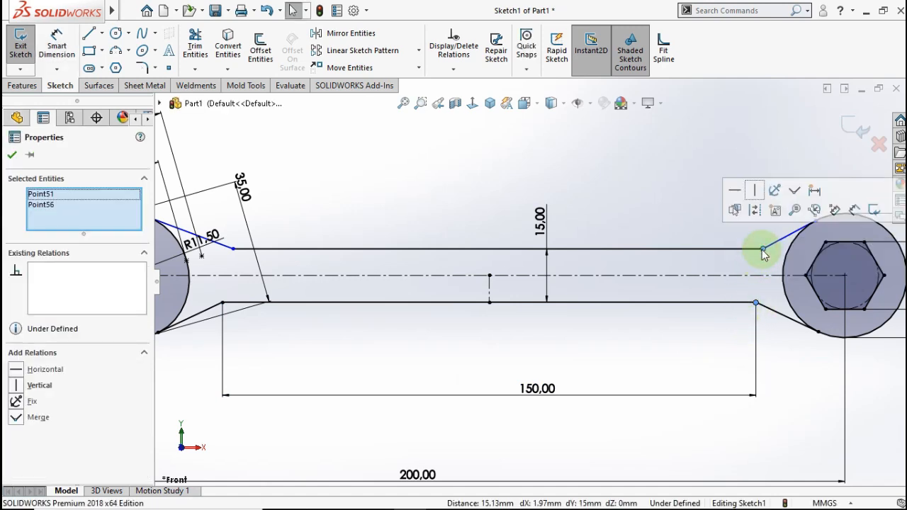
left_click(755, 193)
left_click(662, 335)
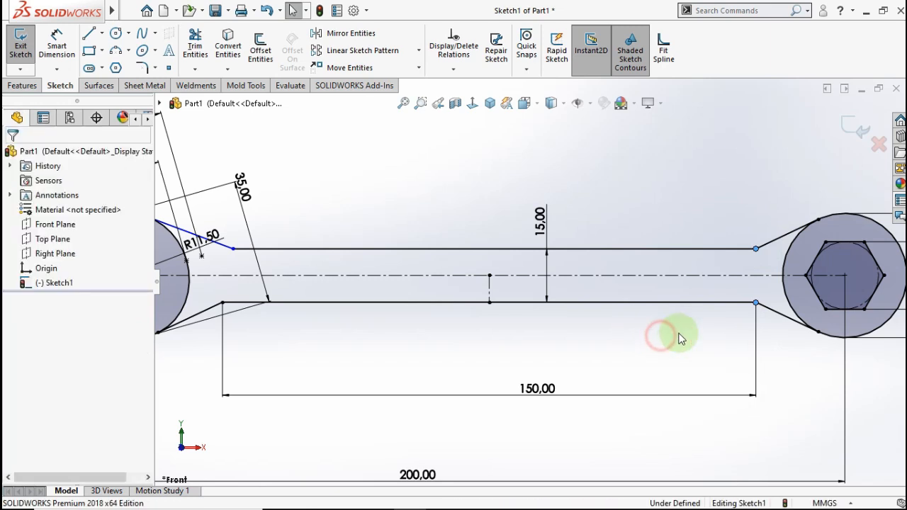
left_click(222, 304)
left_click(233, 249, "ctrl")
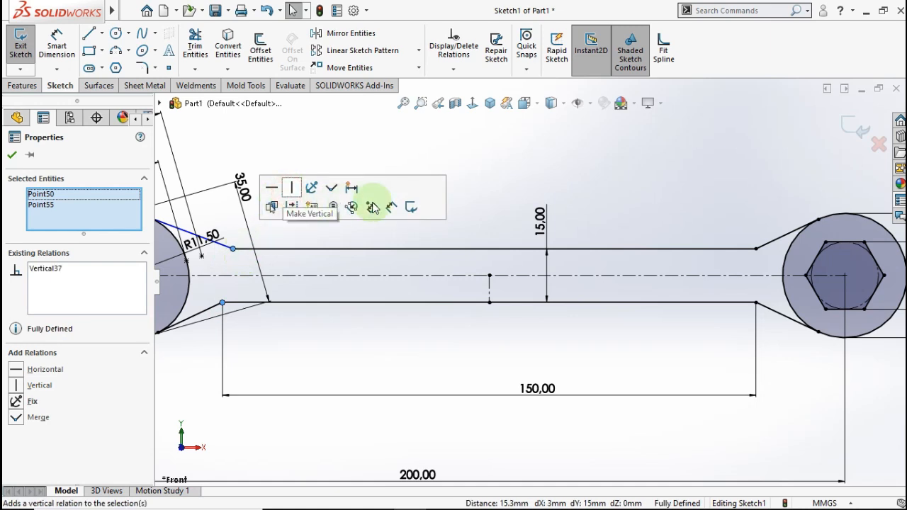
left_click(421, 144)
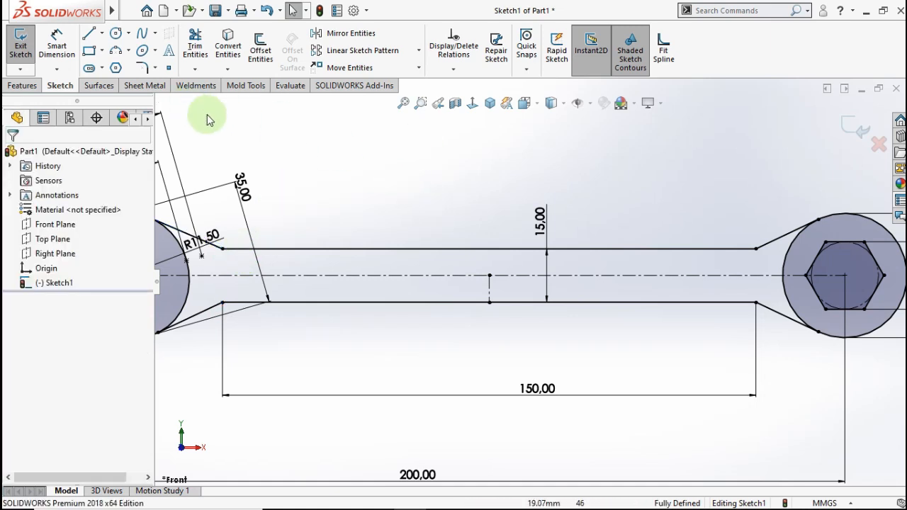
- Draw a centerpoint straight slot along the handle's centreline
left_click(90, 68)
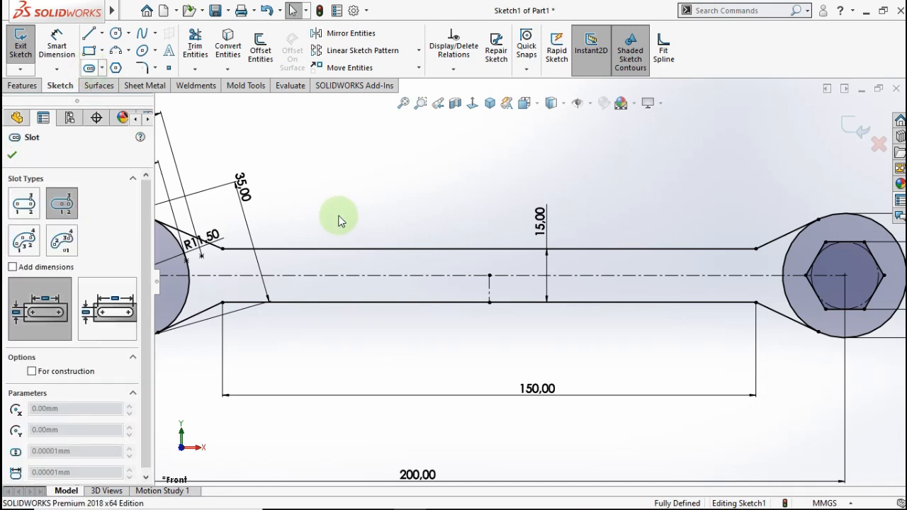
left_click(491, 276)
left_click(603, 276)
left_click(612, 266)
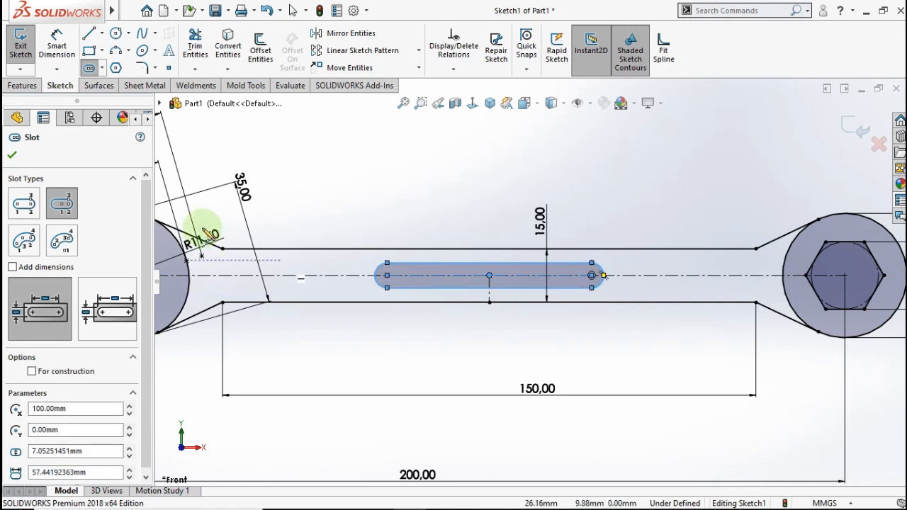
- Dimension the slot to 100 mm length and R5 end radius
left_click(57, 44)
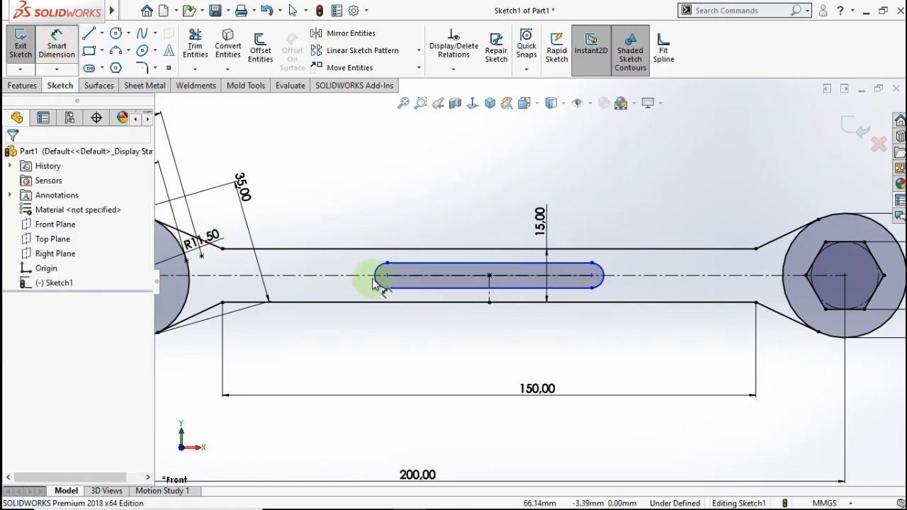
left_click(488, 301)
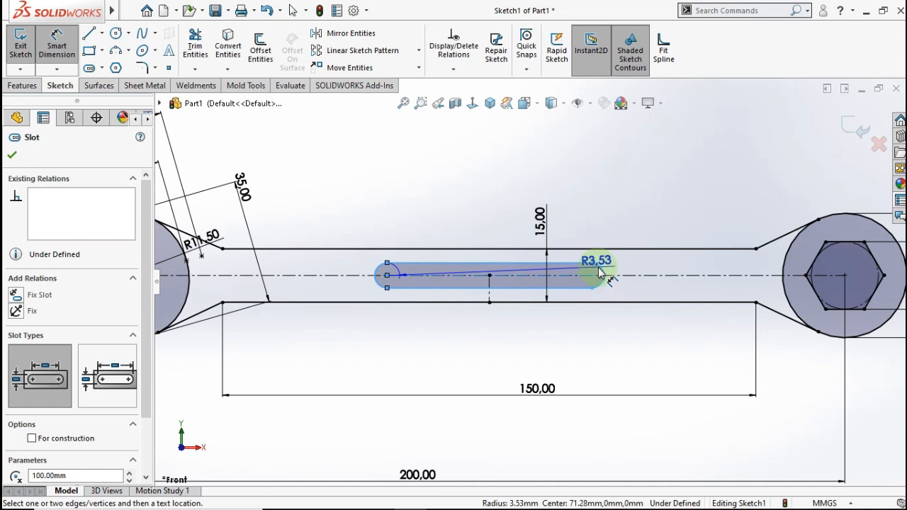
left_click(599, 268)
left_click(513, 347)
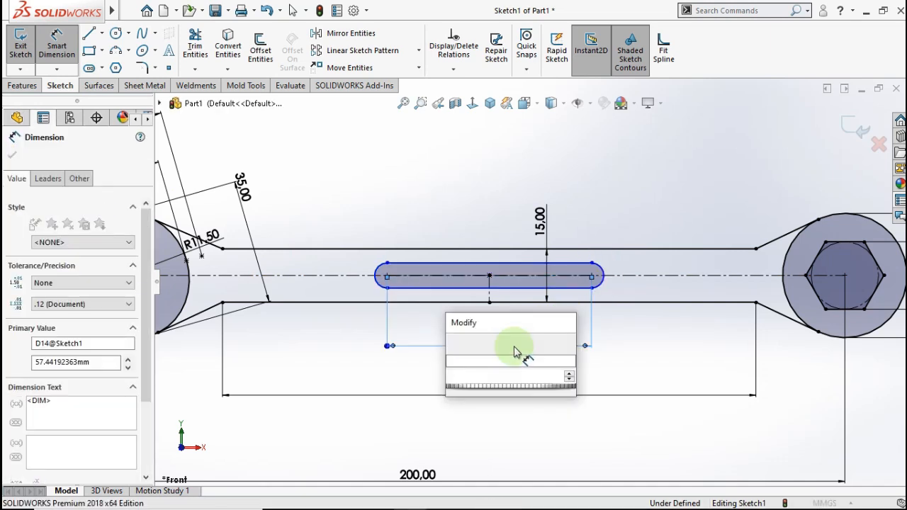
type("100")
left_click(455, 345)
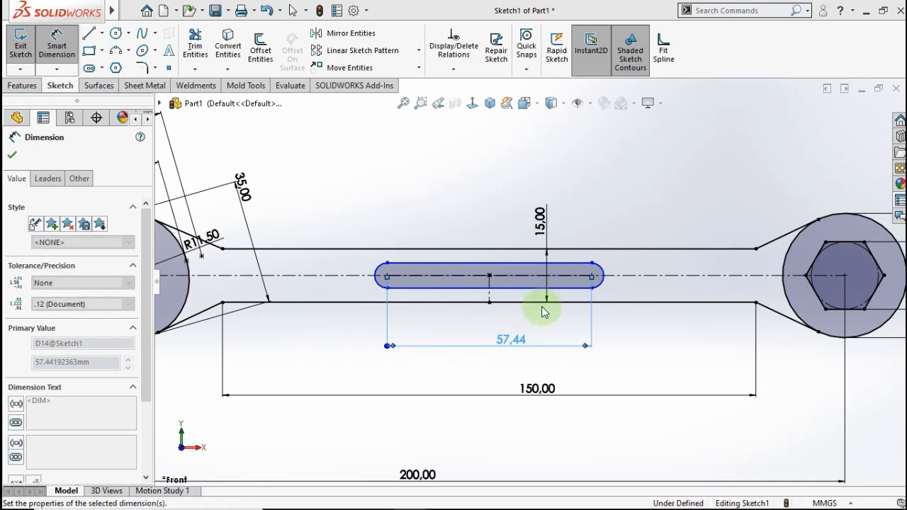
left_click(674, 265)
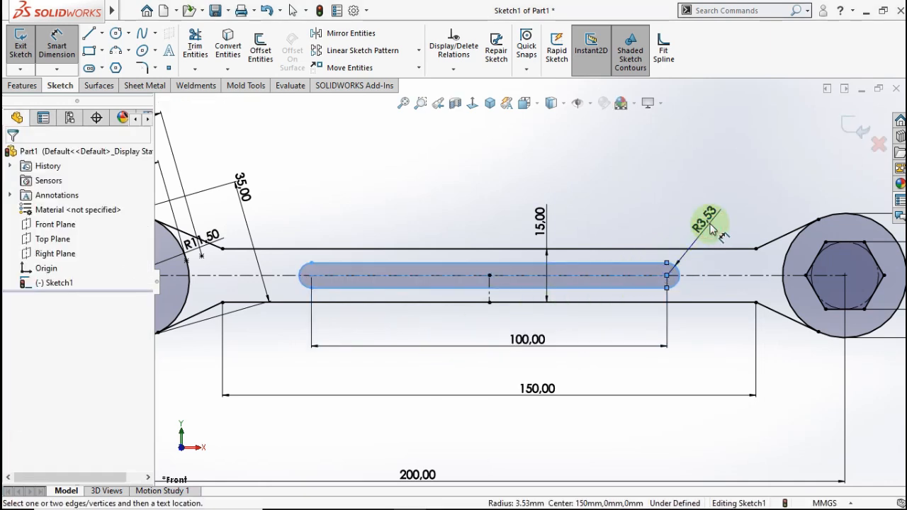
left_click(703, 224)
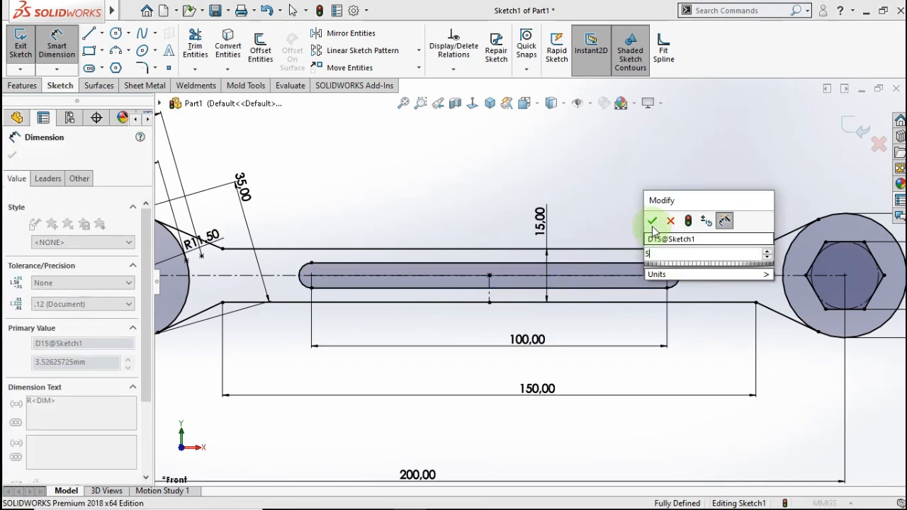
left_click(653, 219)
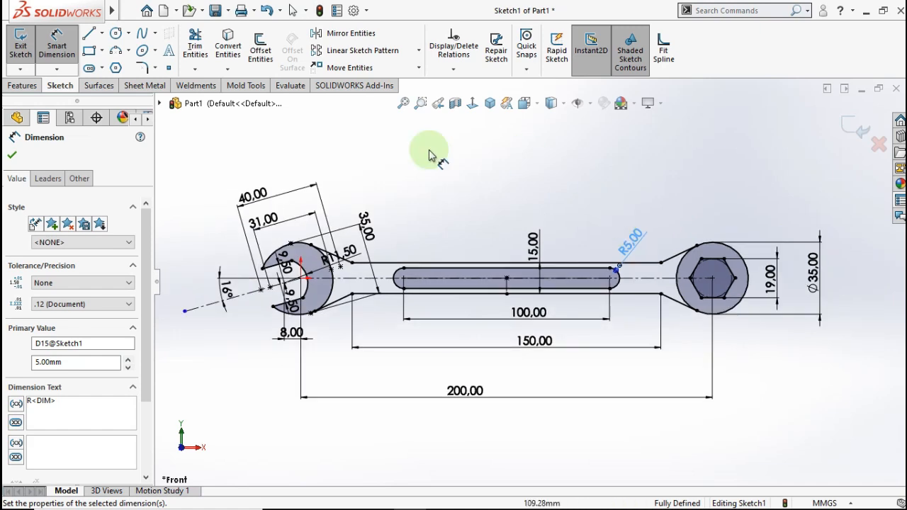
left_click(599, 198)
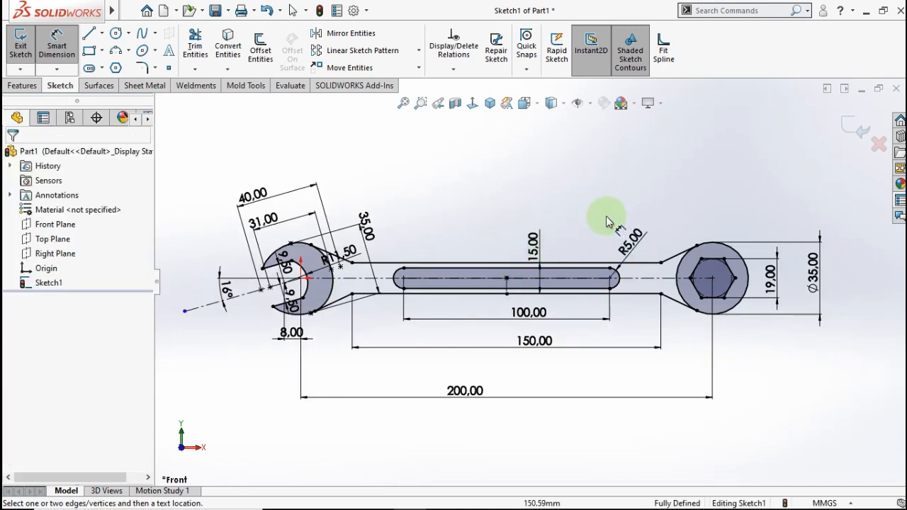
left_click(24, 88)
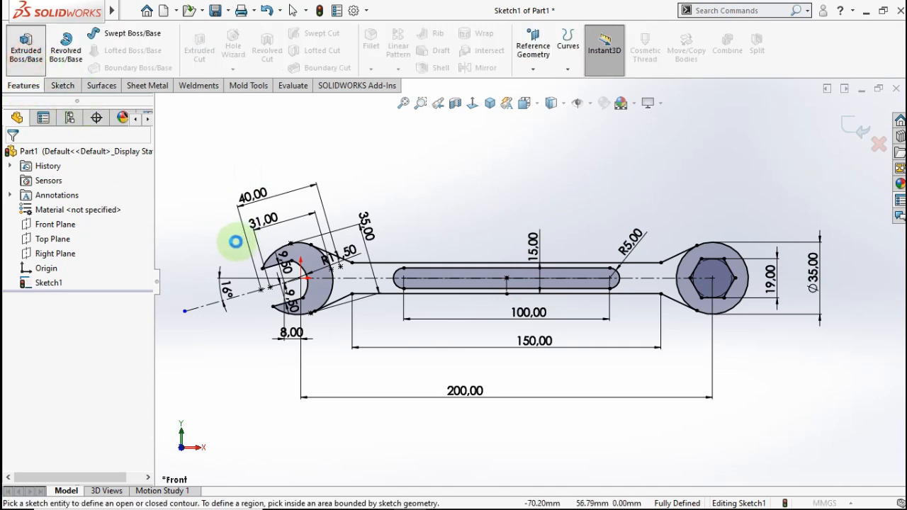
- Boss-extrude the open-jaw, slot and hex-ring regions 8 mm with a Mid Plane end condition
scroll(558, 279, "down", 3)
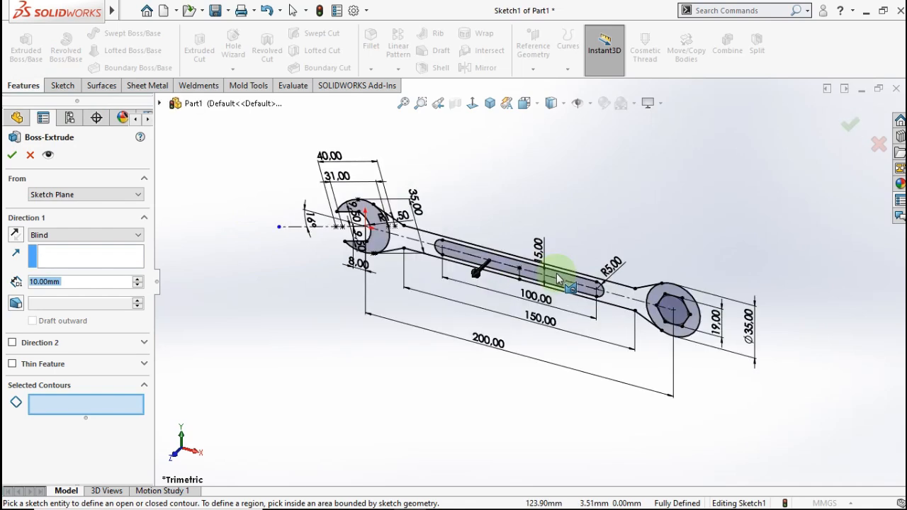
scroll(528, 283, "down", 2)
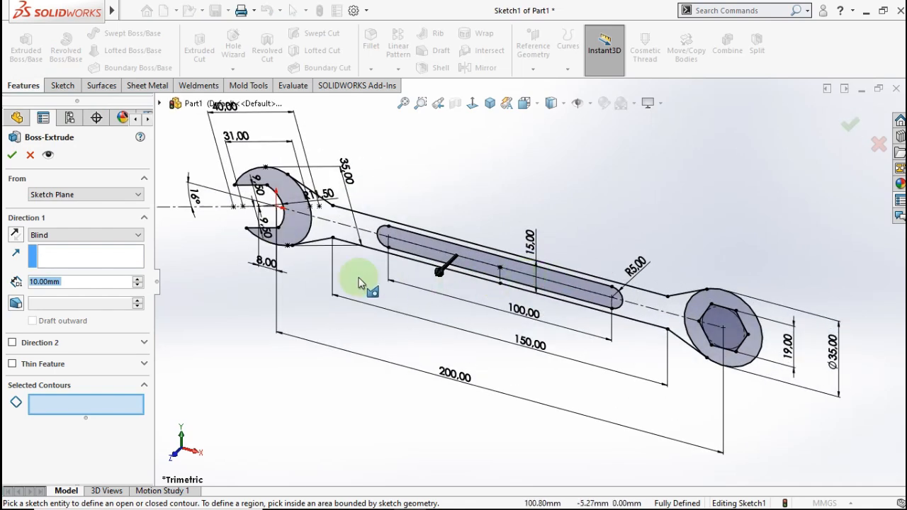
left_click(293, 230)
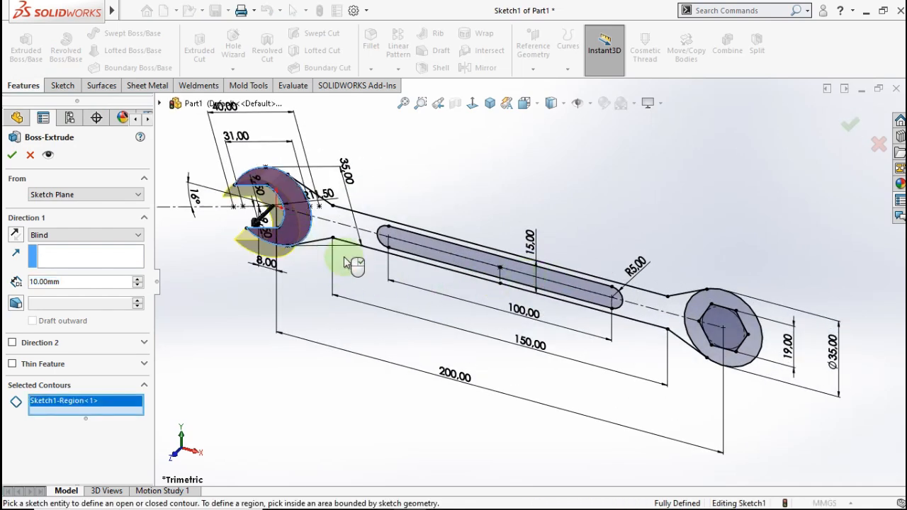
left_click(438, 247)
left_click(714, 299)
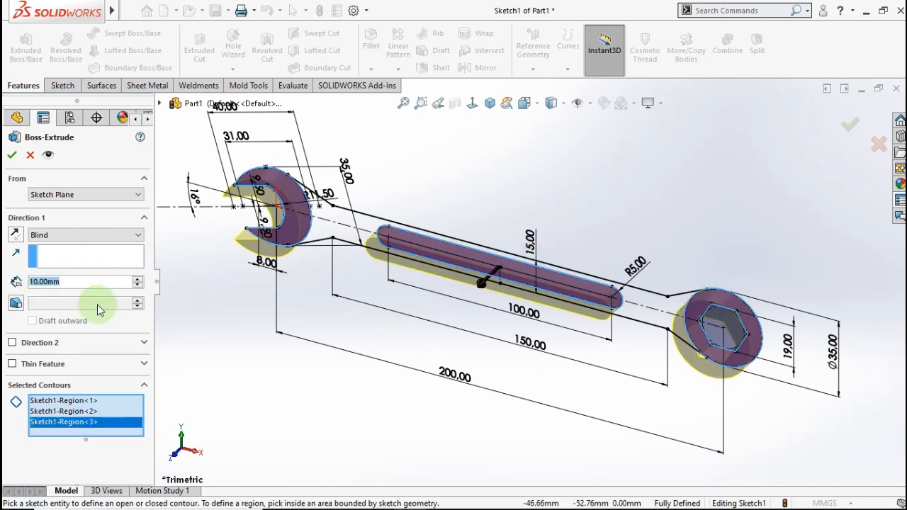
type("8")
left_click(191, 309)
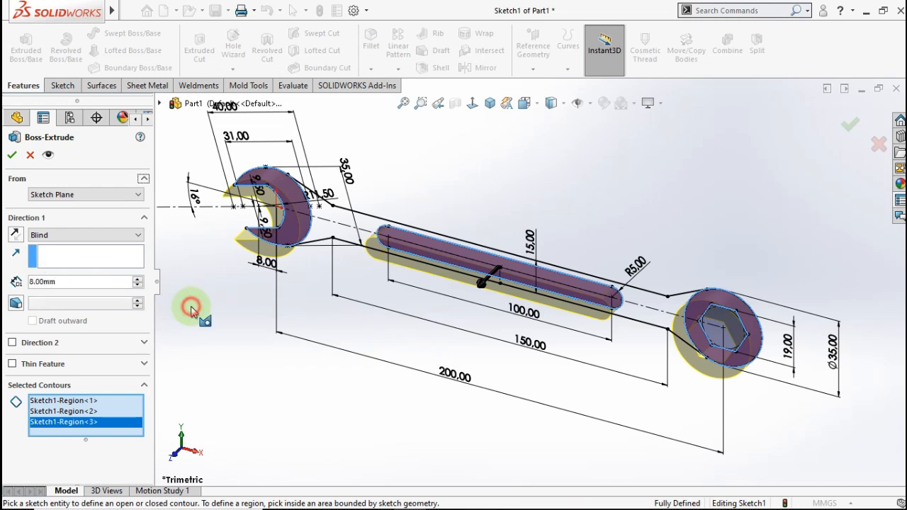
left_click(117, 236)
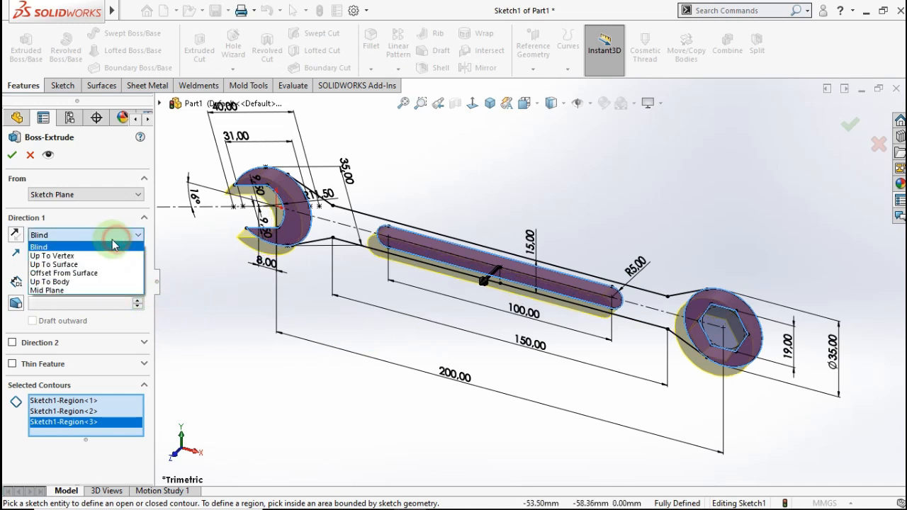
left_click(78, 290)
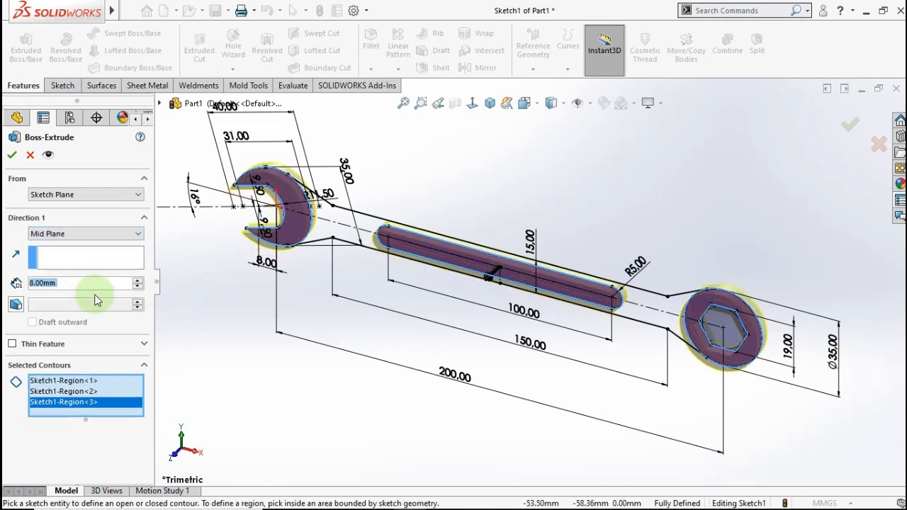
left_click(12, 158)
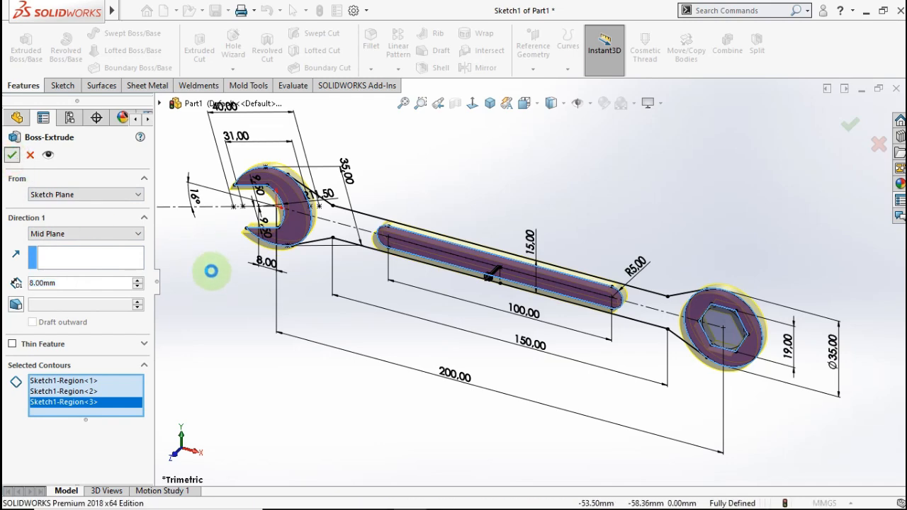
left_click(340, 310)
mouse_move(343, 308)
middle_mouse_down()
mouse_move(355, 251)
mouse_move(416, 243)
mouse_move(395, 260)
mouse_move(340, 269)
mouse_move(214, 352)
middle_mouse_up()
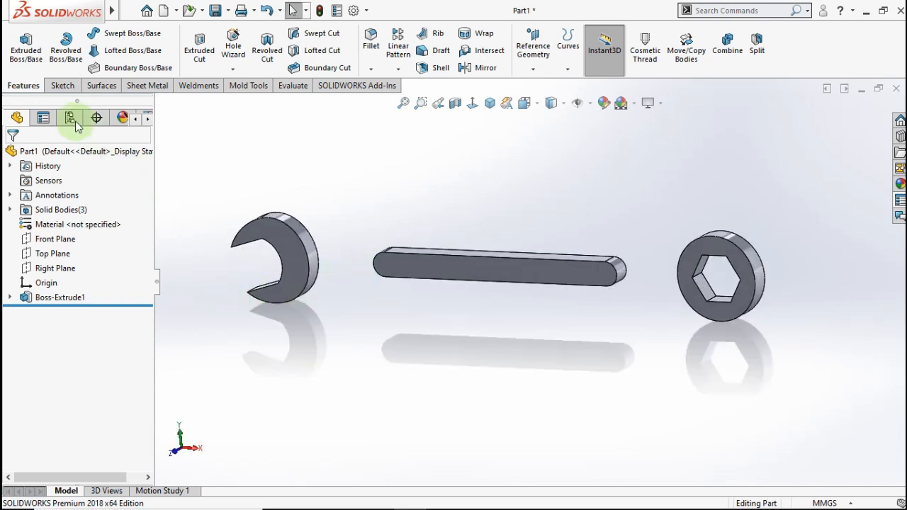
- Extrude Sketch1's outer handle region 5 mm with Mid Plane to join jaw, slot bar and ring
left_click(27, 53)
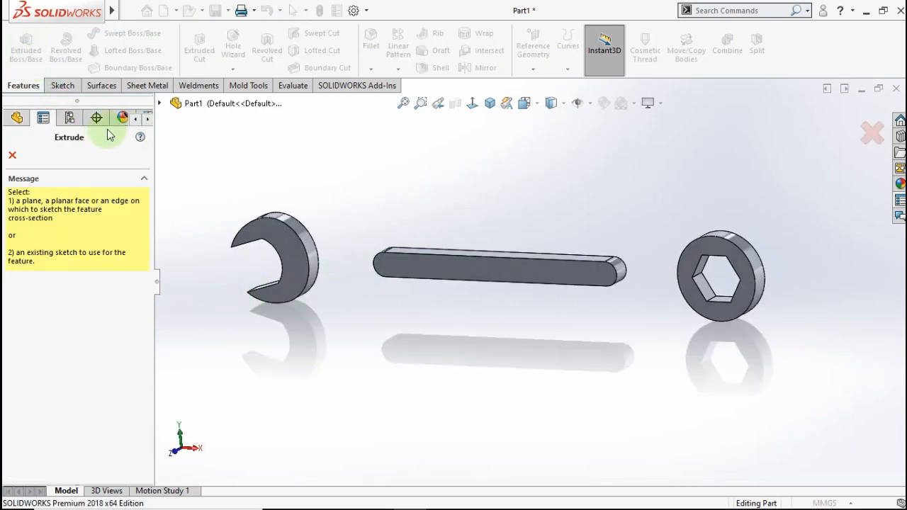
left_click(160, 104)
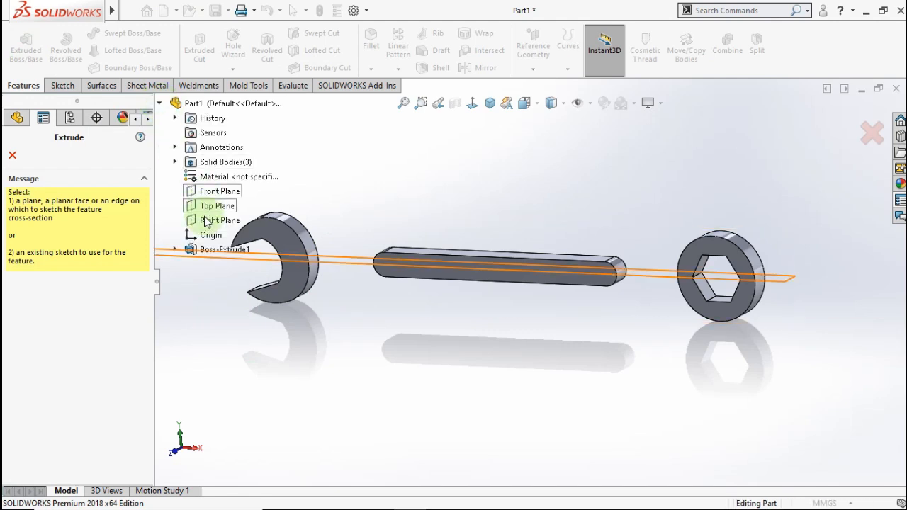
left_click(175, 250)
left_click(210, 265)
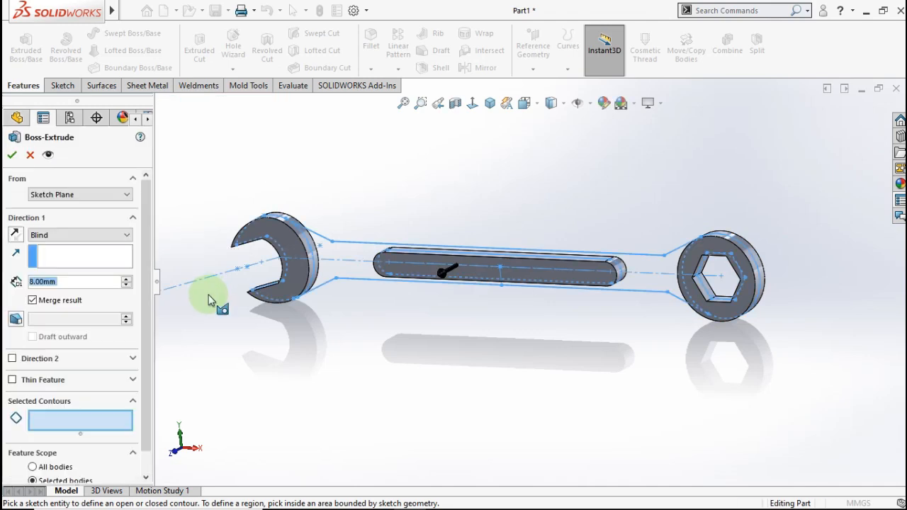
scroll(364, 263, "down", 5)
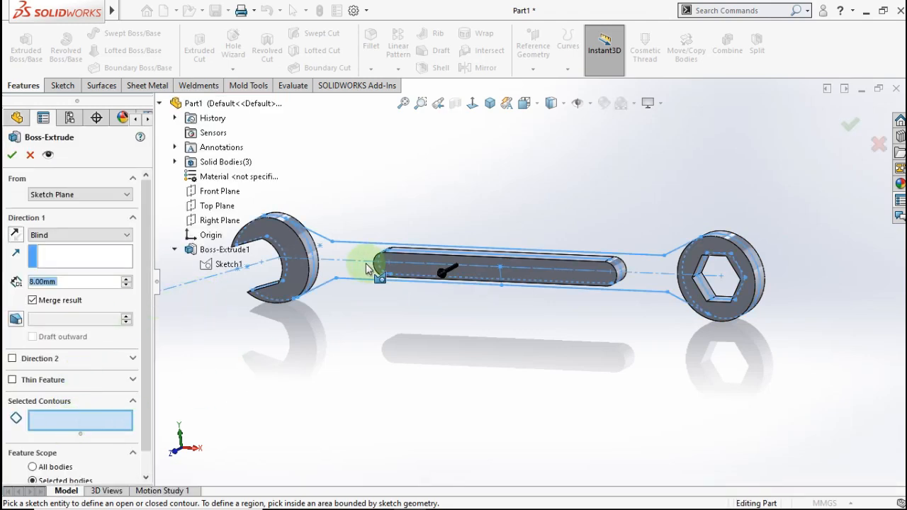
left_click(378, 252)
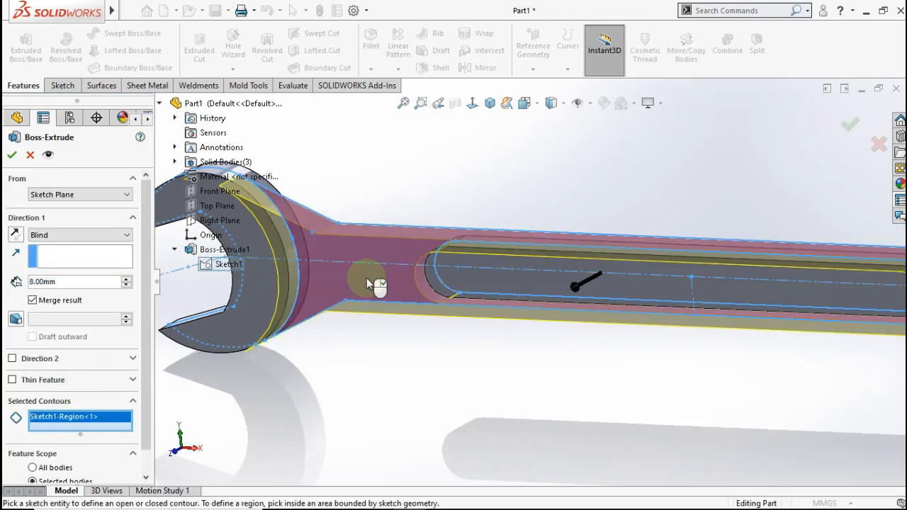
scroll(330, 280, "up", 5)
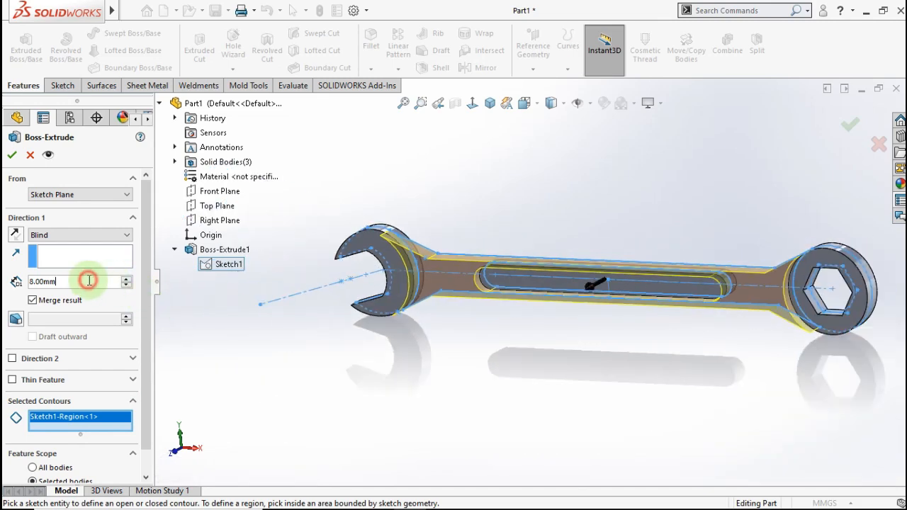
type("5")
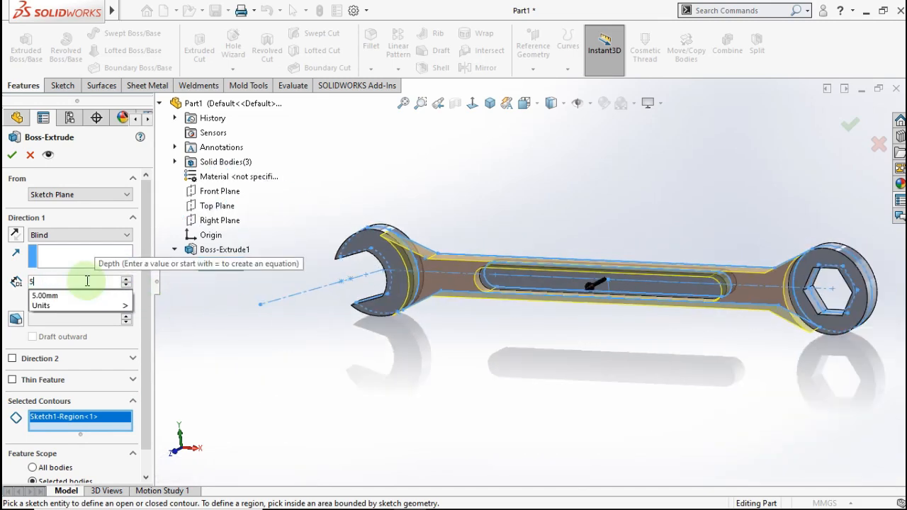
left_click(89, 236)
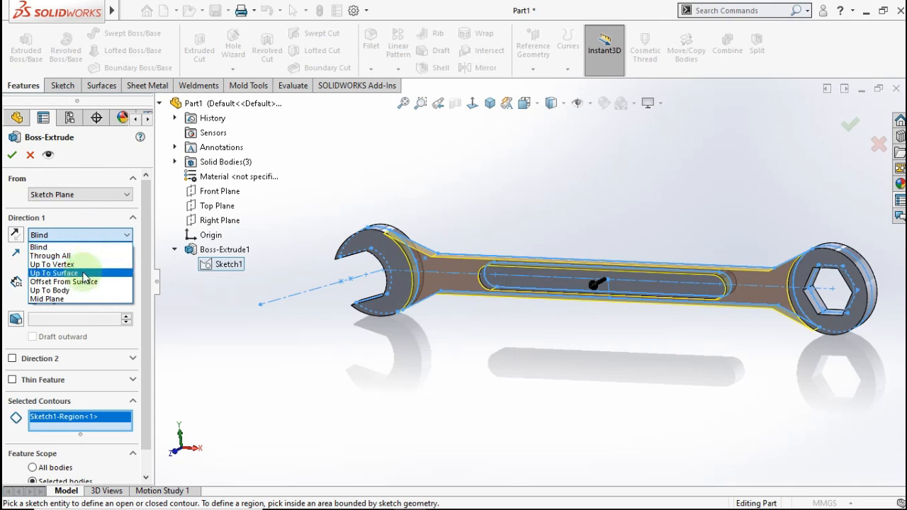
left_click(76, 298)
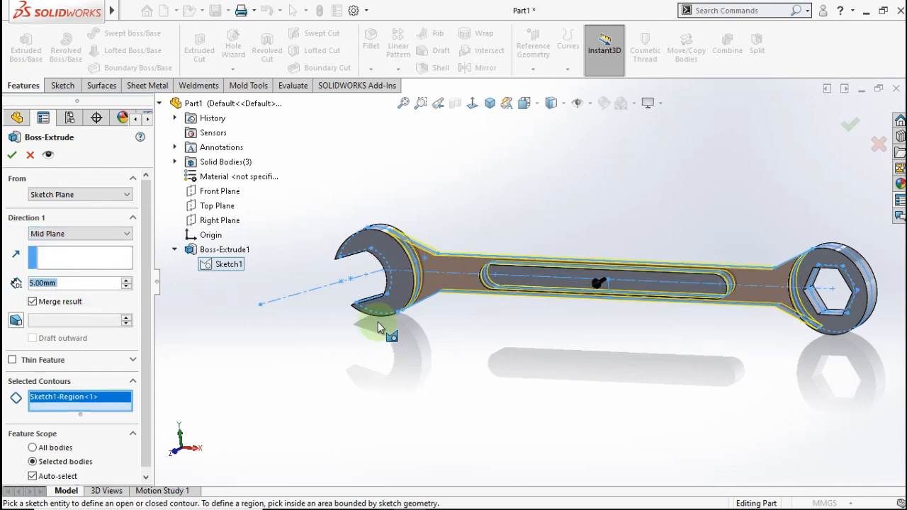
mouse_move(482, 239)
middle_mouse_down()
mouse_move(456, 269)
mouse_move(476, 249)
middle_mouse_up()
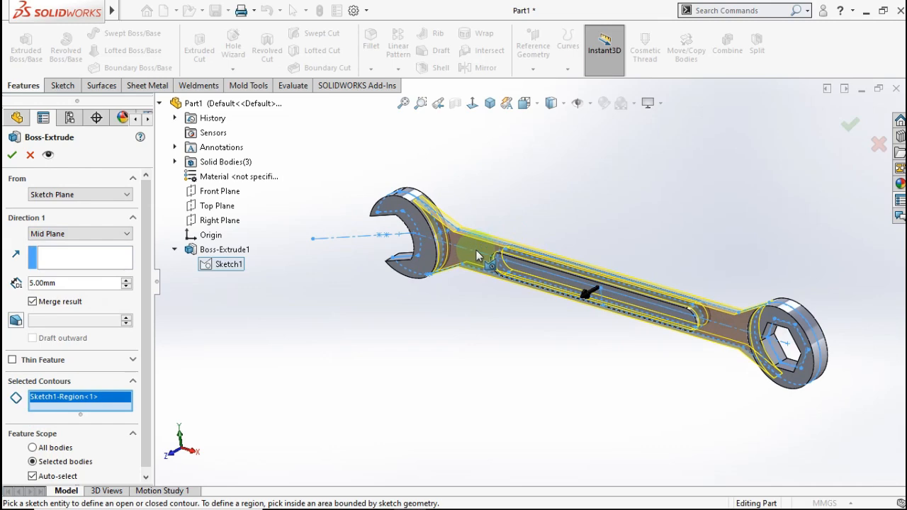
left_click(12, 156)
- Turn the finished spanner to face front, zoom in, and select the slot's recessed face
left_click(417, 318)
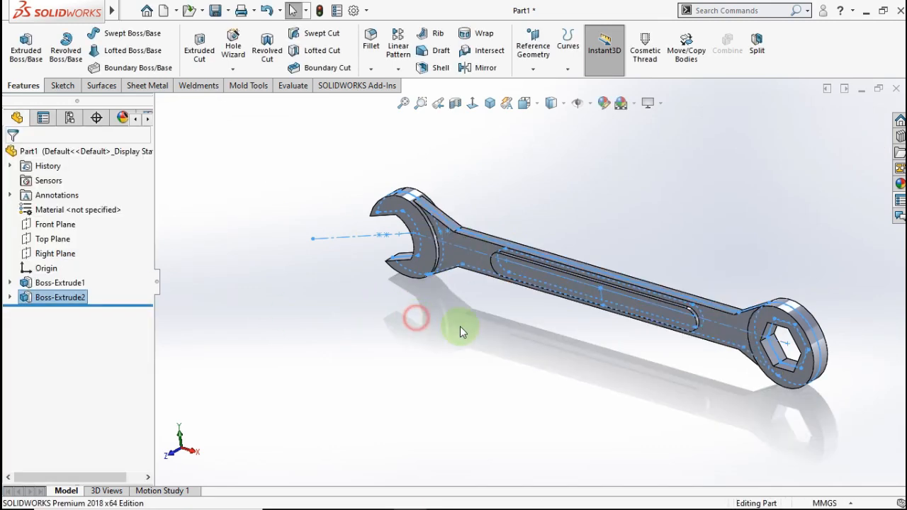
middle_click_drag(534, 323, 602, 311)
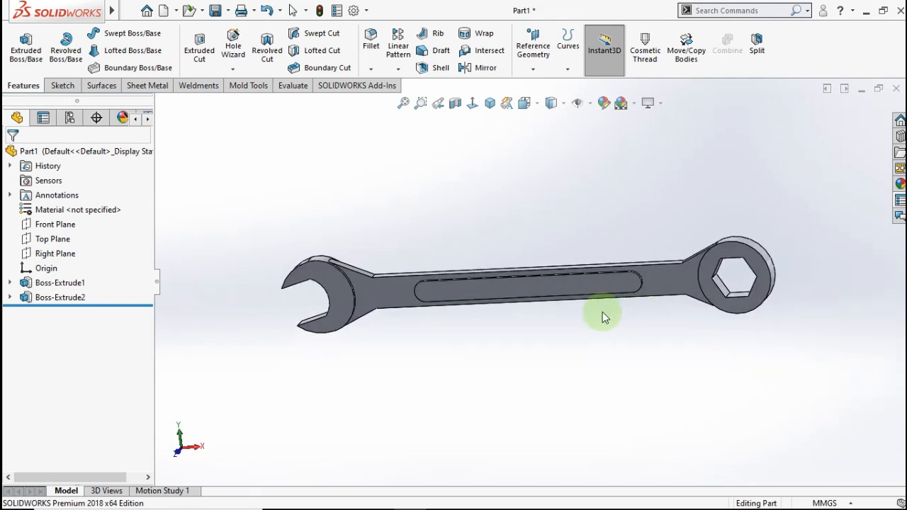
scroll(562, 313, "down", 2)
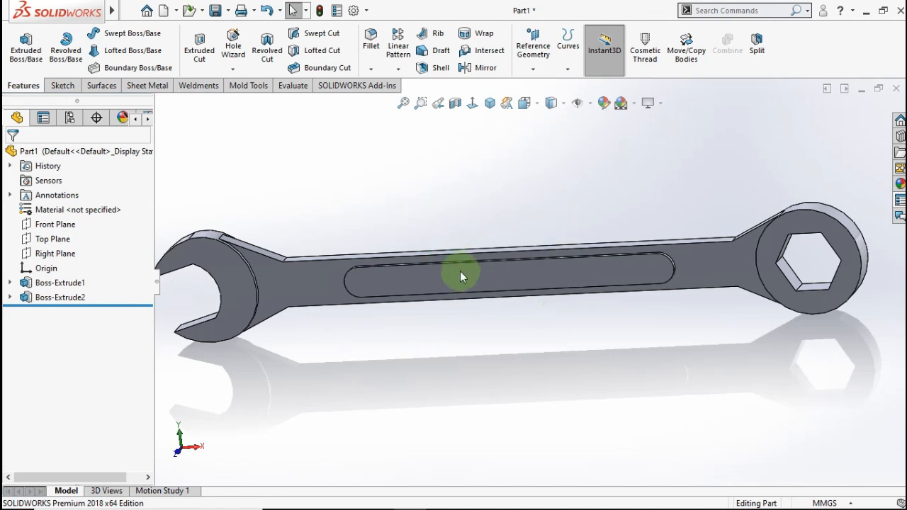
left_click(479, 276)
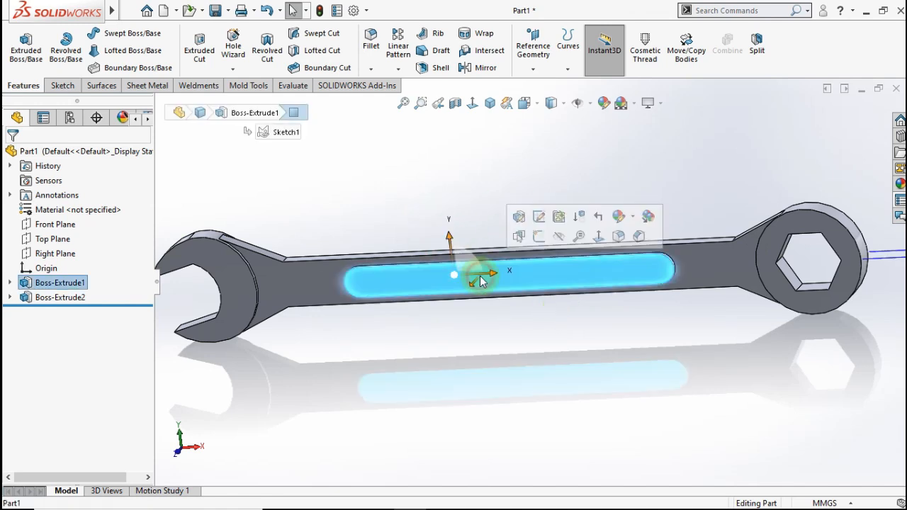
- Start a new sketch on the slot face and view it Normal To
left_click(538, 239)
left_click(472, 103)
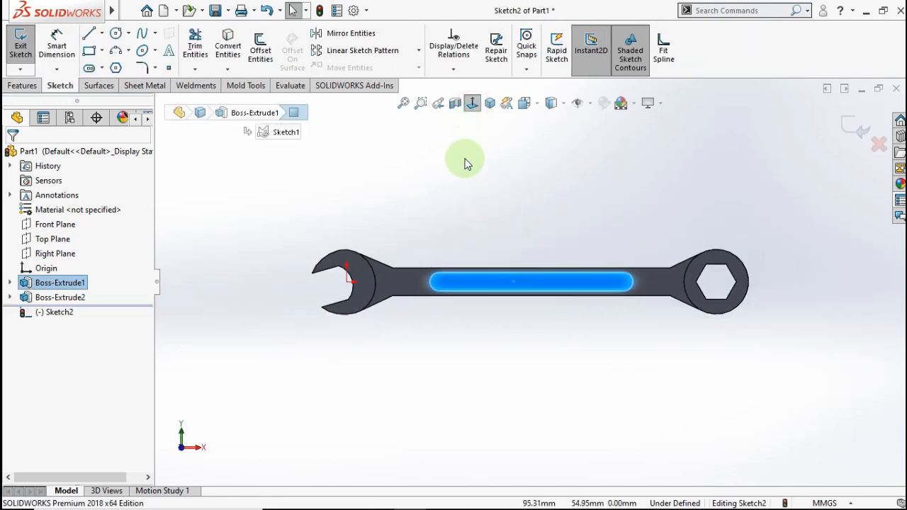
scroll(535, 271, "down", 4)
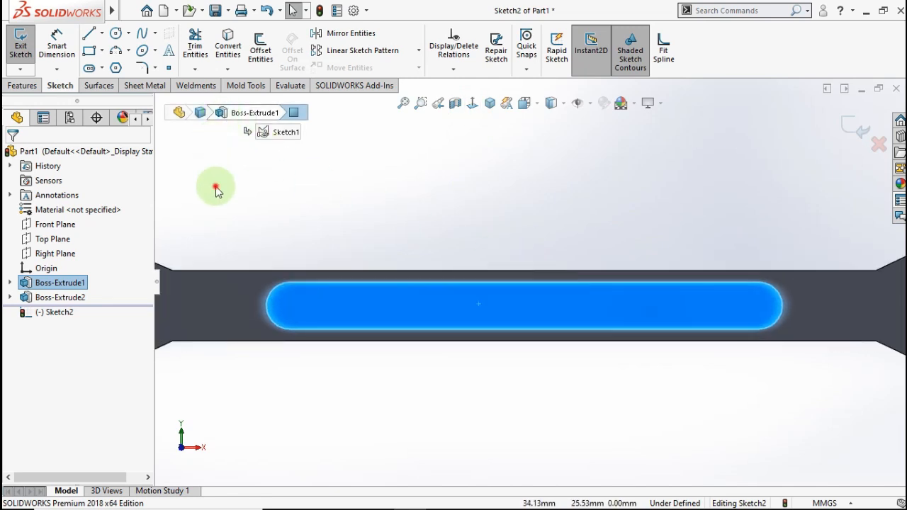
left_click(216, 187)
- Draw a horizontal construction centreline across the slot plus a vertical one to its midpoint
left_click(103, 34)
left_click(106, 64)
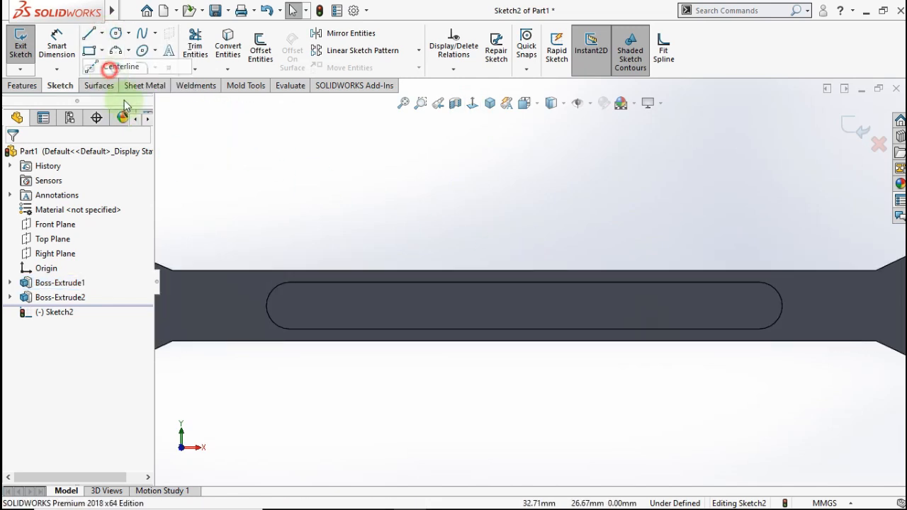
left_click(342, 317)
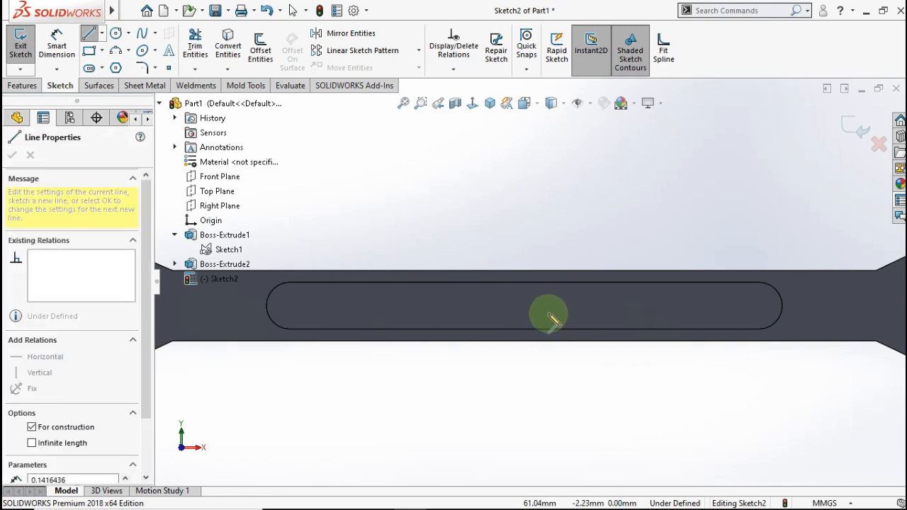
left_click(676, 317)
double_click(709, 226)
key("ctrl+z")
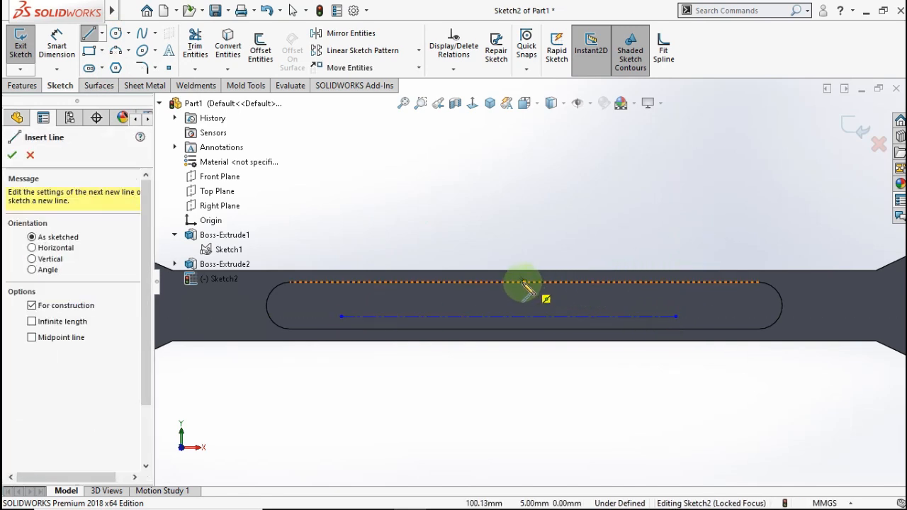
left_click(525, 282)
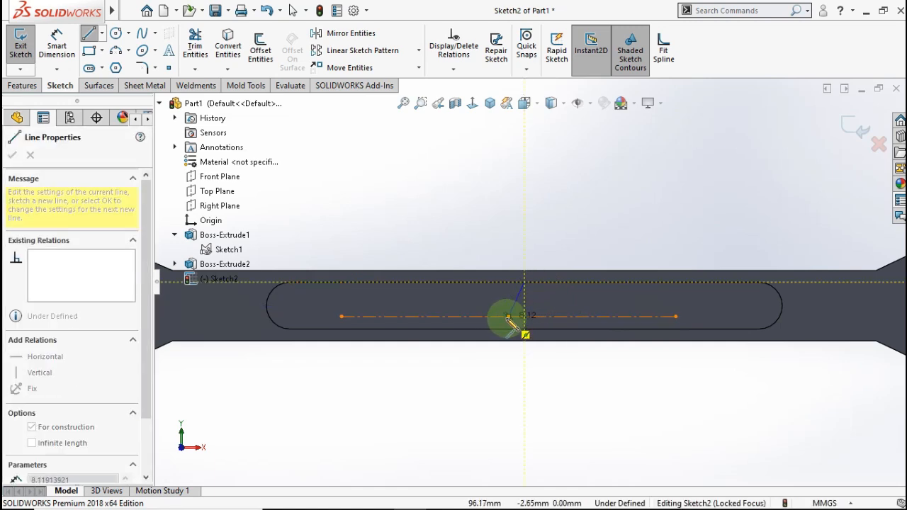
left_click(508, 318)
key("Escape")
left_click(520, 298)
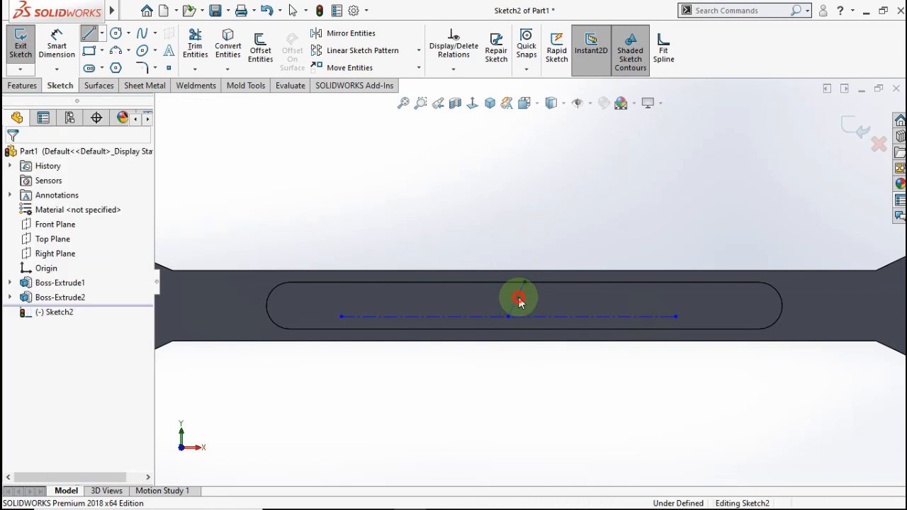
left_click(578, 244)
left_click(518, 211)
- Dimension the centreline 6 mm from the handle's lower edge
scroll(482, 239, "up", 3)
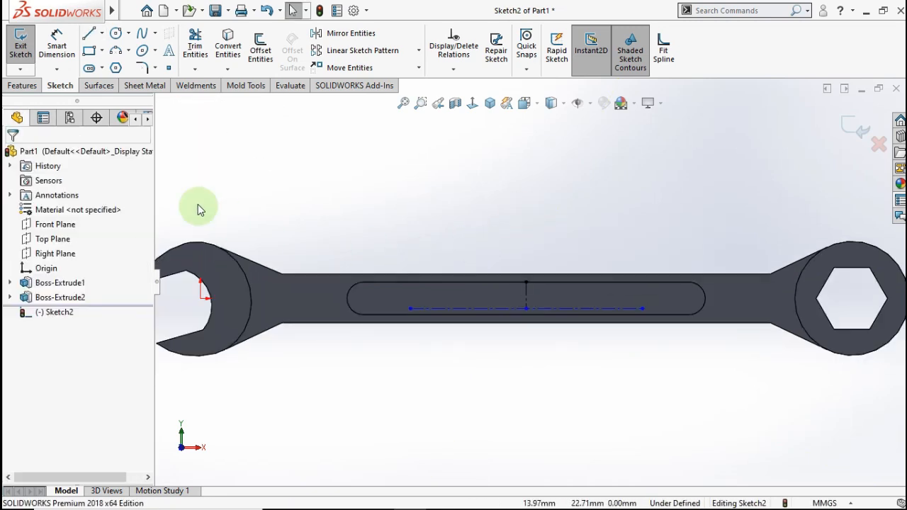
left_click(73, 47)
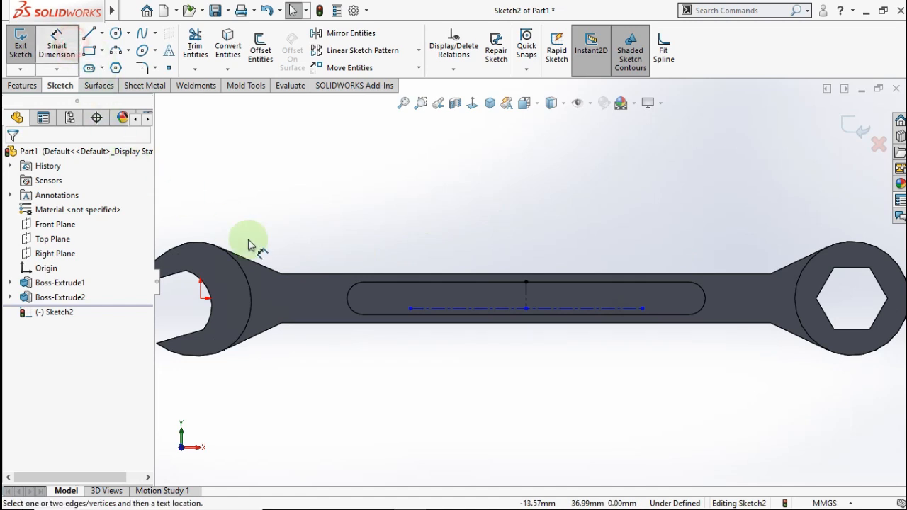
left_click(329, 323)
left_click(443, 309)
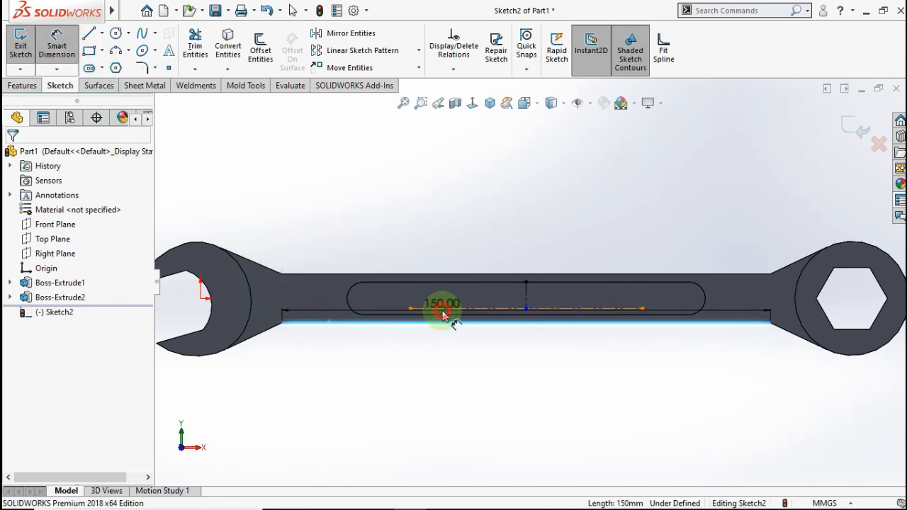
left_click(498, 374)
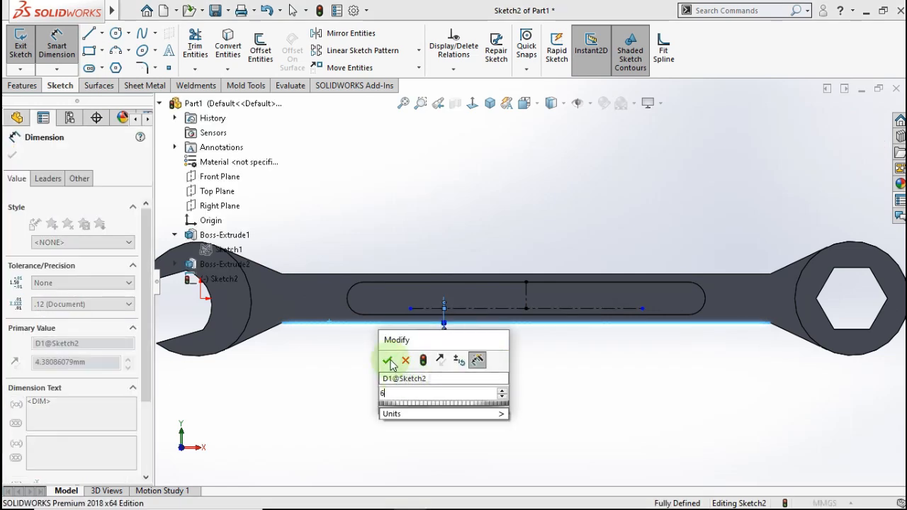
left_click(388, 358)
left_click(501, 360)
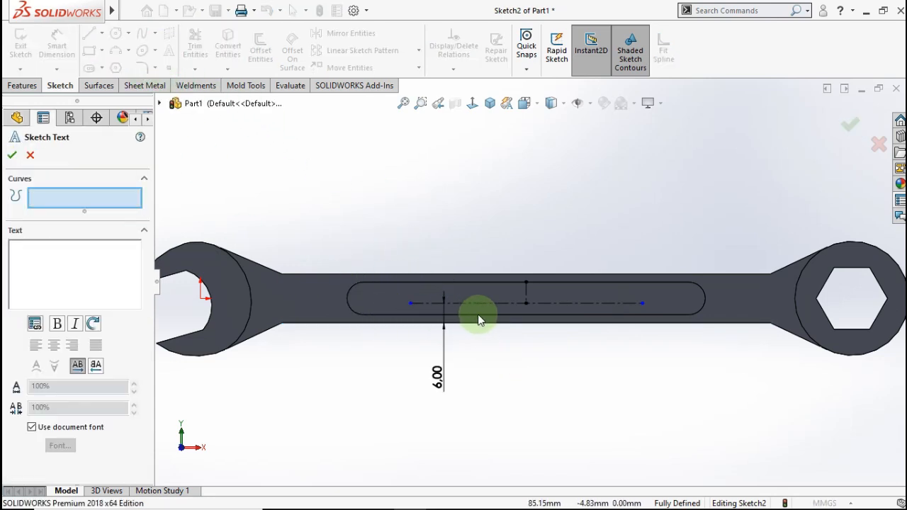
- Place 'Spanner 19' sketch text centre-aligned along the slot centreline
scroll(477, 319, "down", 2)
left_click(478, 296)
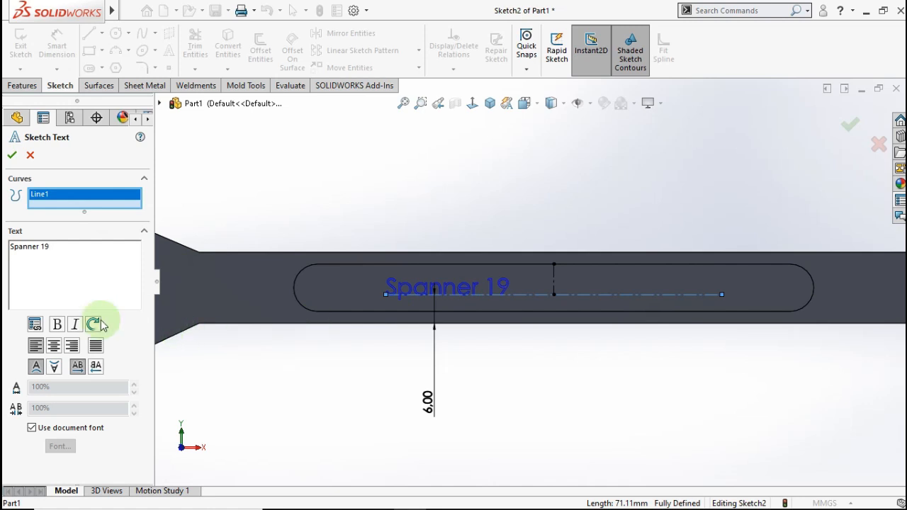
left_click(55, 347)
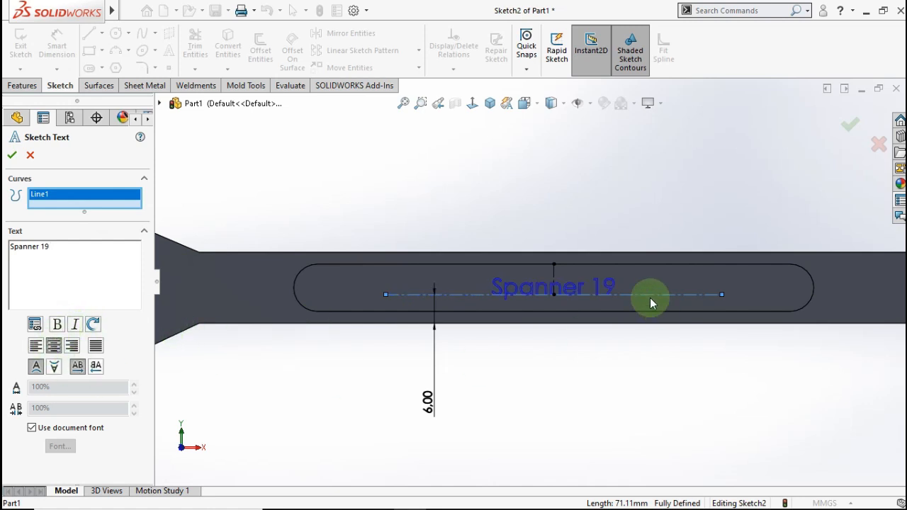
left_click(13, 155)
scroll(599, 297, "up", 1)
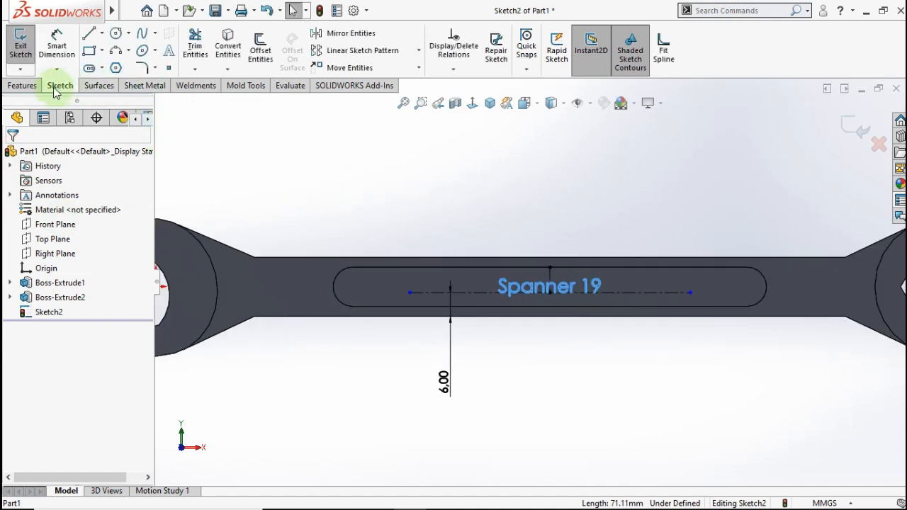
- Engrave the Spanner 19 text into the slot face with a 1 mm Extruded Cut
left_click(22, 85)
left_click(193, 46)
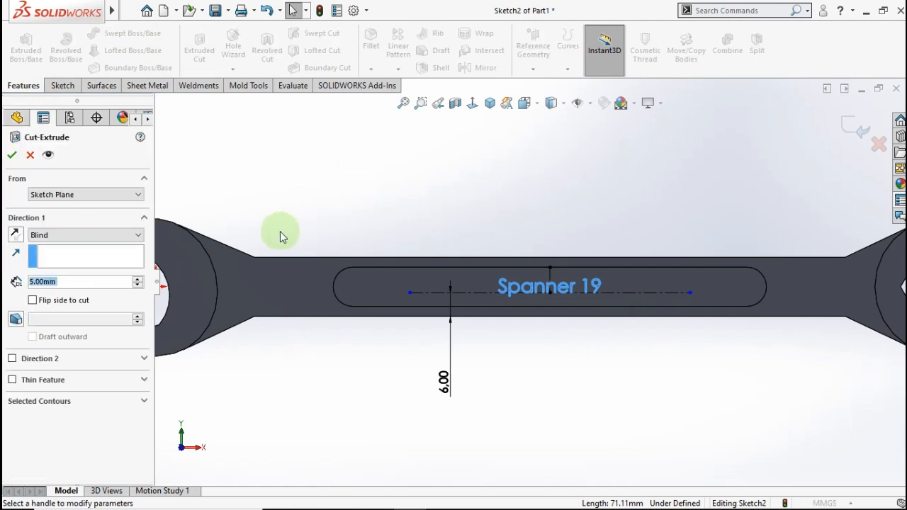
type("1")
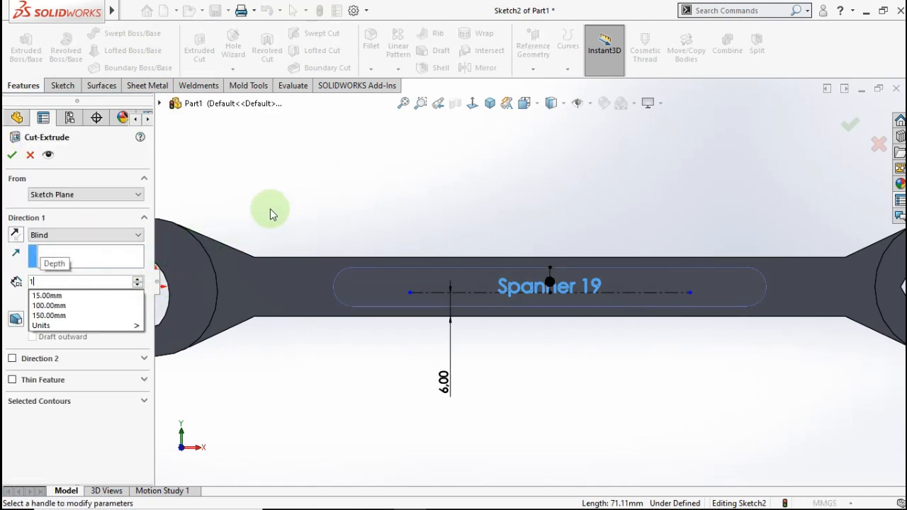
key("Return")
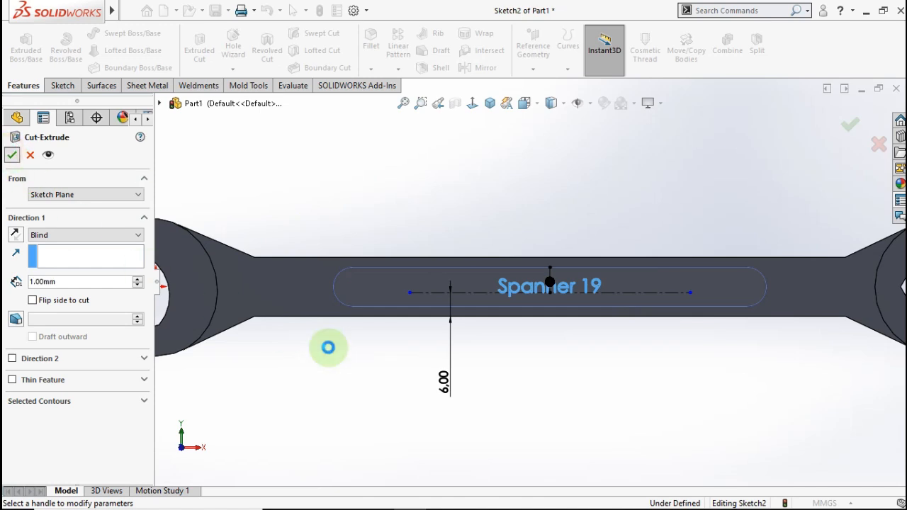
right_click(527, 375)
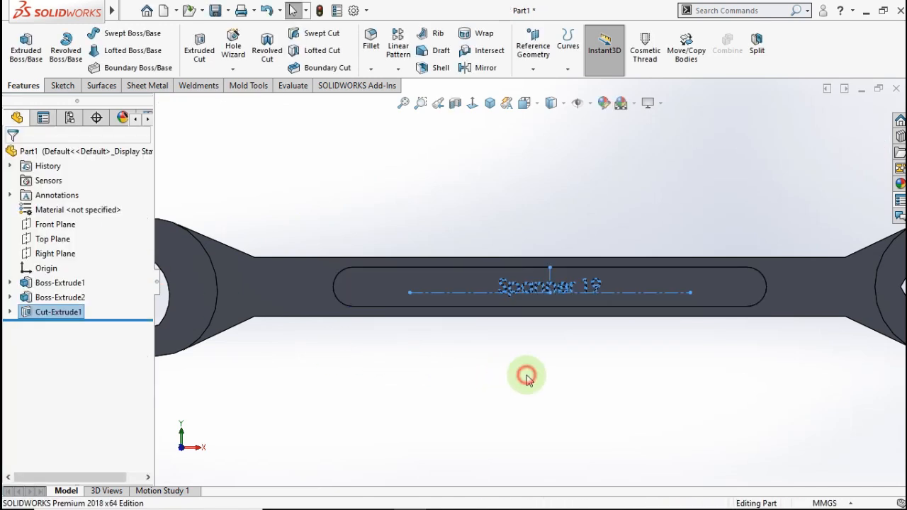
scroll(572, 295, "down", 4)
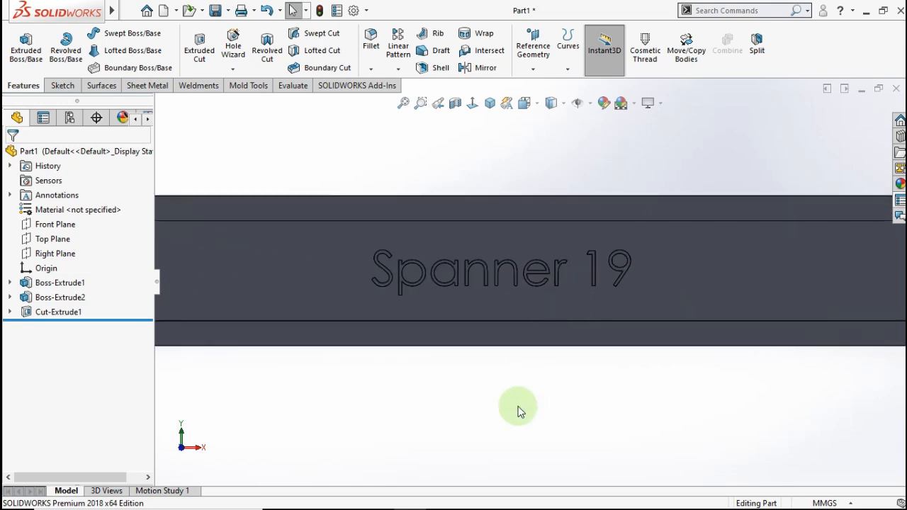
scroll(518, 411, "up", 3)
middle_click_drag(521, 384, 430, 310)
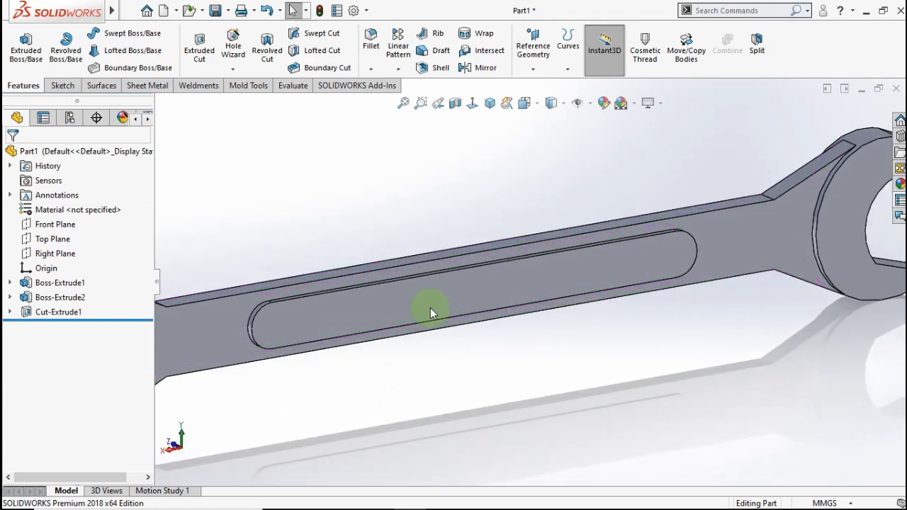
- Start a new sketch on the other slot face and view it Normal To
left_click(432, 301)
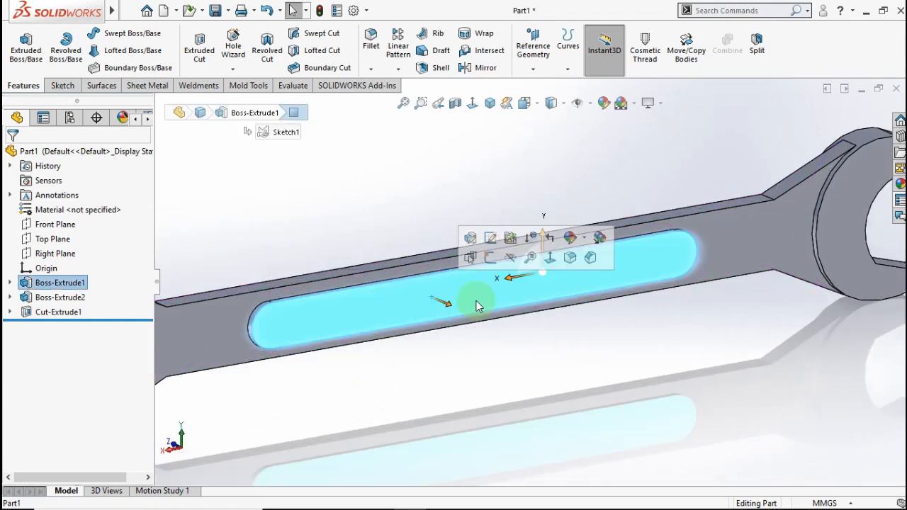
left_click(491, 259)
left_click(472, 102)
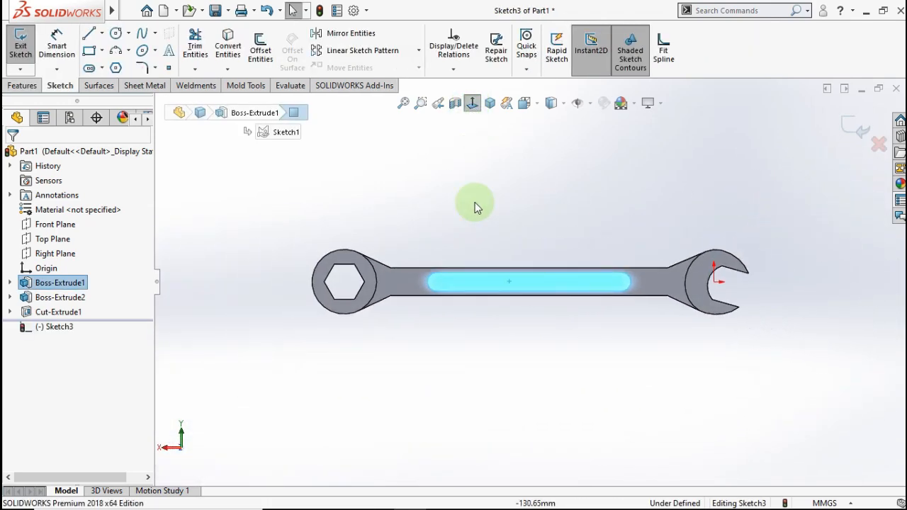
scroll(523, 298, "down", 3)
left_click(522, 300)
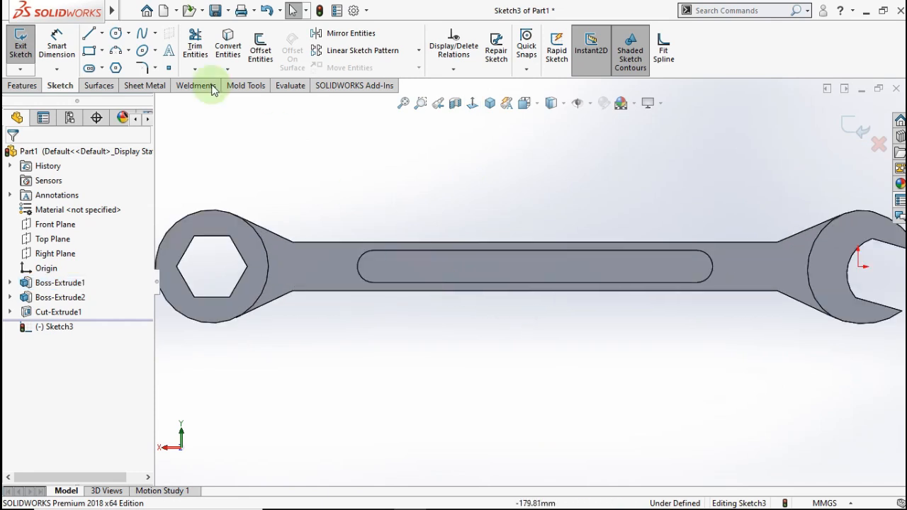
- Draw a horizontal construction centreline across the slot
left_click(102, 34)
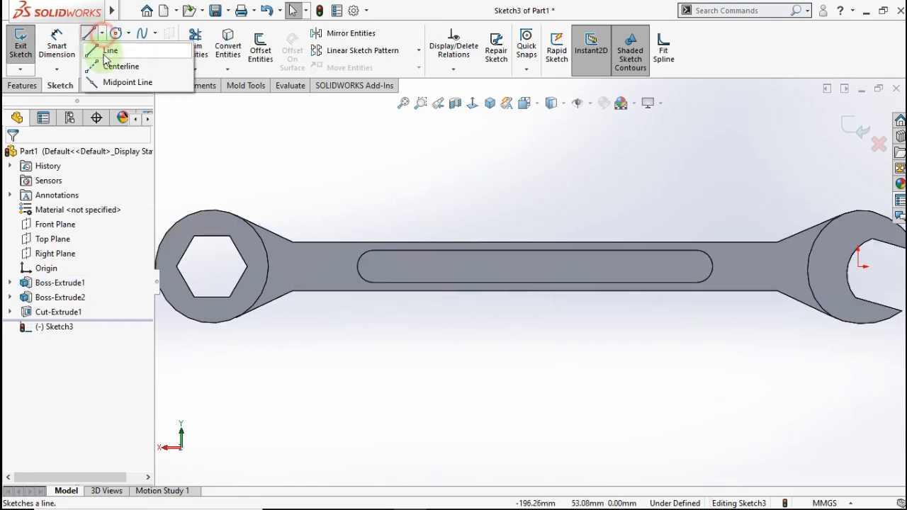
left_click(107, 66)
scroll(495, 268, "down", 2)
scroll(494, 268, "down", 2)
left_click(434, 287)
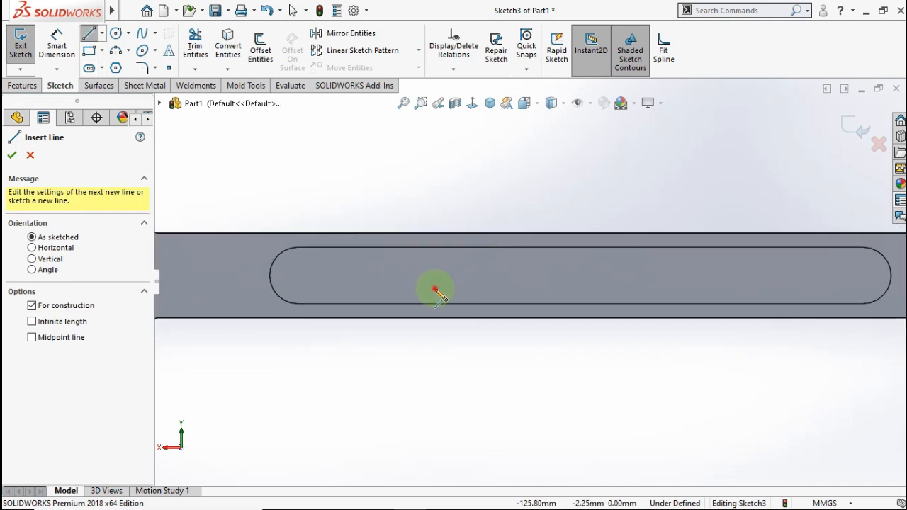
left_click(756, 287)
double_click(731, 201)
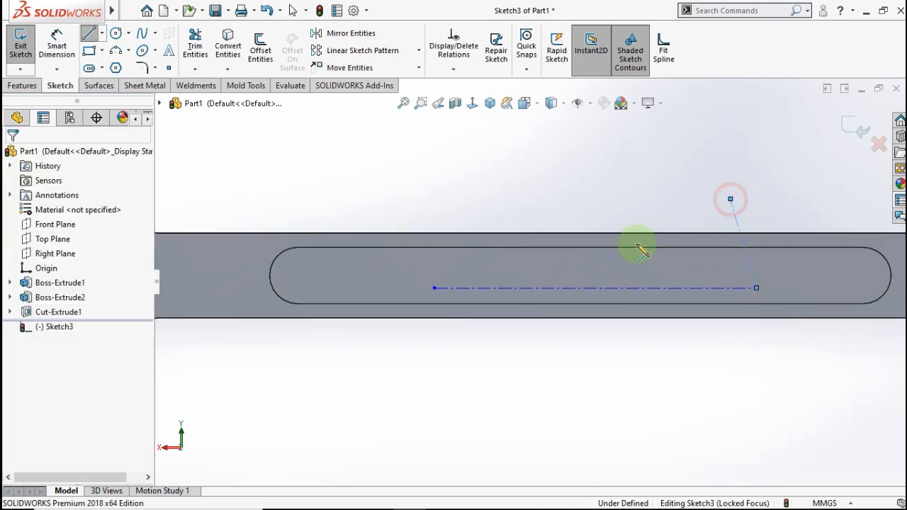
- Add a vertical construction line from the slot's top edge to the centreline midpoint
left_click(579, 248)
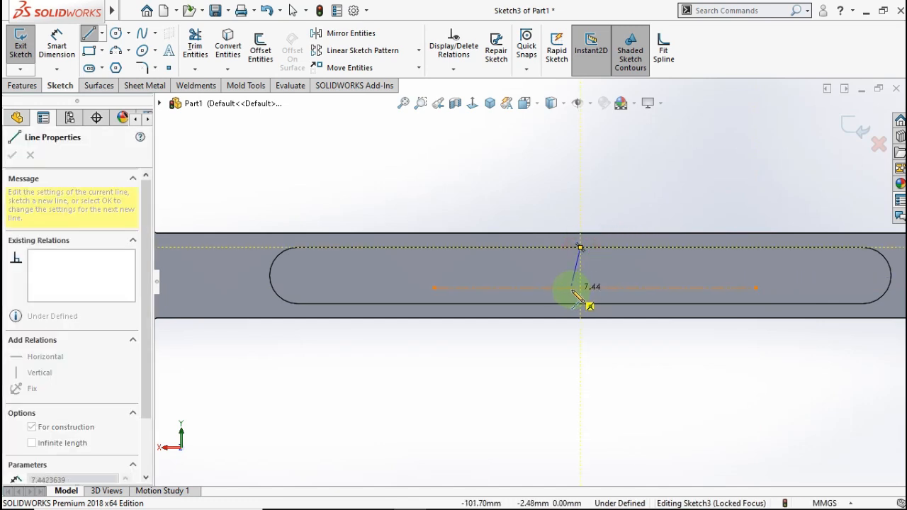
left_click(596, 290)
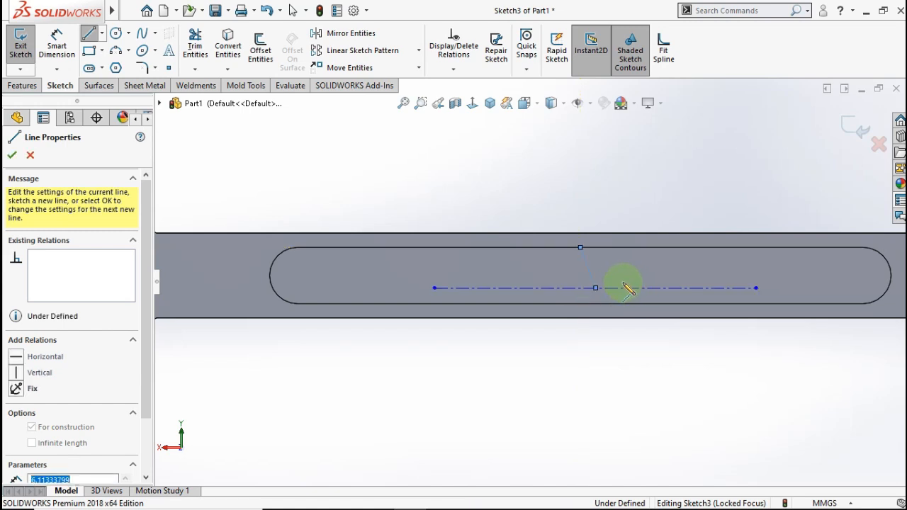
key("Escape")
left_click(590, 274)
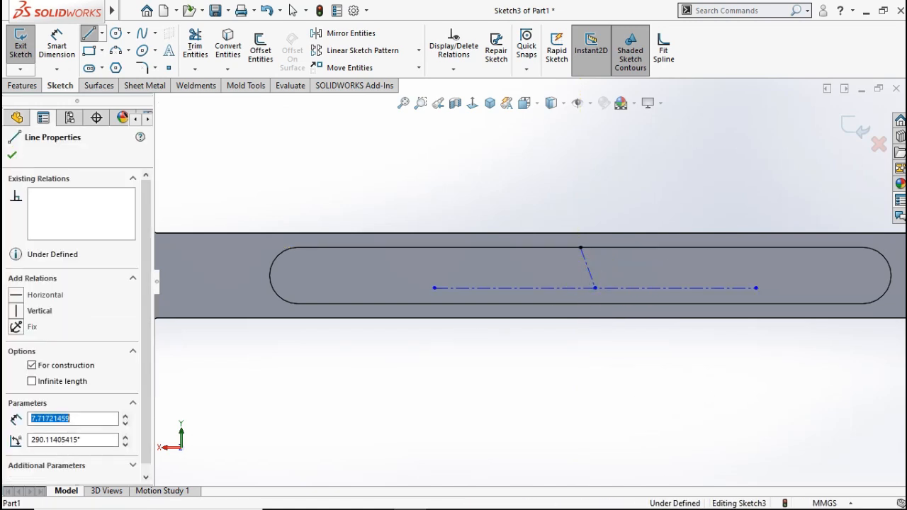
left_click(647, 213)
left_click(564, 186)
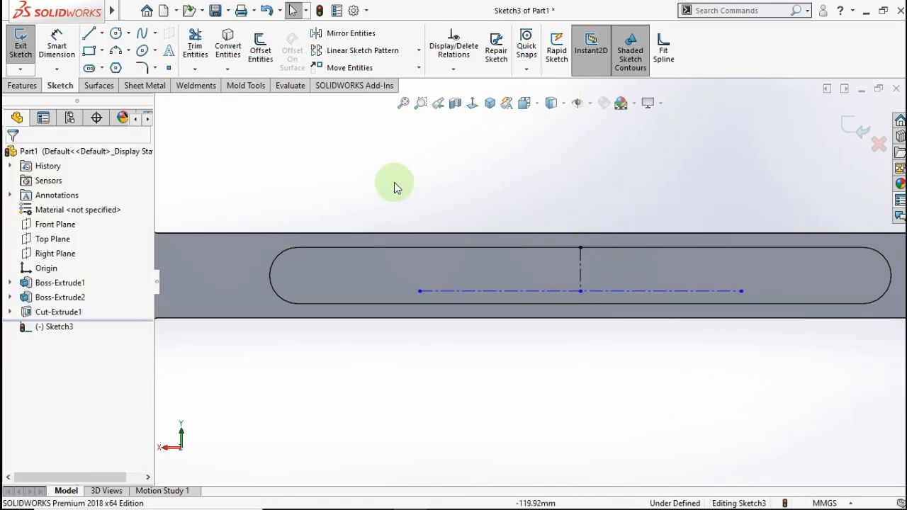
left_click(57, 44)
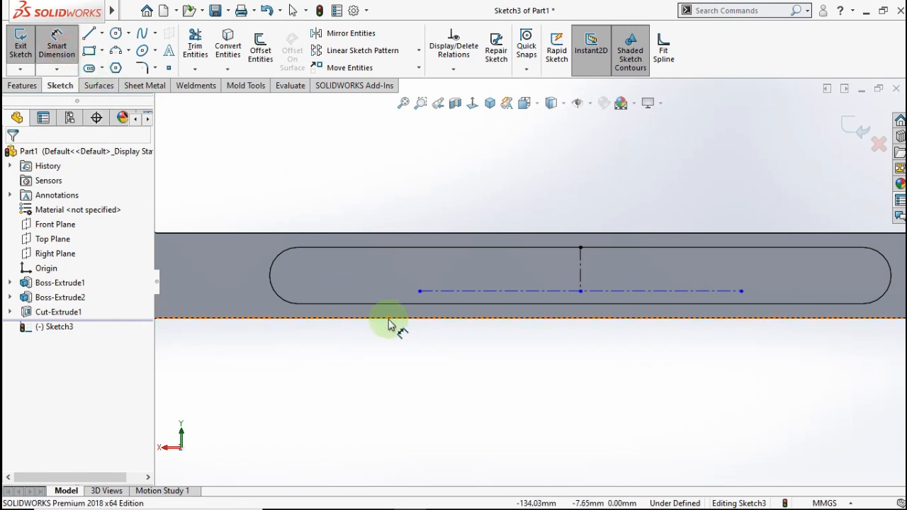
- Dimension the centreline 6 mm above the handle's lower edge
left_click(458, 291)
left_click(391, 318)
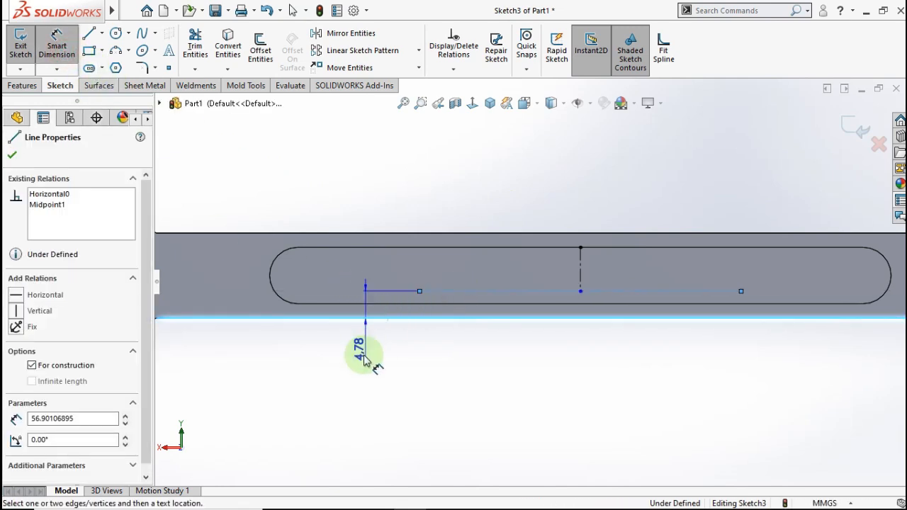
left_click(358, 368)
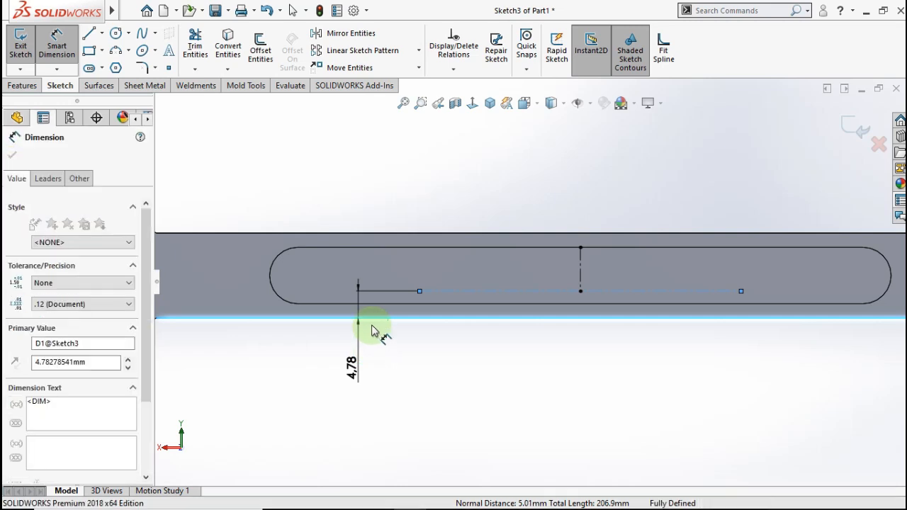
type("6")
left_click(299, 367)
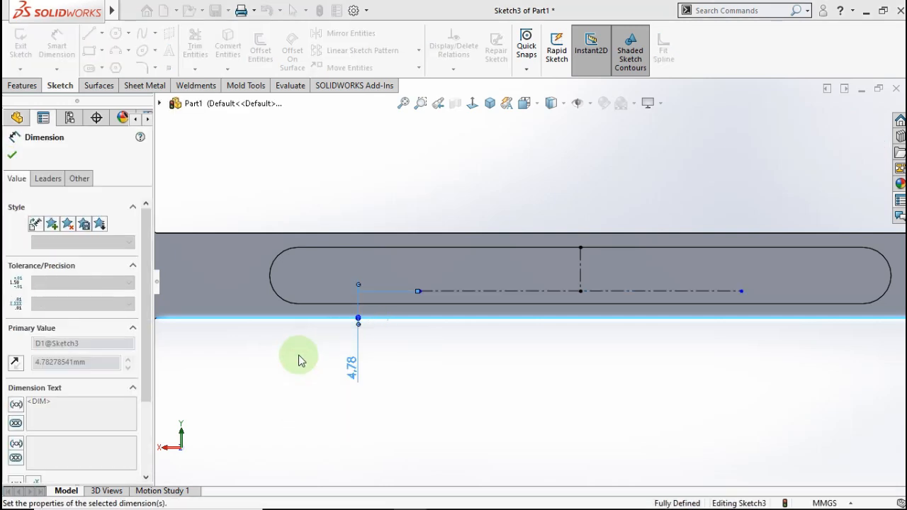
left_click(336, 187)
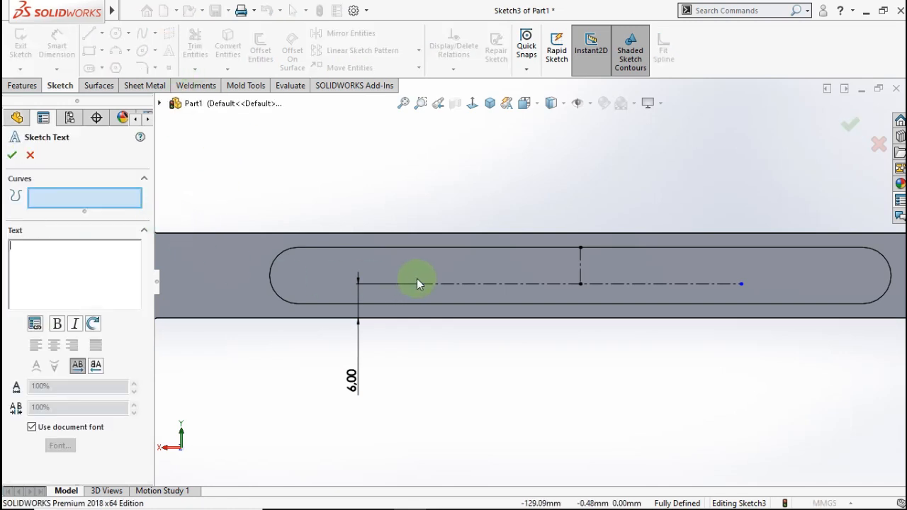
- Add the sketch text 'Spanner 19' along the centreline
left_click(447, 285)
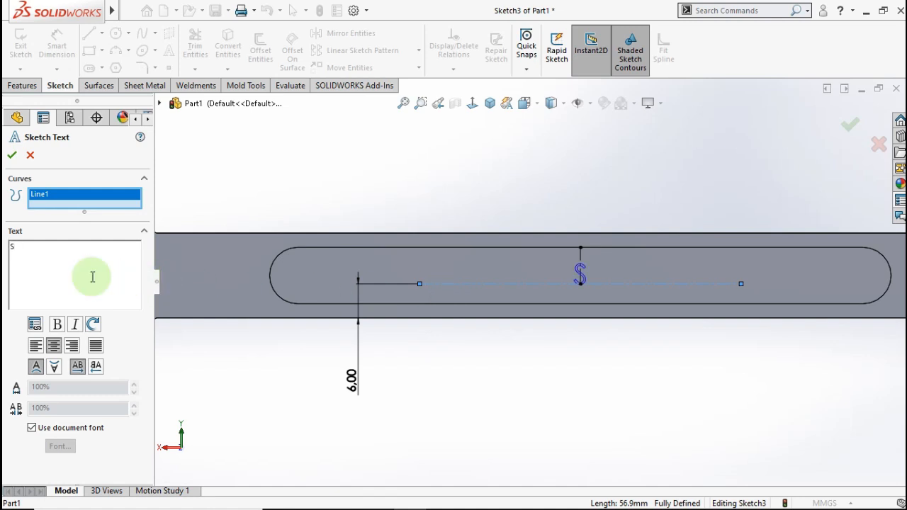
type("nn")
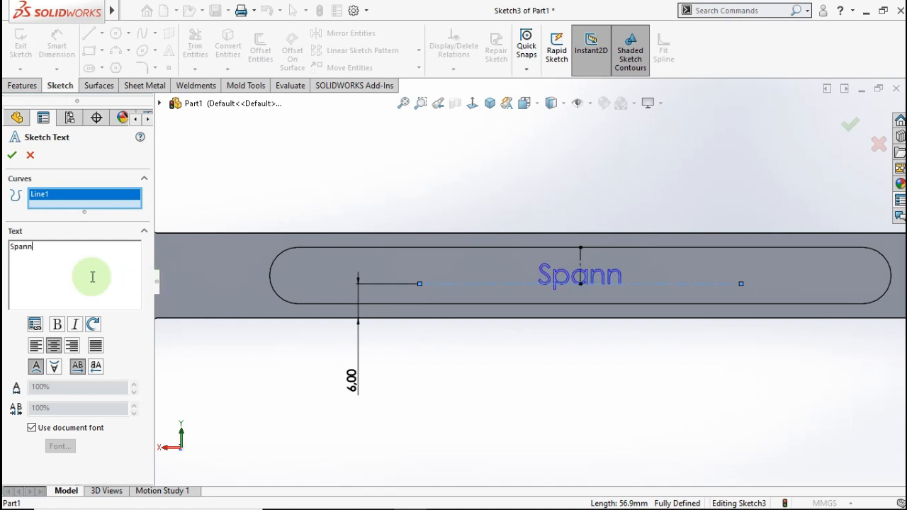
type("er 19")
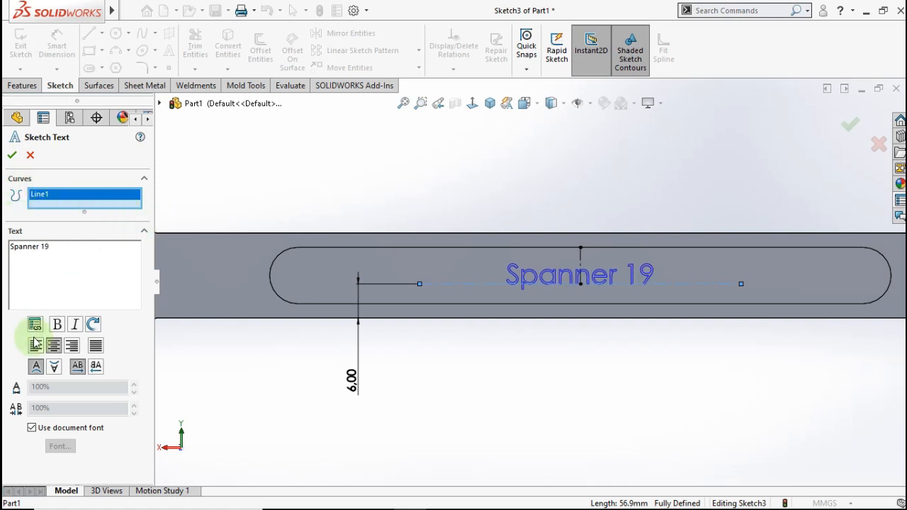
left_click(14, 154)
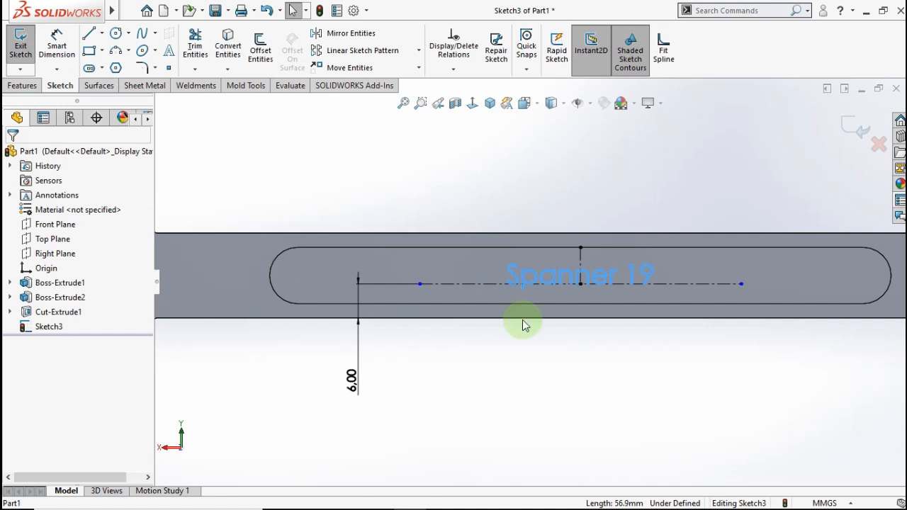
- Engrave the second Spanner 19 text with a 1 mm blind Extruded Cut
left_click(23, 85)
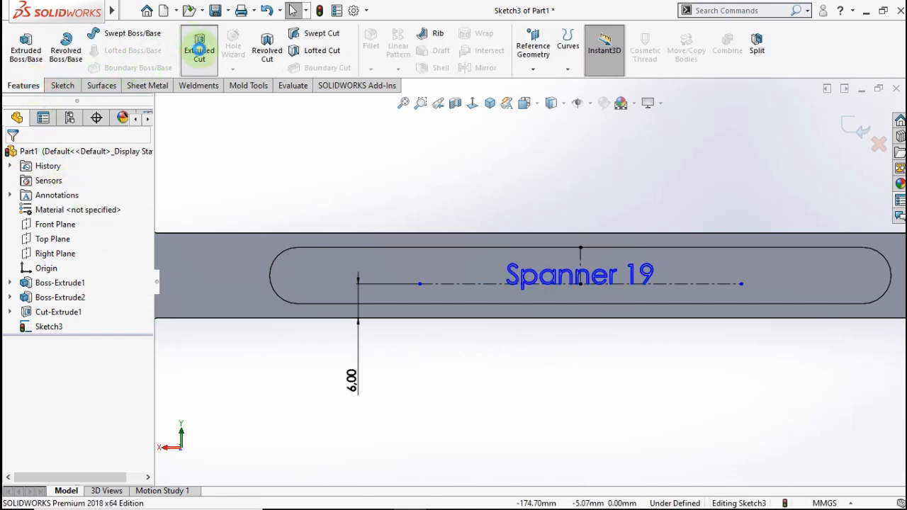
left_click(200, 60)
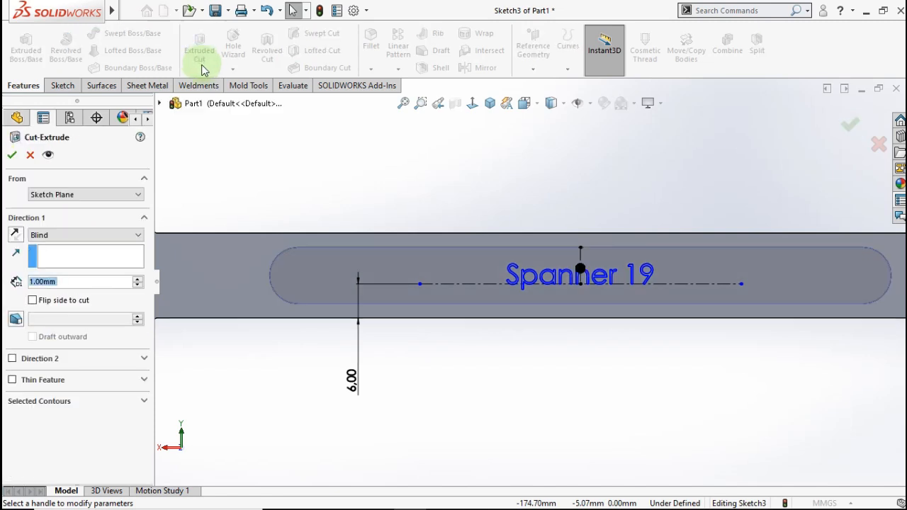
left_click(12, 156)
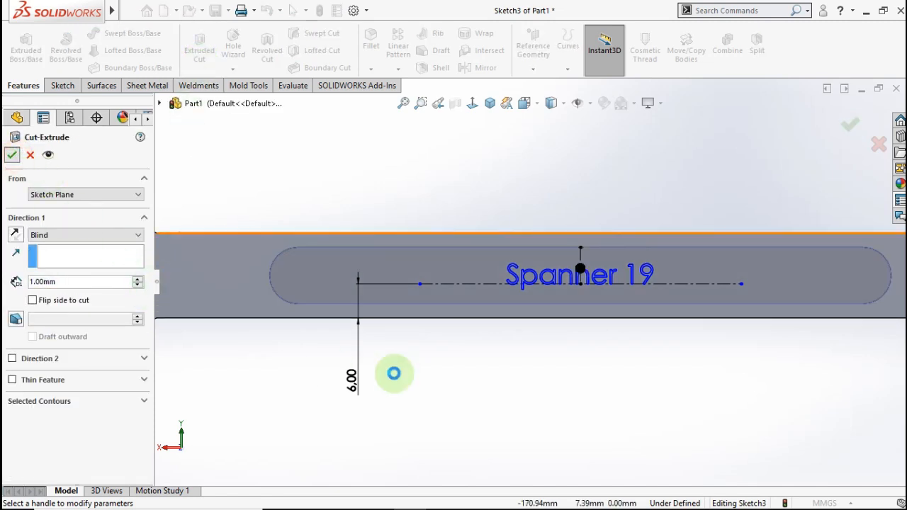
left_click(470, 369)
scroll(583, 362, "up", 3)
middle_click_drag(585, 329, 448, 395)
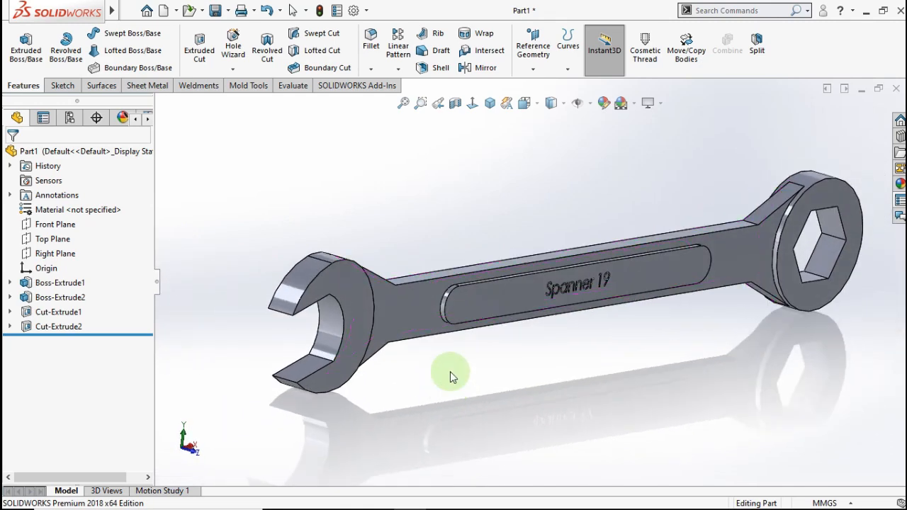
- Start a 1 mm fillet and select the open jaw's four tip and inner edges
left_click(372, 43)
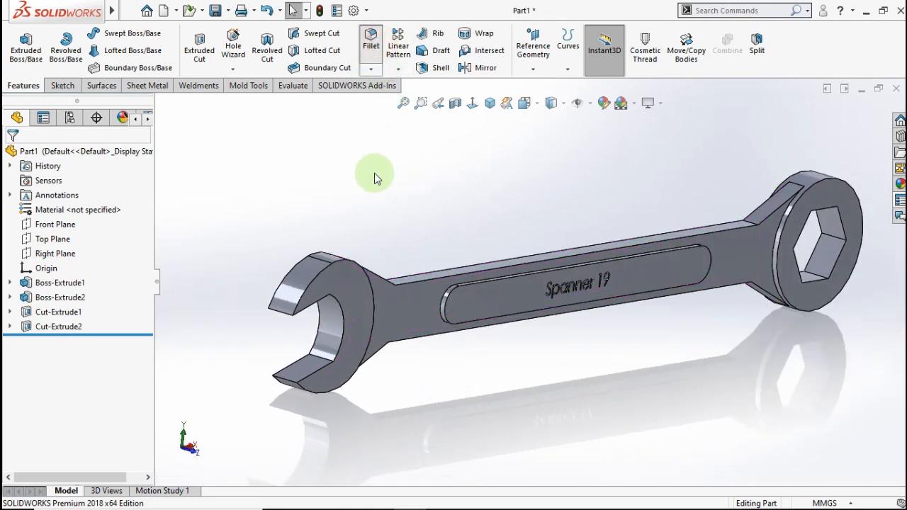
type("1")
left_click(212, 349)
scroll(312, 324, "down", 3)
scroll(309, 324, "down", 2)
left_click(310, 304)
middle_click_drag(365, 318, 390, 213)
left_click(390, 211)
middle_click_drag(354, 260, 391, 382)
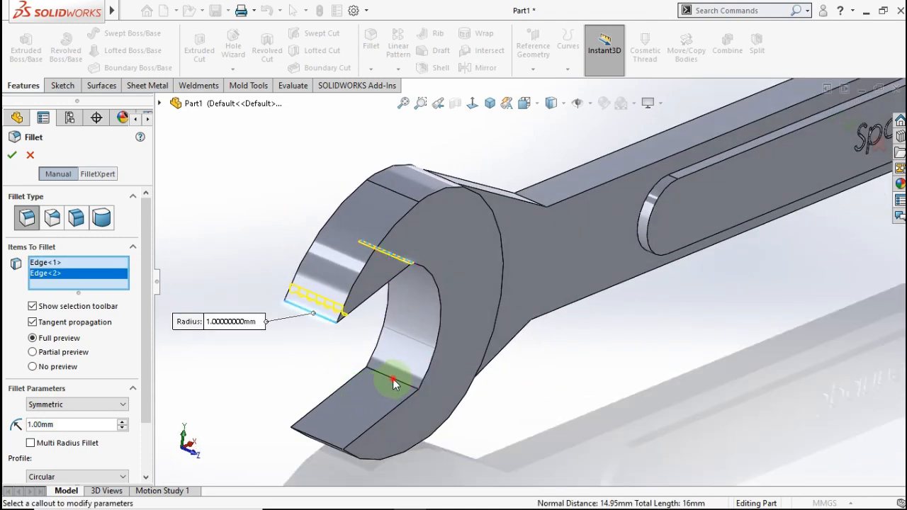
left_click(393, 378)
left_click(323, 445)
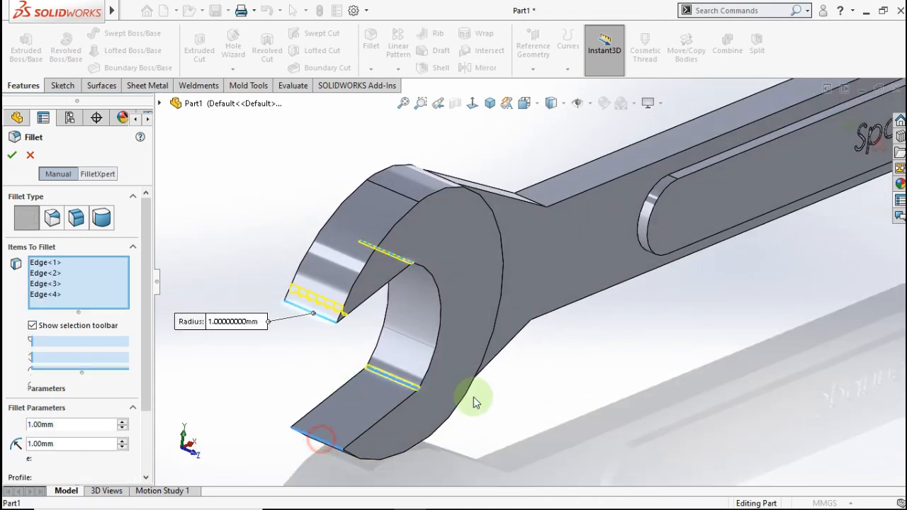
- Add the hex ring opening's corner edges and apply the 1 mm fillet
scroll(681, 318, "up", 3)
scroll(772, 234, "up", 3)
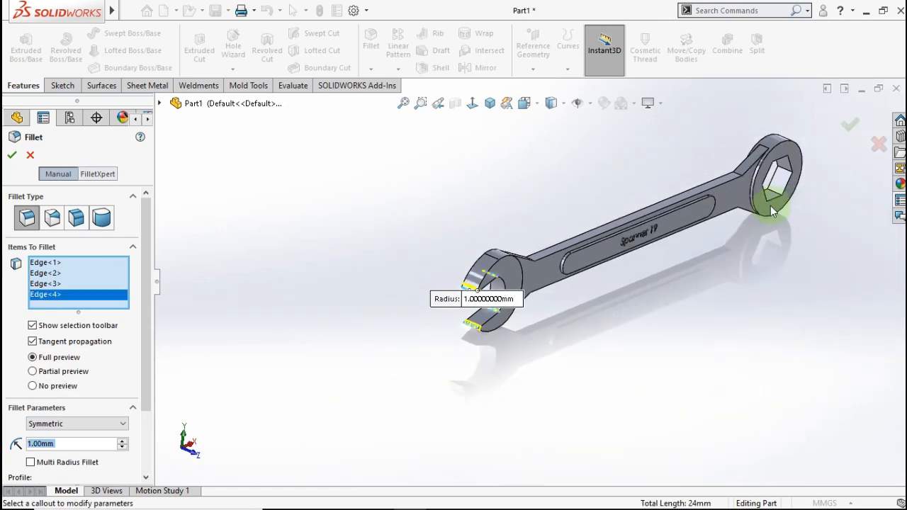
scroll(613, 234, "down", 8)
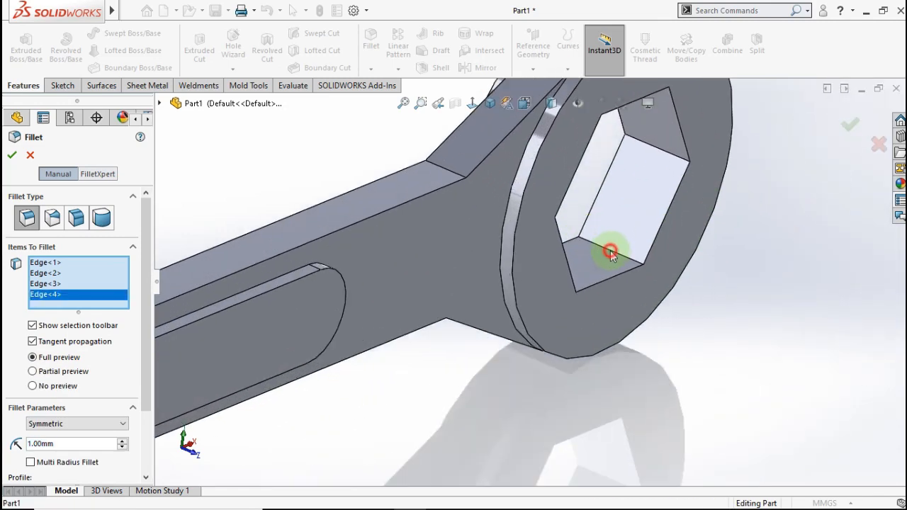
left_click(611, 254)
left_click(666, 152)
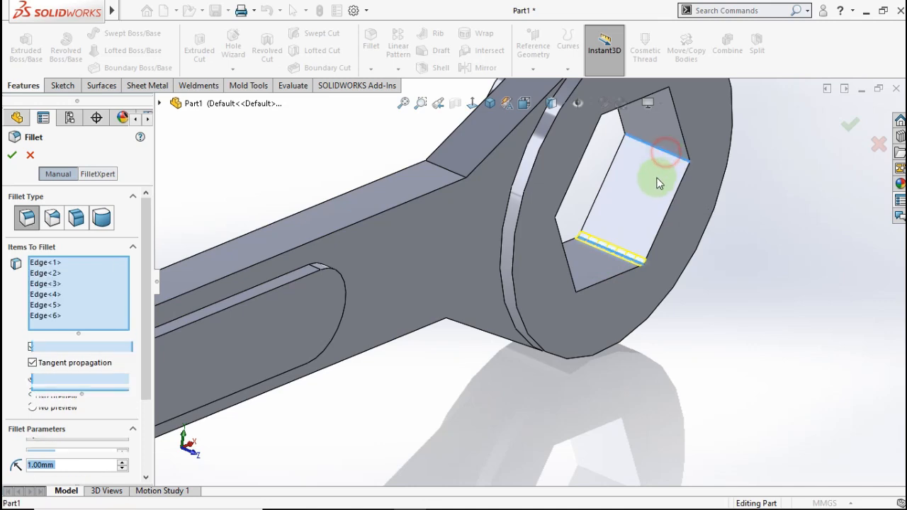
scroll(646, 187, "down", 3)
middle_click_drag(621, 167, 528, 183)
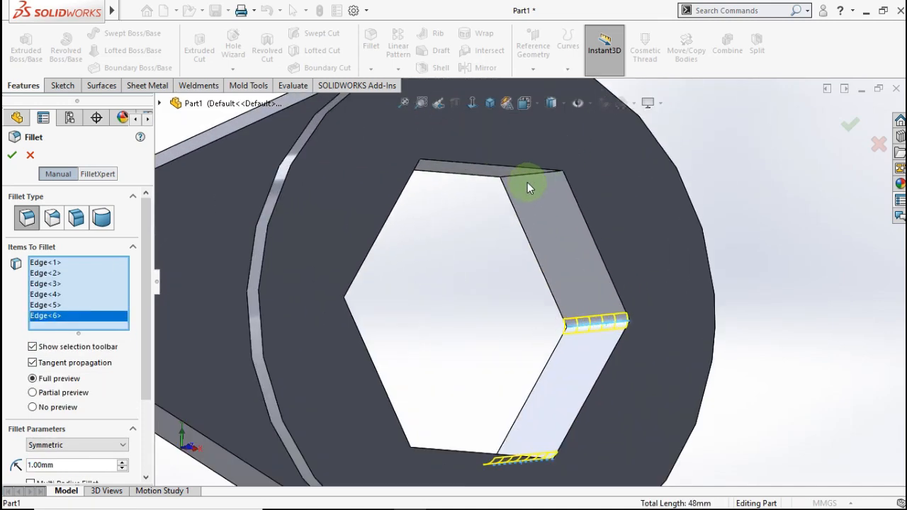
left_click(529, 176)
middle_click_drag(466, 213, 348, 188)
left_click(335, 195)
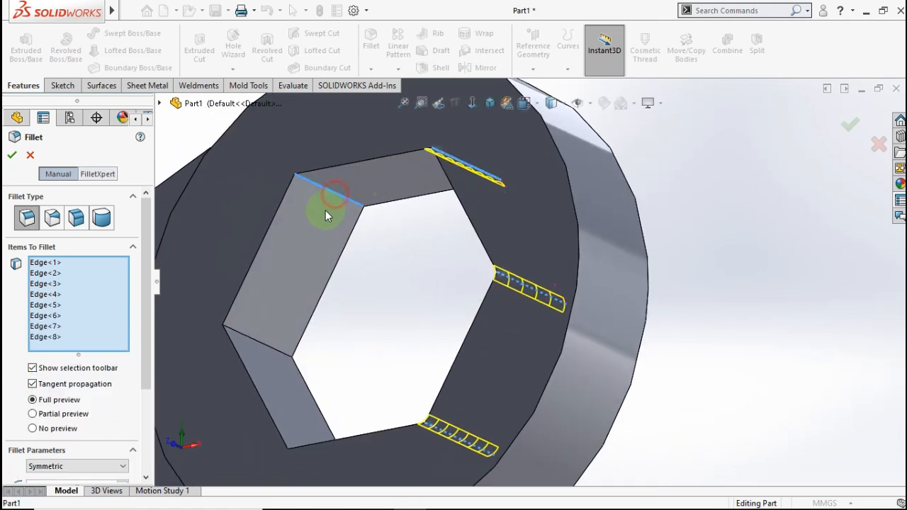
left_click(260, 343)
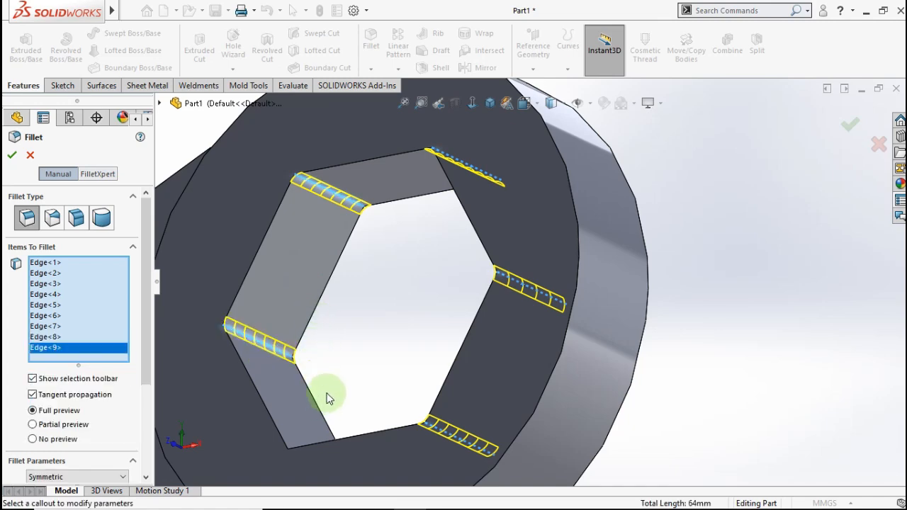
middle_click_drag(319, 357, 375, 441)
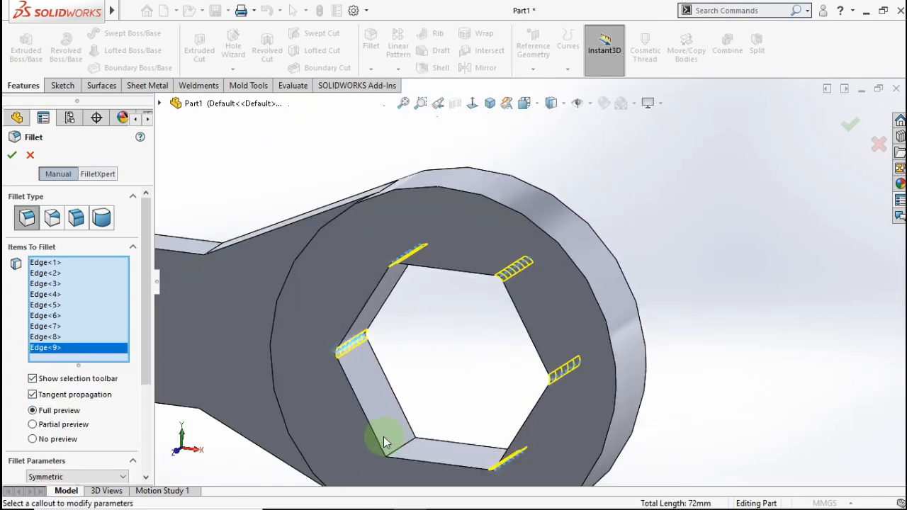
scroll(415, 438, "down", 2)
left_click(421, 436)
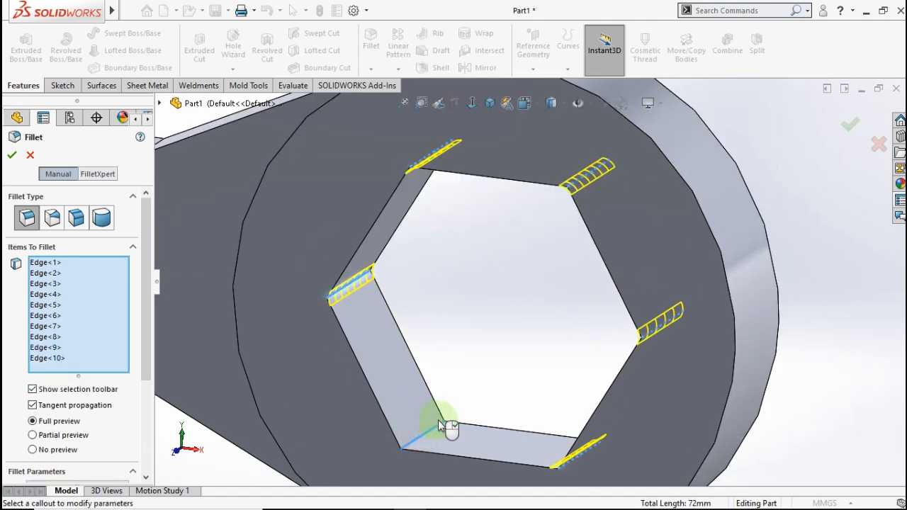
left_click(14, 156)
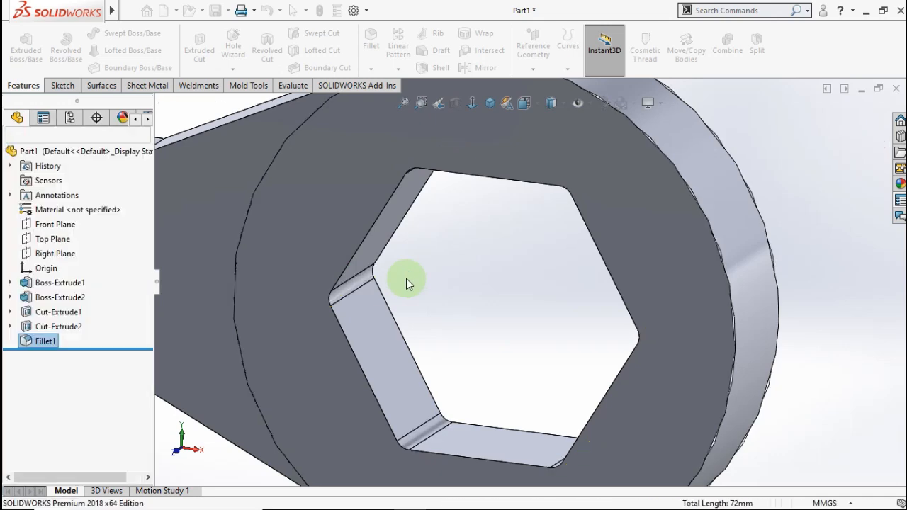
- Orbit to inspect the engraved face and the whole filleted spanner at an angle
scroll(407, 281, "up", 8)
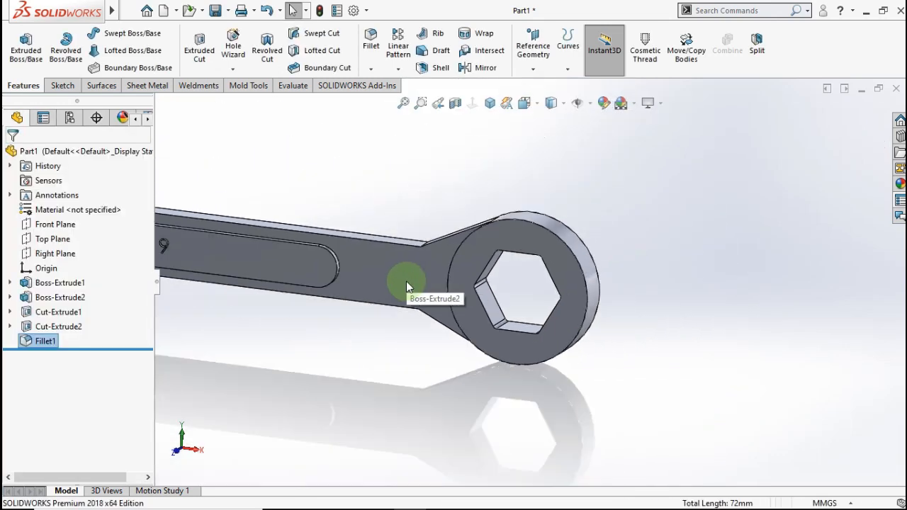
middle_click_drag(385, 283, 385, 310)
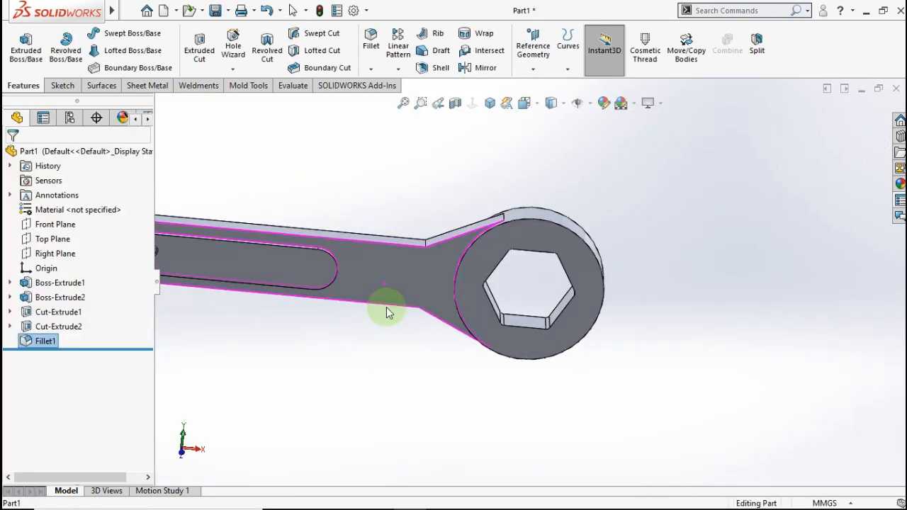
scroll(279, 287, "up", 3)
scroll(257, 271, "up", 3)
middle_click_drag(257, 269, 293, 274)
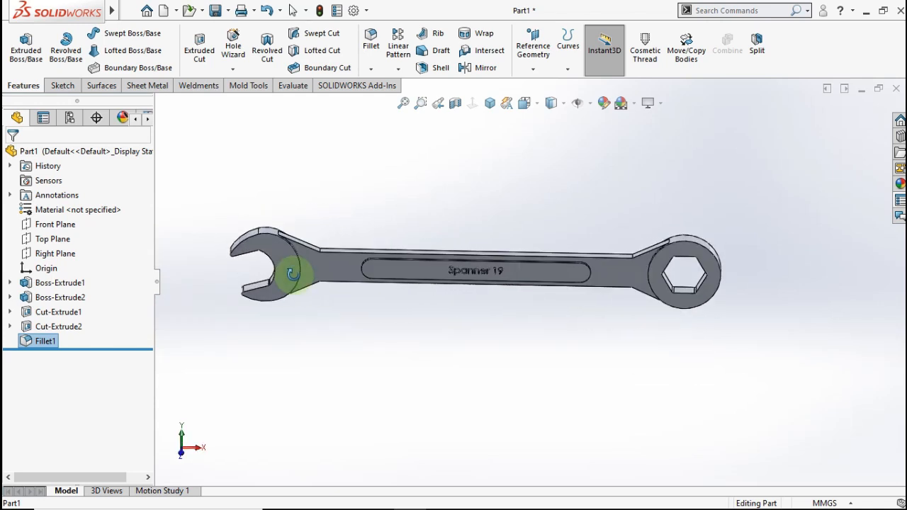
left_click(371, 73)
- Start a 0.5 mm fillet on the handle top, slot outline, head and lower edges
left_click(376, 42)
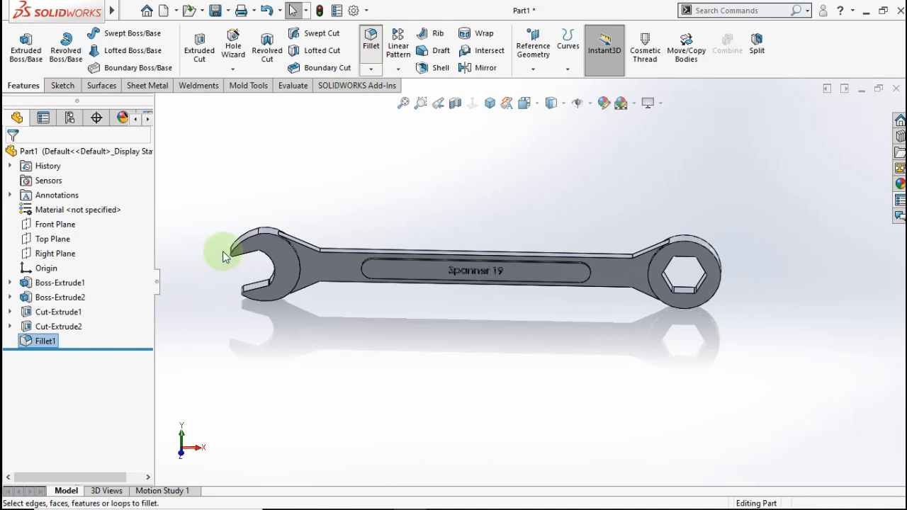
type("0.5")
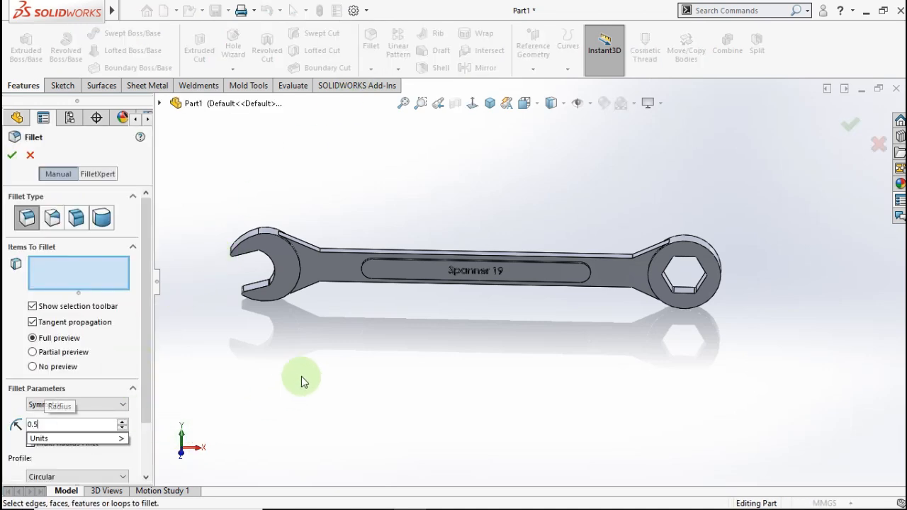
key("Return")
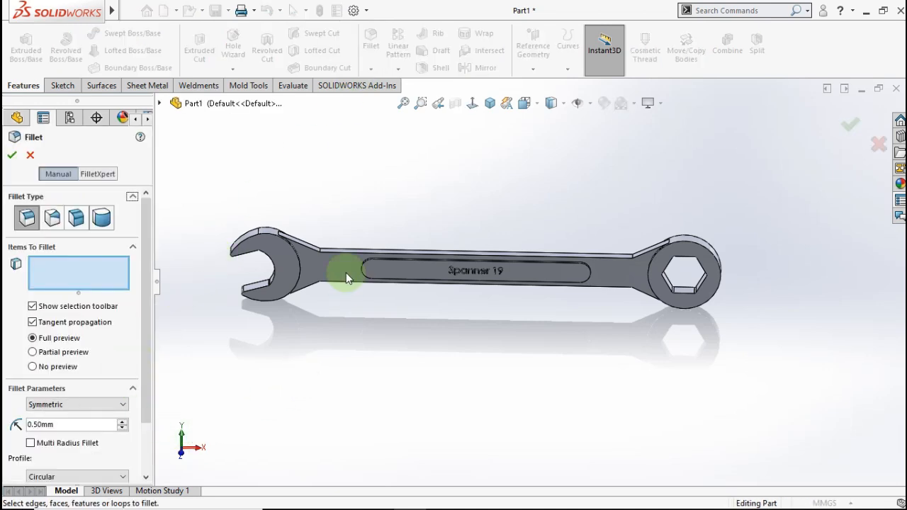
scroll(382, 252, "down", 5)
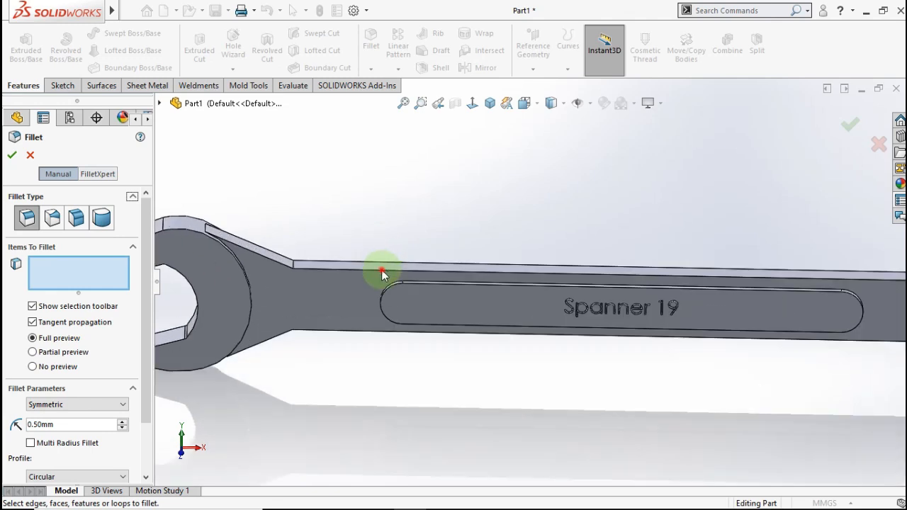
left_click(383, 270)
scroll(427, 291, "down", 2)
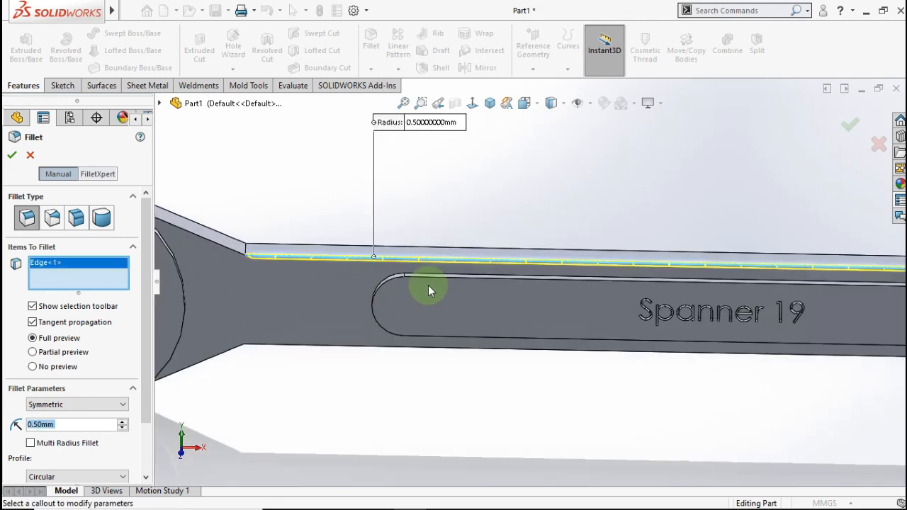
left_click(433, 276)
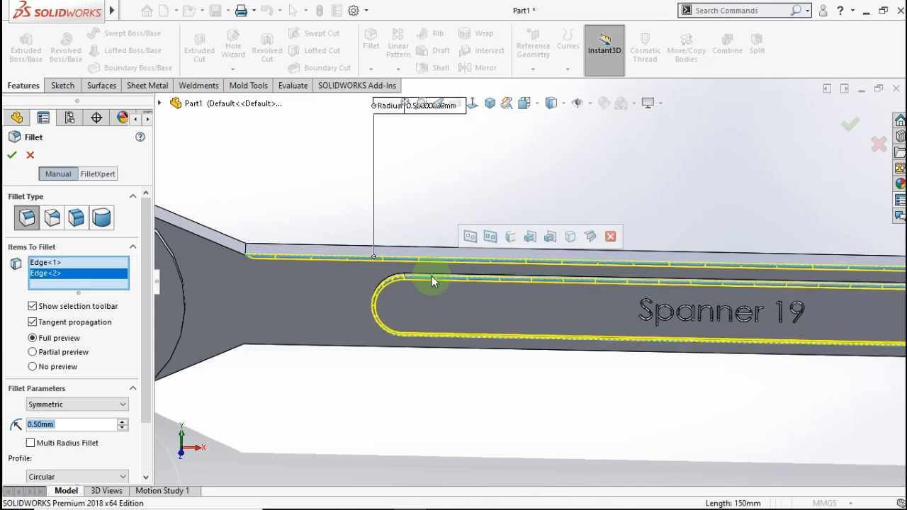
scroll(336, 281, "up", 2)
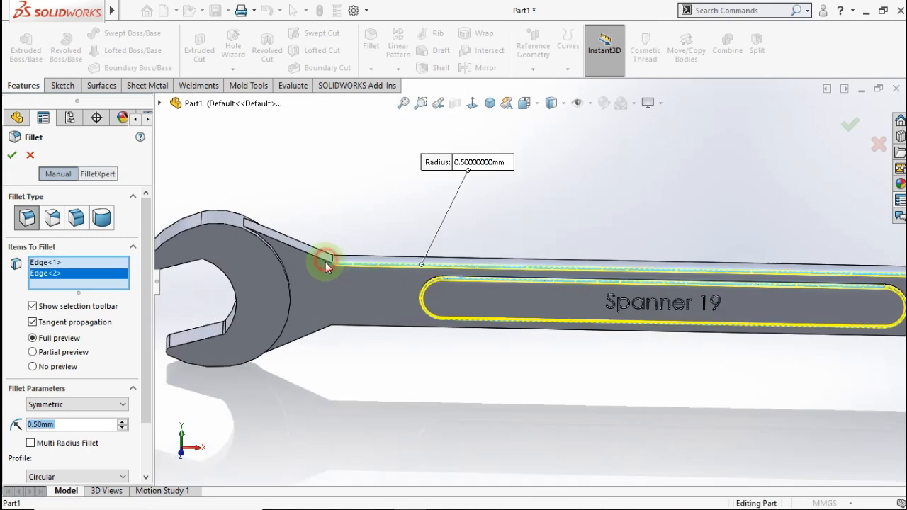
left_click(326, 261)
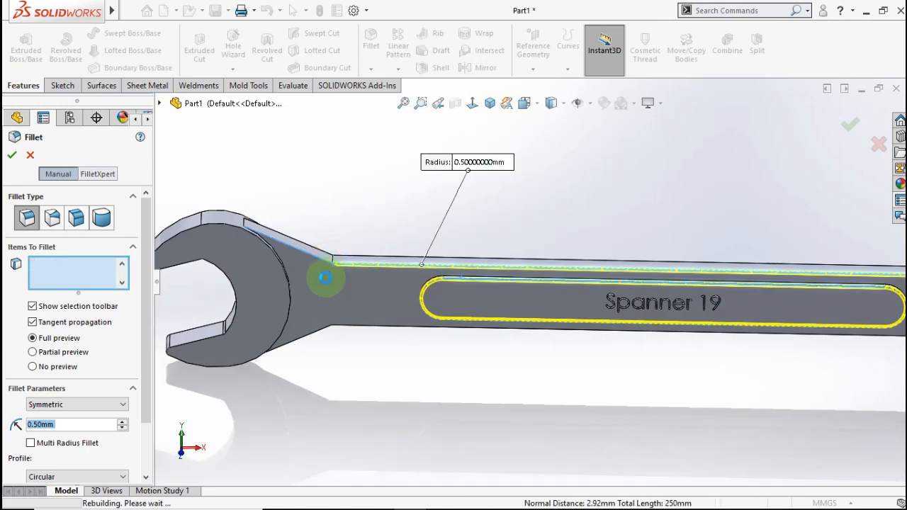
left_click(221, 224)
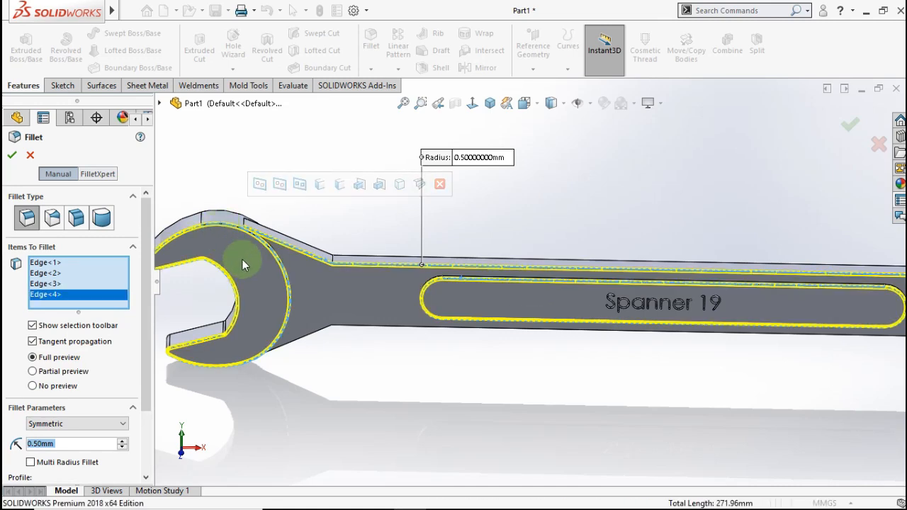
left_click(316, 337)
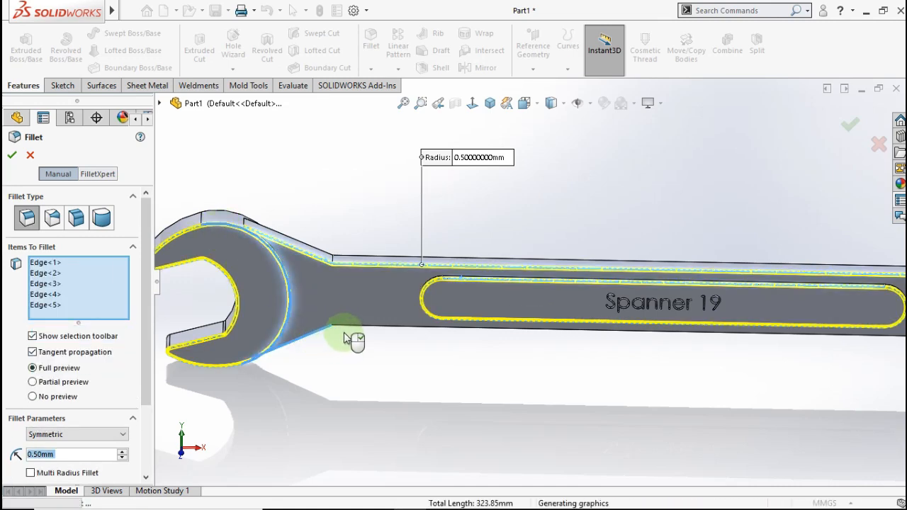
left_click(490, 329)
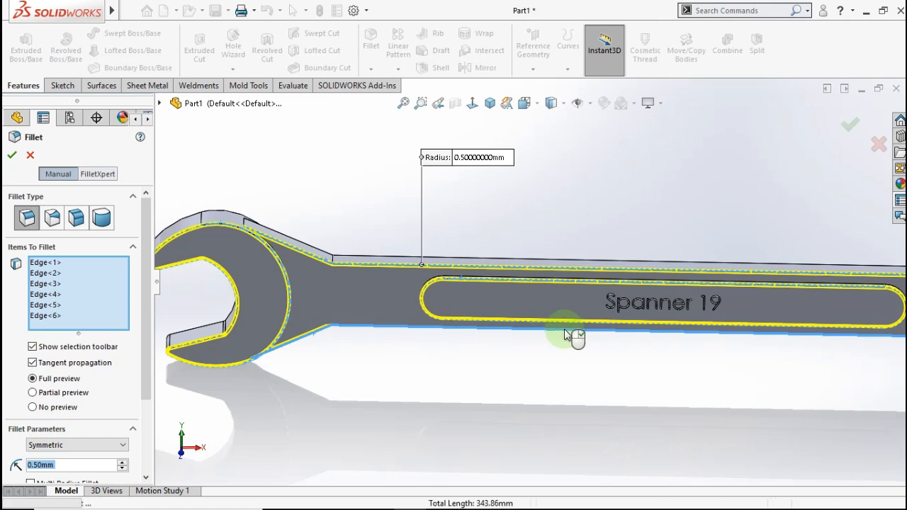
- Add the neck edges, ring's outer and inner circles, and ring-handle junction edges
scroll(820, 331, "up", 2)
scroll(815, 314, "down", 3)
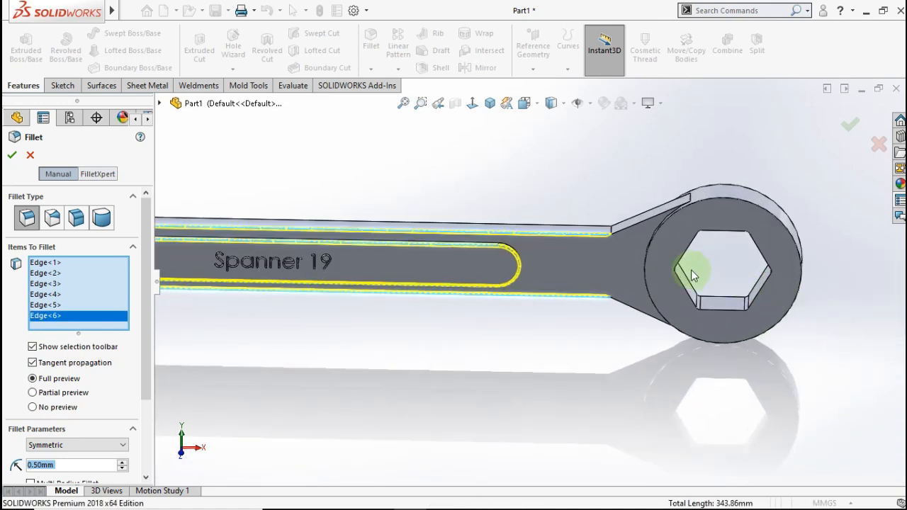
left_click(589, 206)
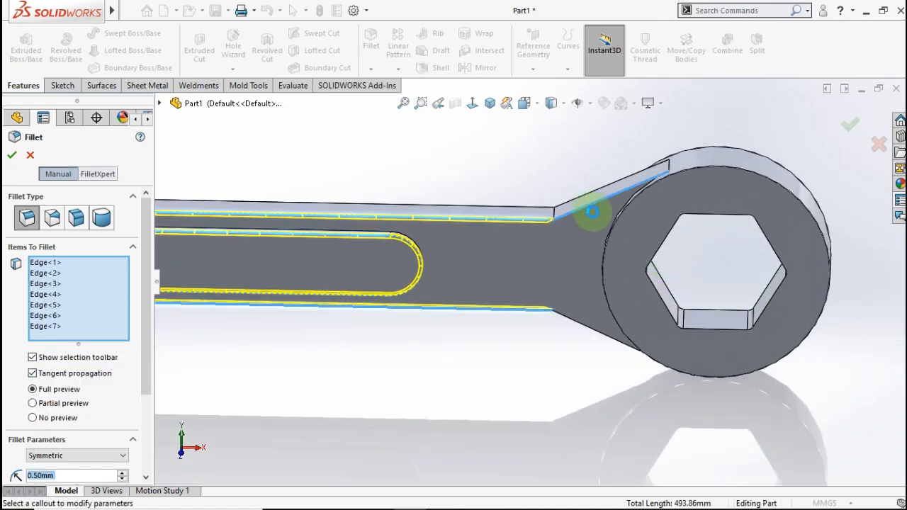
left_click(588, 326)
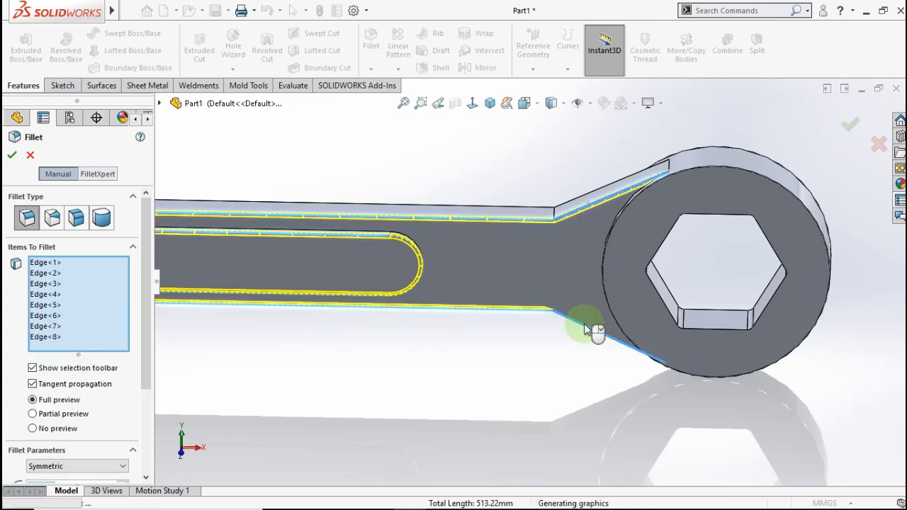
left_click(604, 284)
middle_click_drag(595, 267, 485, 278)
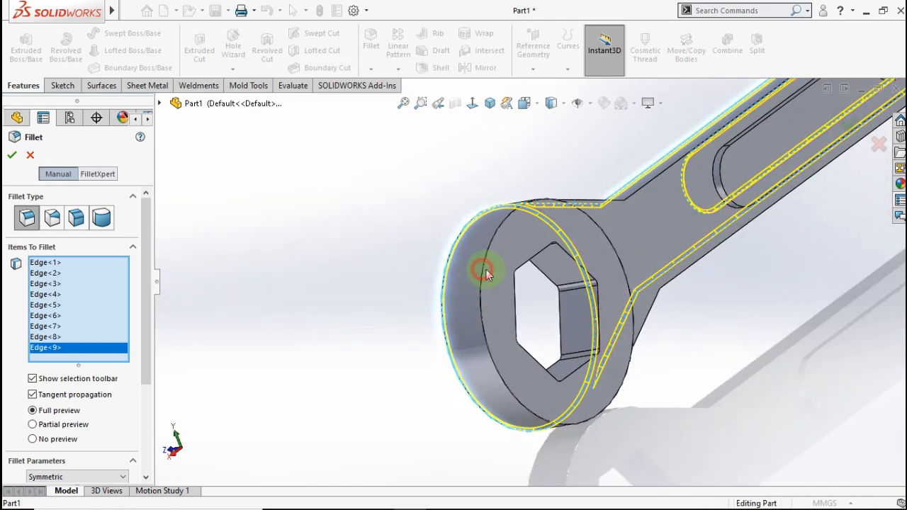
left_click(482, 272)
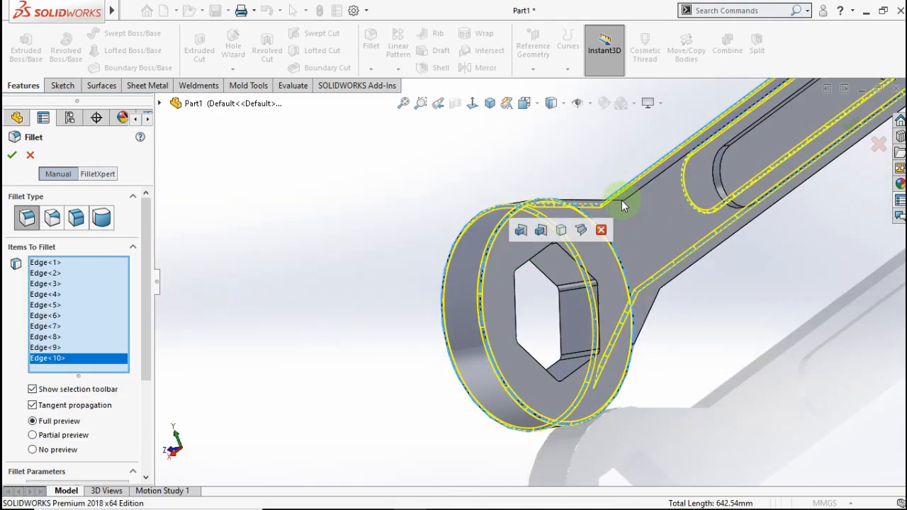
left_click(621, 203)
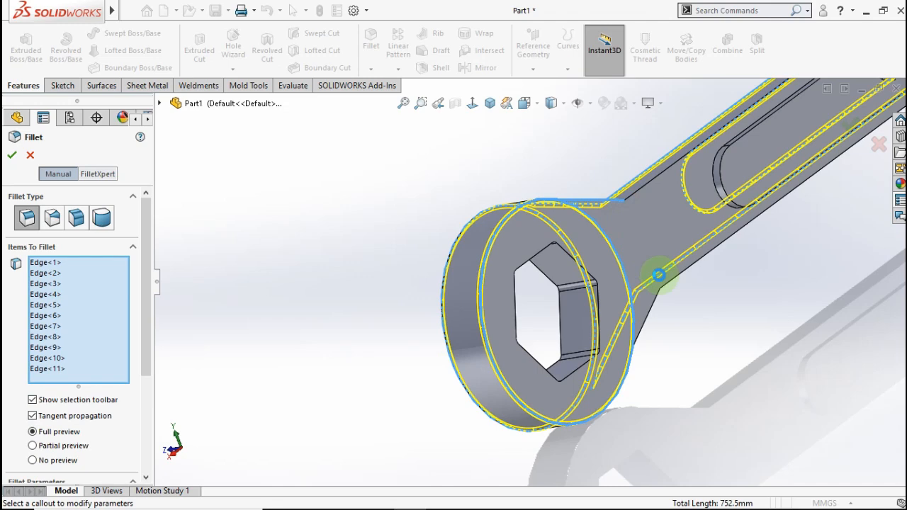
left_click(656, 312)
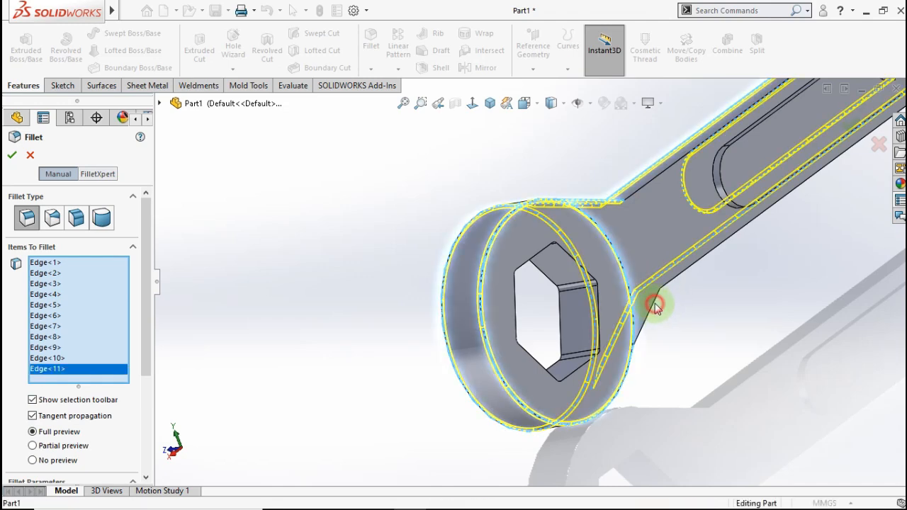
left_click(655, 305)
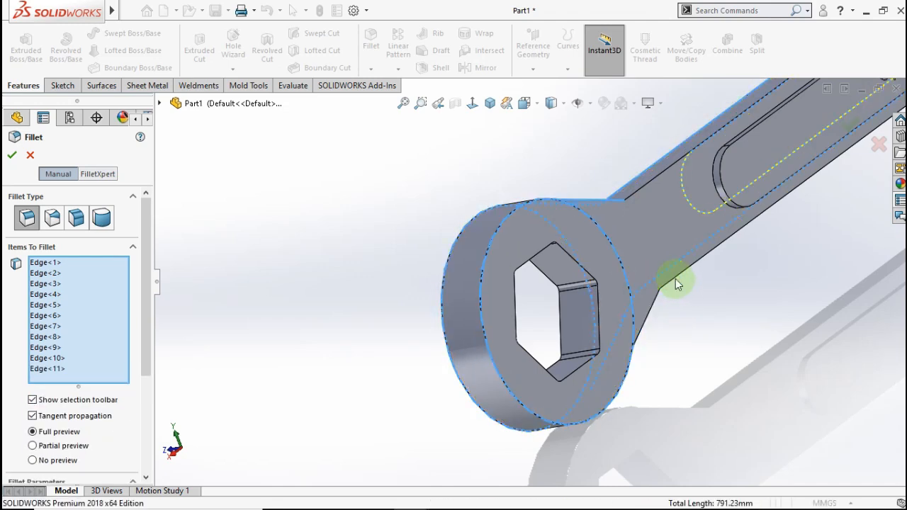
- Add the lower and upper handle junction edges and the slot's rounded edge to the 0.5 mm fillet
scroll(678, 284, "down", 4)
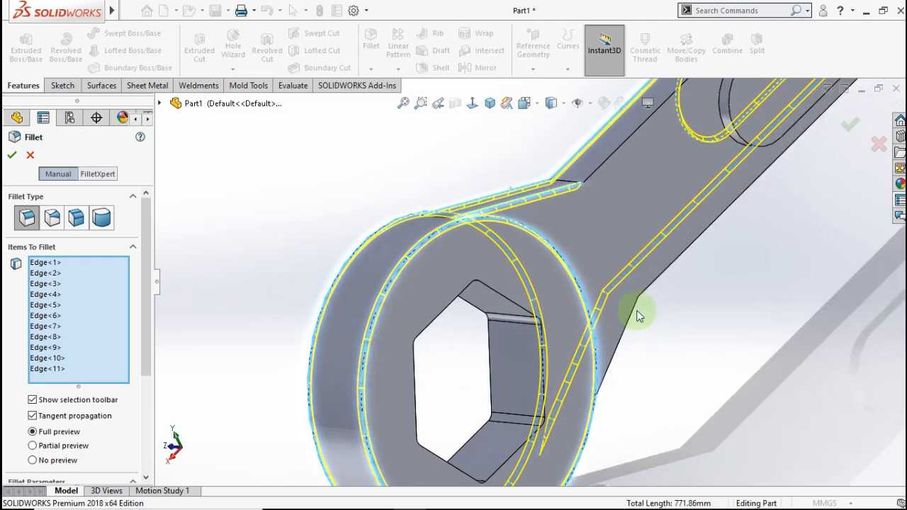
left_click(635, 309)
left_click(648, 290)
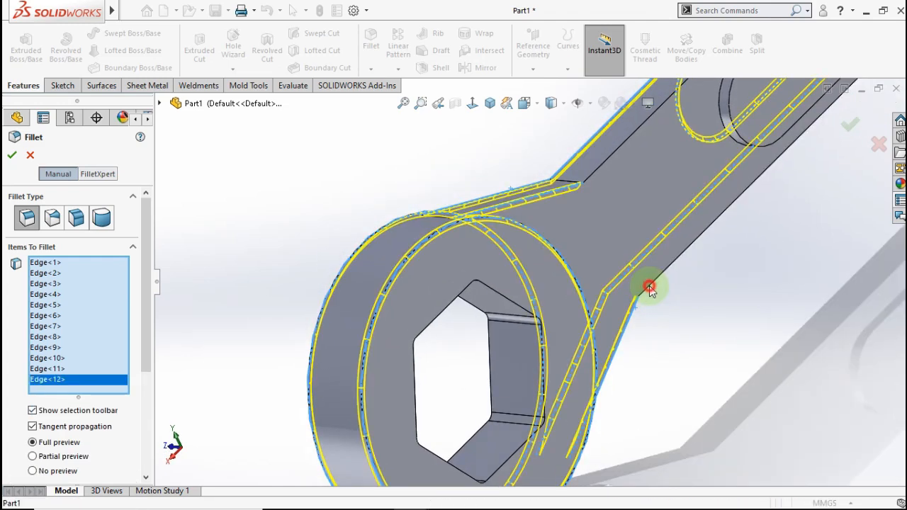
left_click(595, 171)
scroll(736, 183, "up", 5)
scroll(606, 202, "down", 3)
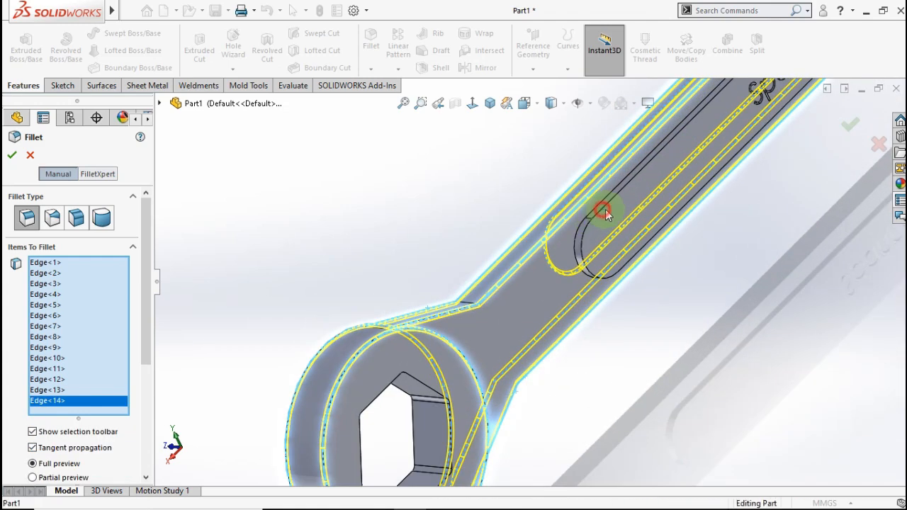
left_click(602, 211)
scroll(735, 215, "up", 8)
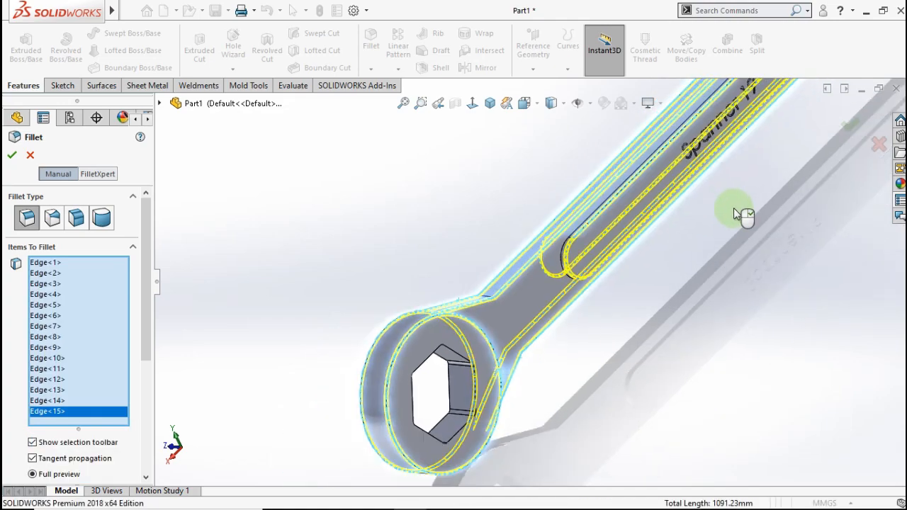
scroll(704, 138, "down", 8)
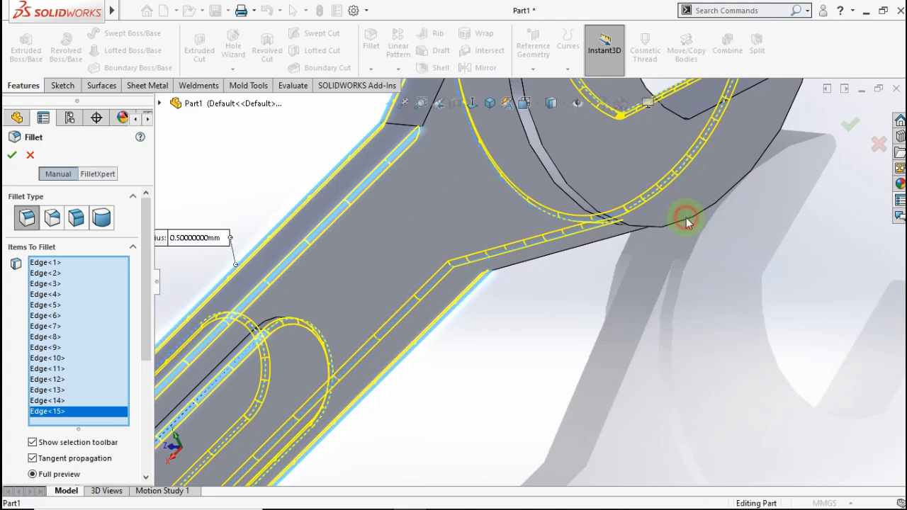
- Add the jaw tip and inner jaw edges, then confirm the 18-edge fillet as Fillet2
left_click(685, 215)
middle_click_drag(609, 253, 562, 260)
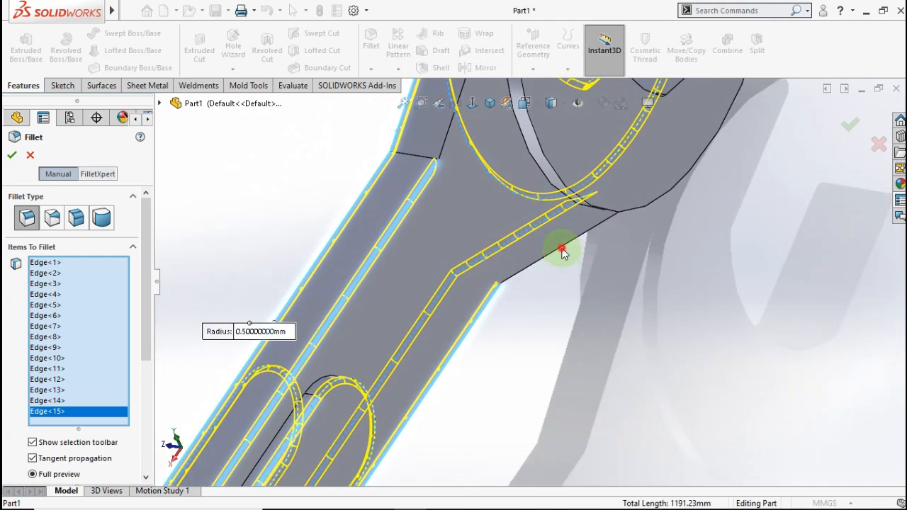
left_click(560, 248)
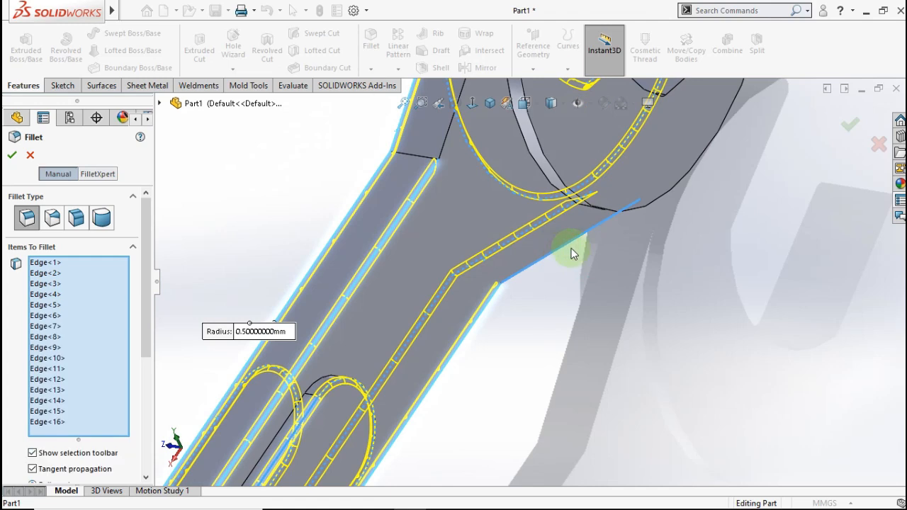
left_click(445, 140)
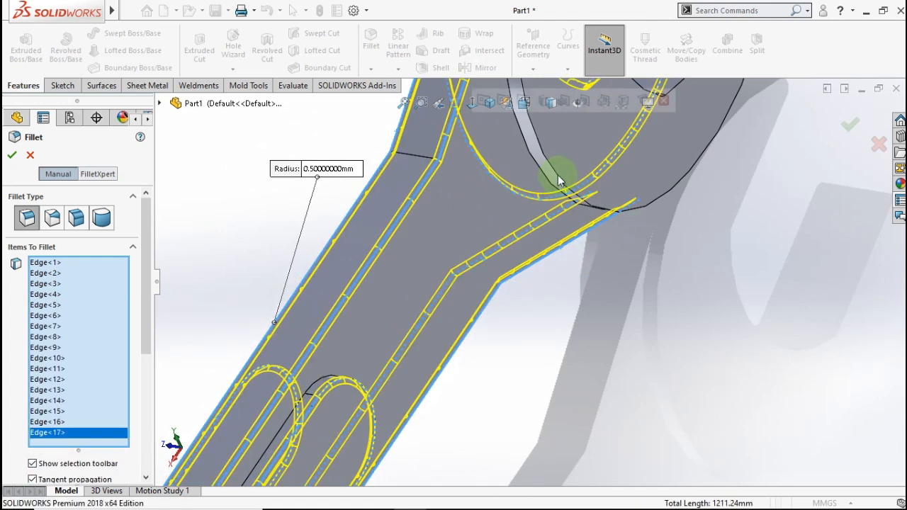
left_click(587, 185)
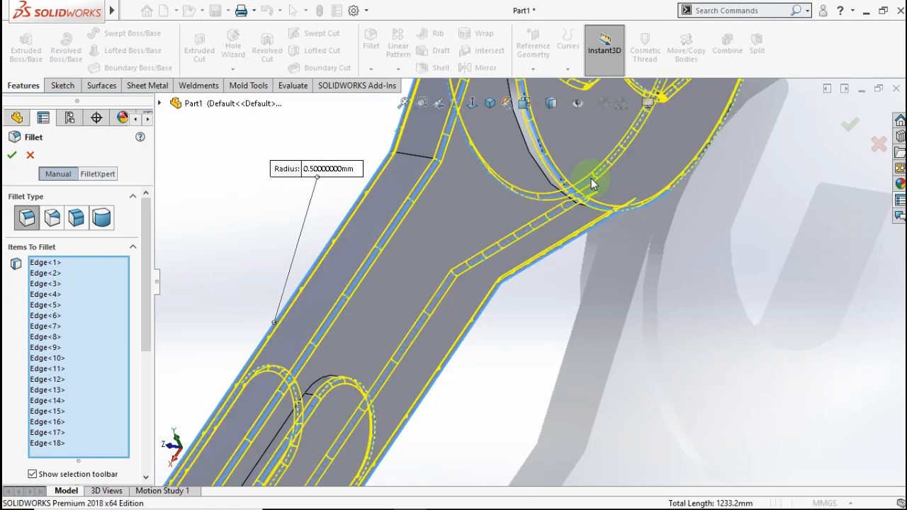
scroll(593, 181, "up", 4)
middle_click_drag(581, 186, 458, 308)
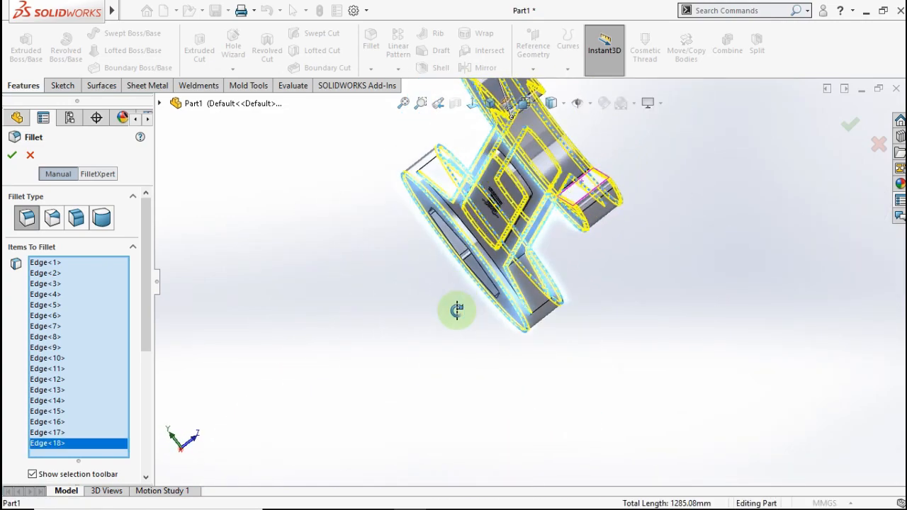
left_click(16, 156)
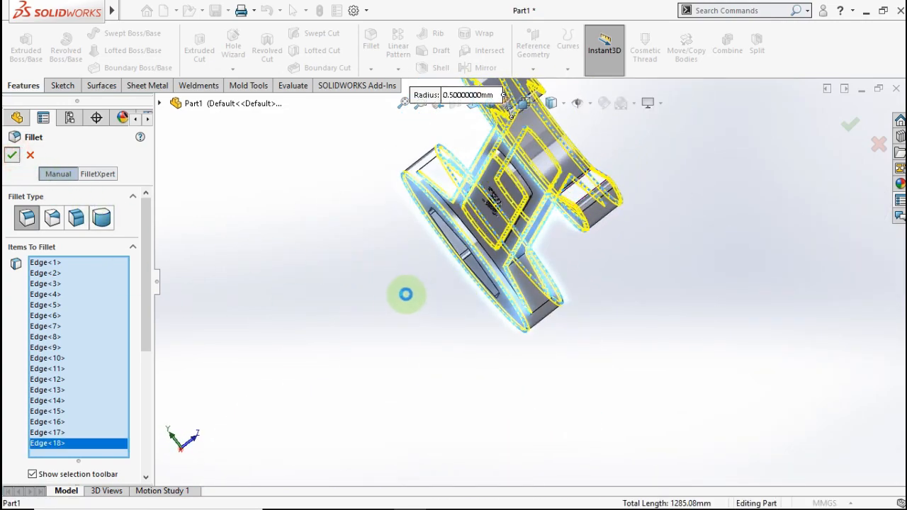
- Deselect the edges, orbit the filleted spanner, then set the Isometric view
left_click(407, 295)
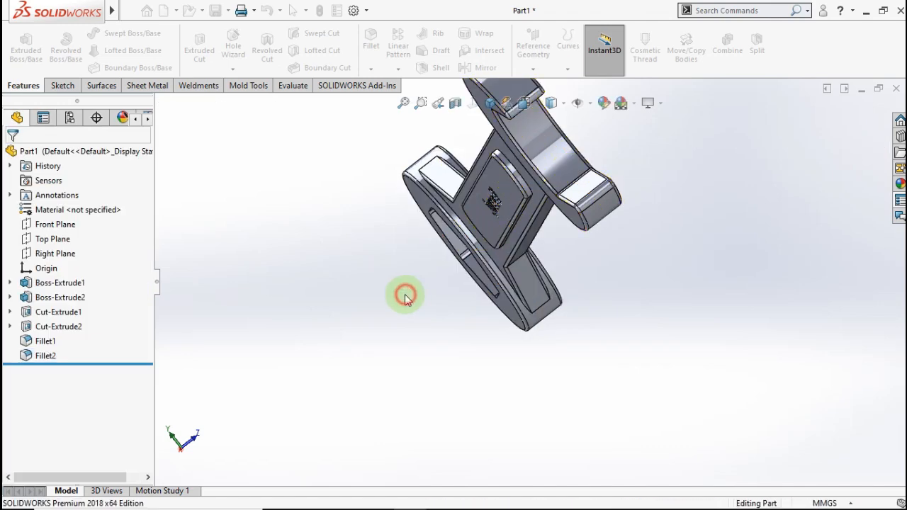
middle_click_drag(480, 260, 522, 253)
scroll(610, 236, "up", 6)
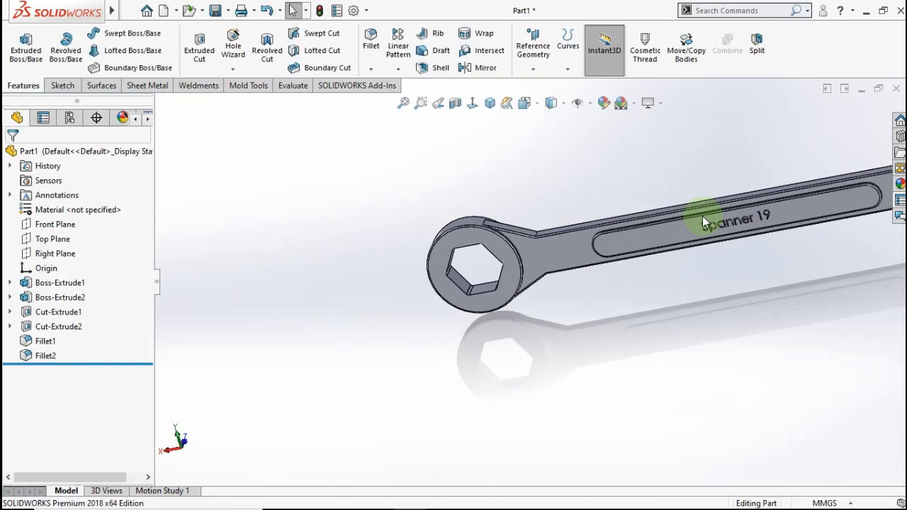
scroll(771, 204, "down", 3)
middle_click_drag(759, 212, 581, 242)
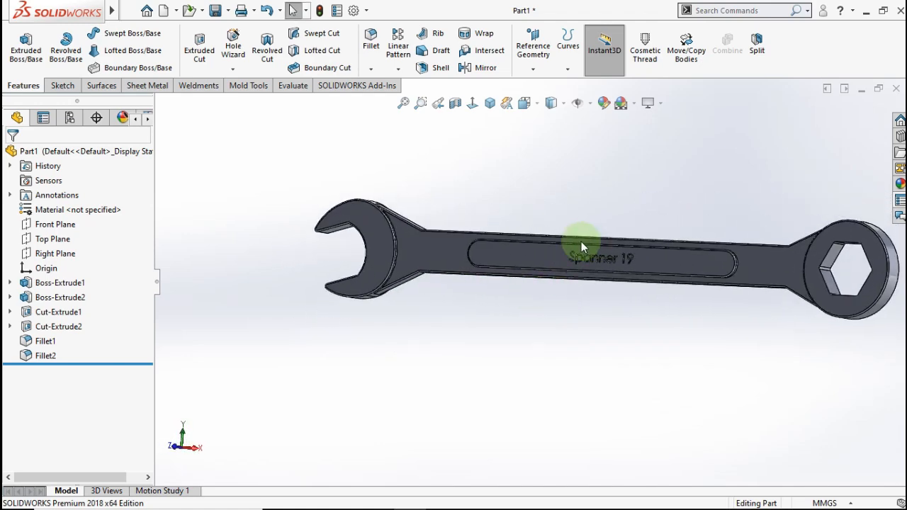
left_click(489, 104)
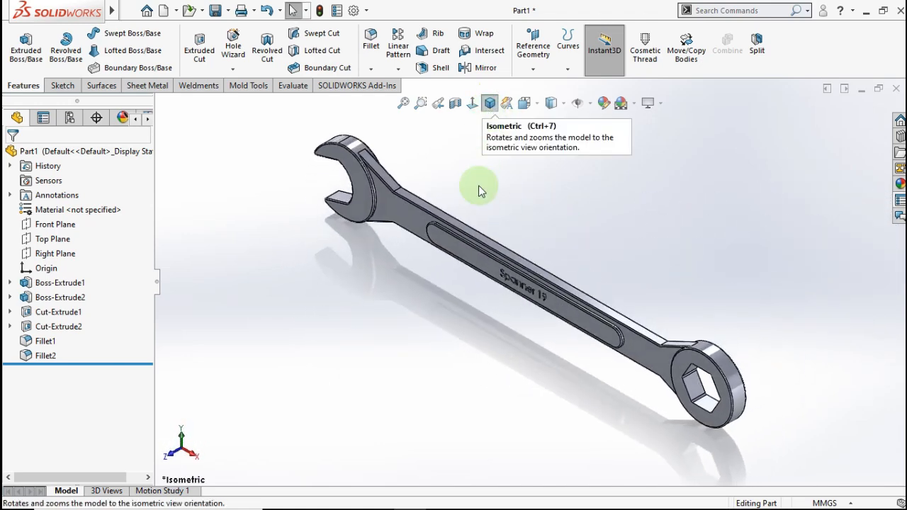
- Assign Cast Alloy Steel from the part's Material entry in the FeatureManager tree
right_click(104, 213)
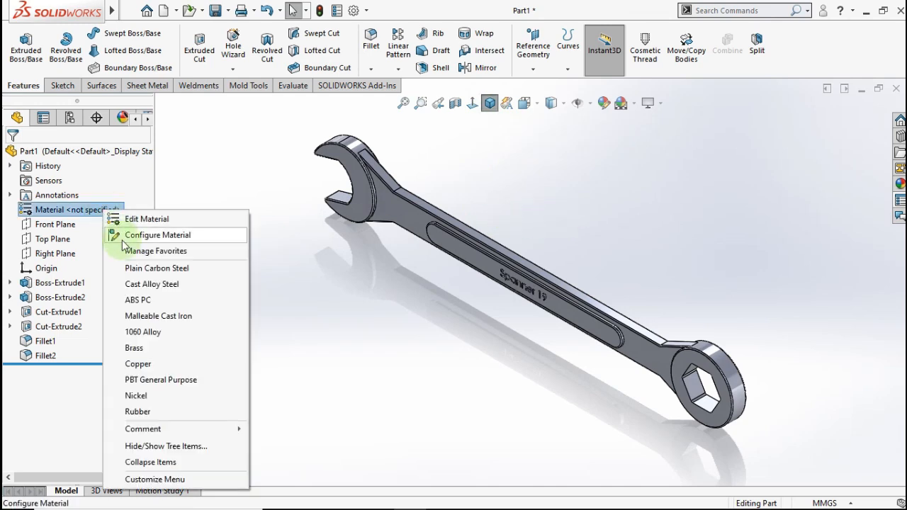
left_click(155, 285)
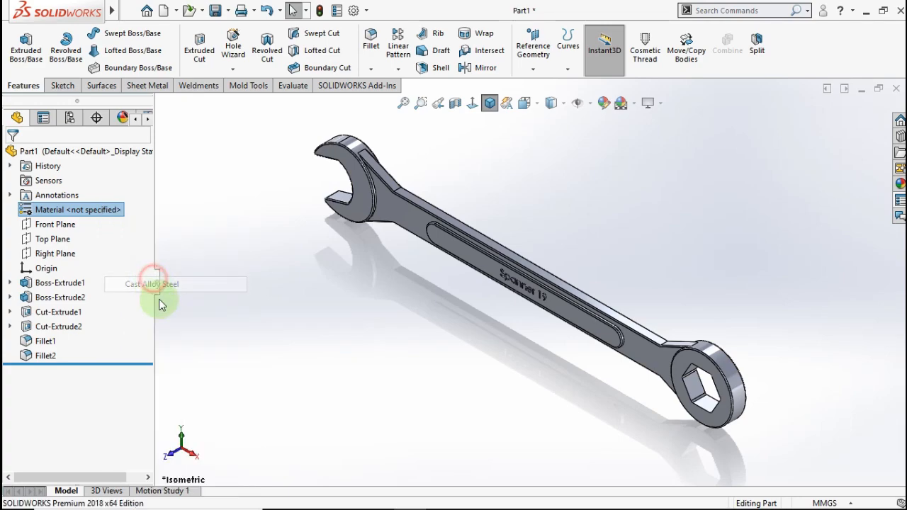
left_click(395, 281)
- Orbit and zoom the steel spanner to inspect the engraving and overall finish
scroll(520, 305, "down", 3)
mouse_move(520, 305)
middle_mouse_down()
mouse_move(582, 239)
mouse_move(602, 201)
mouse_move(535, 303)
middle_mouse_up()
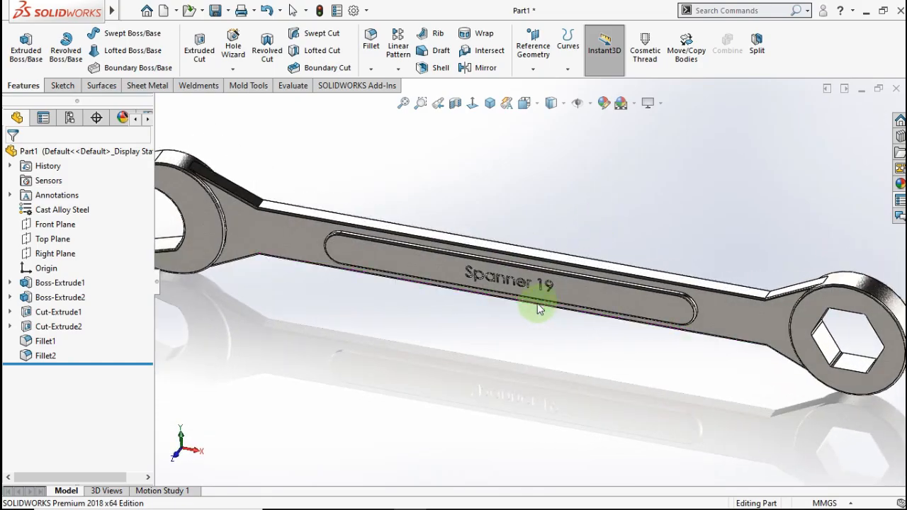
scroll(501, 270, "down", 5)
scroll(495, 253, "up", 2)
mouse_move(506, 236)
middle_mouse_down()
mouse_move(585, 223)
mouse_move(520, 227)
middle_mouse_up()
scroll(520, 226, "up", 8)
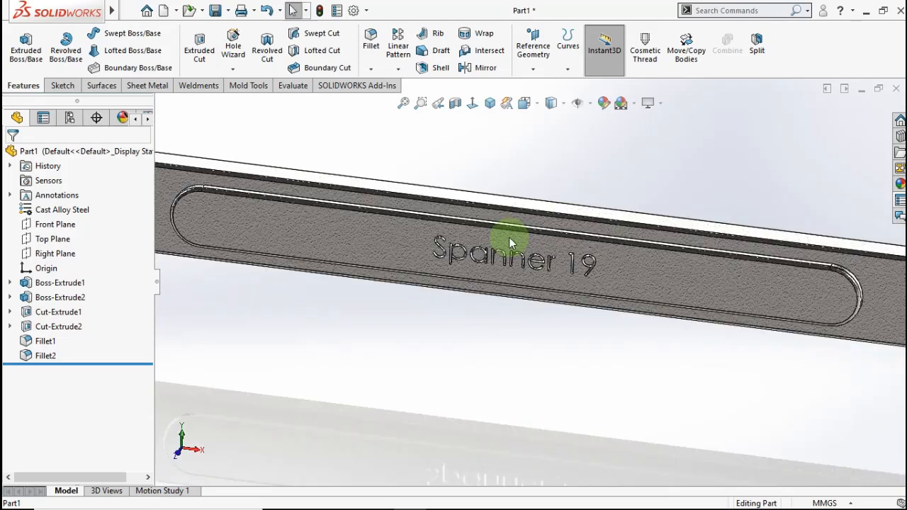
middle_click_drag(531, 273, 397, 261)
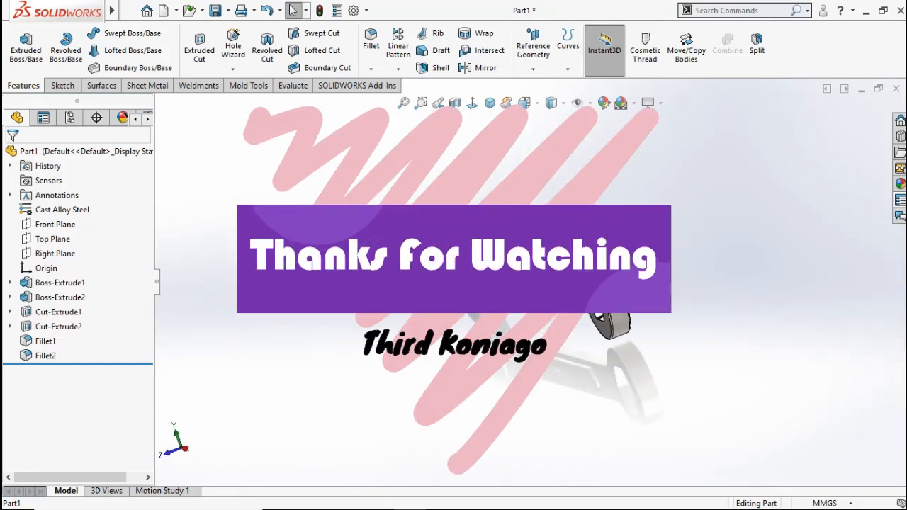